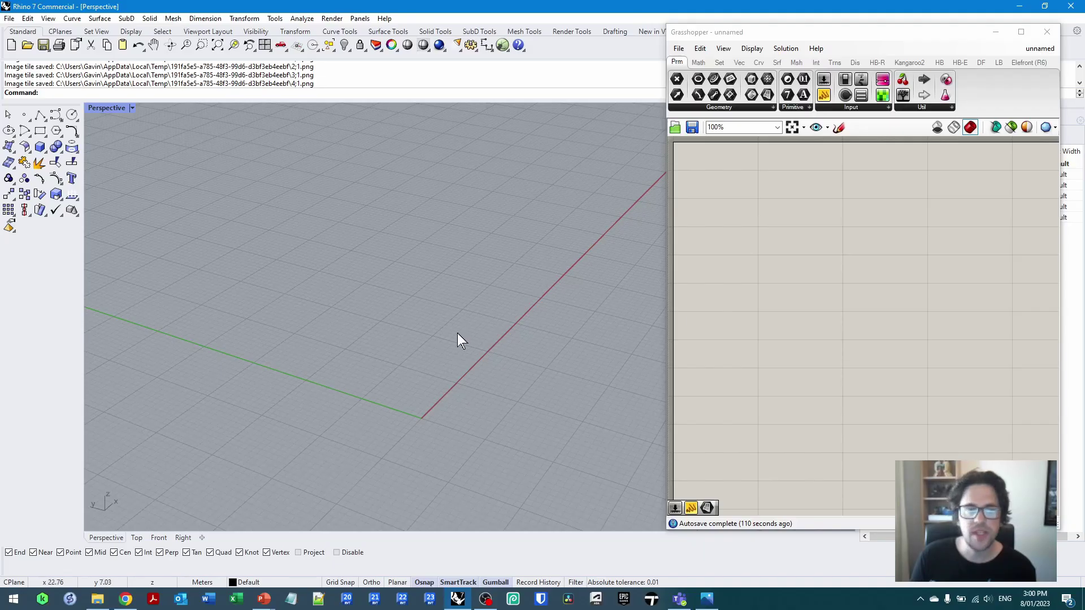
Step: Bring the Grasshopper editor to the front beside Rhino's empty Perspective viewport
click(509, 44)
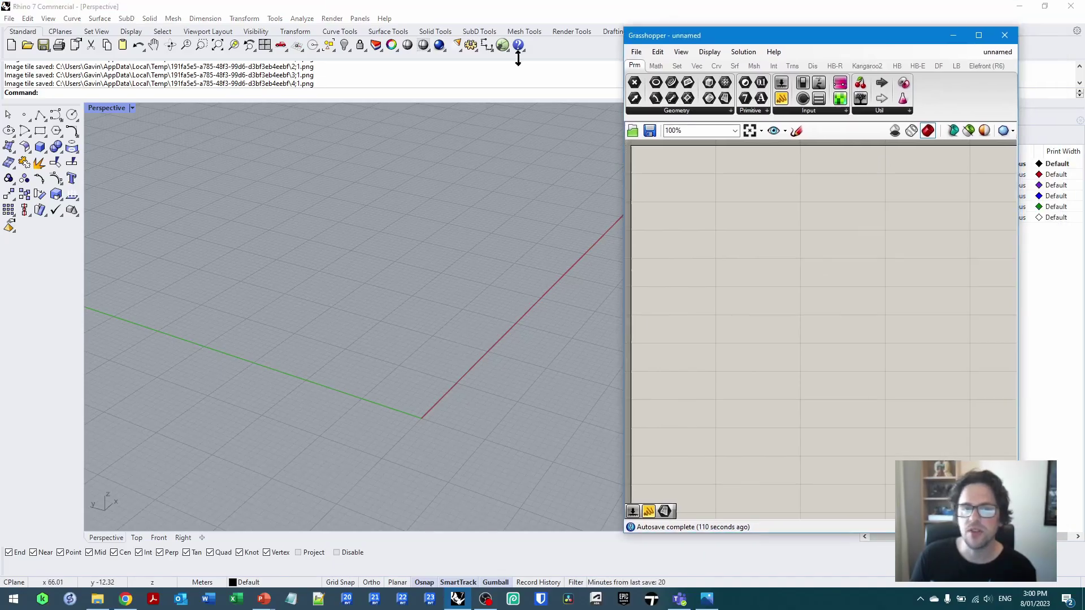
Step: Place a Rectangle component from the 'rec' search and move it toward the canvas's right edge
double_click(737, 228)
text(recta)
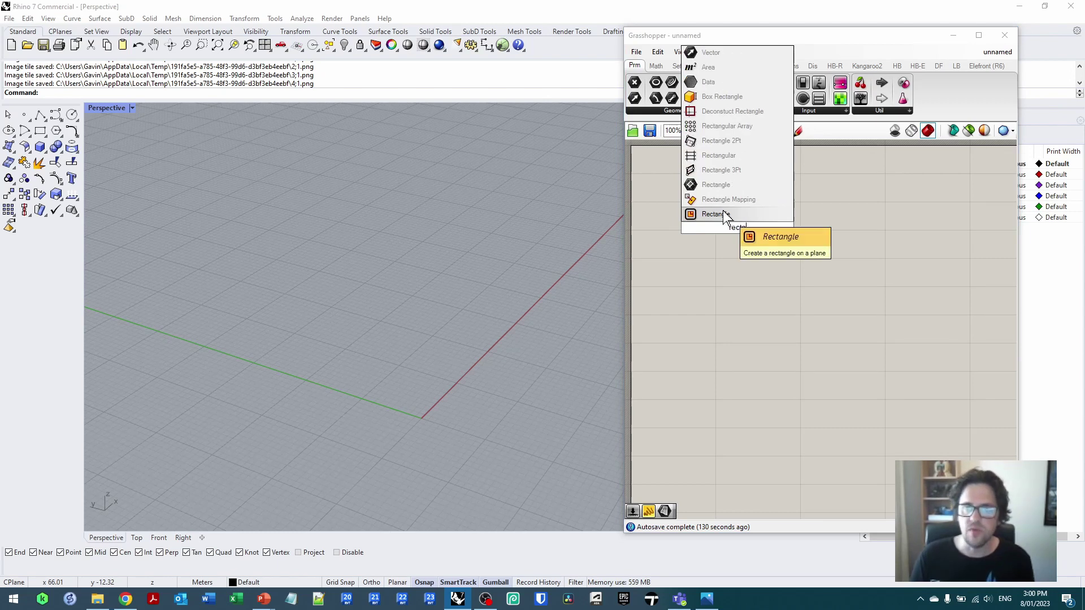
click(723, 213)
drag(743, 239, 799, 237)
scroll(794, 214, up, 2)
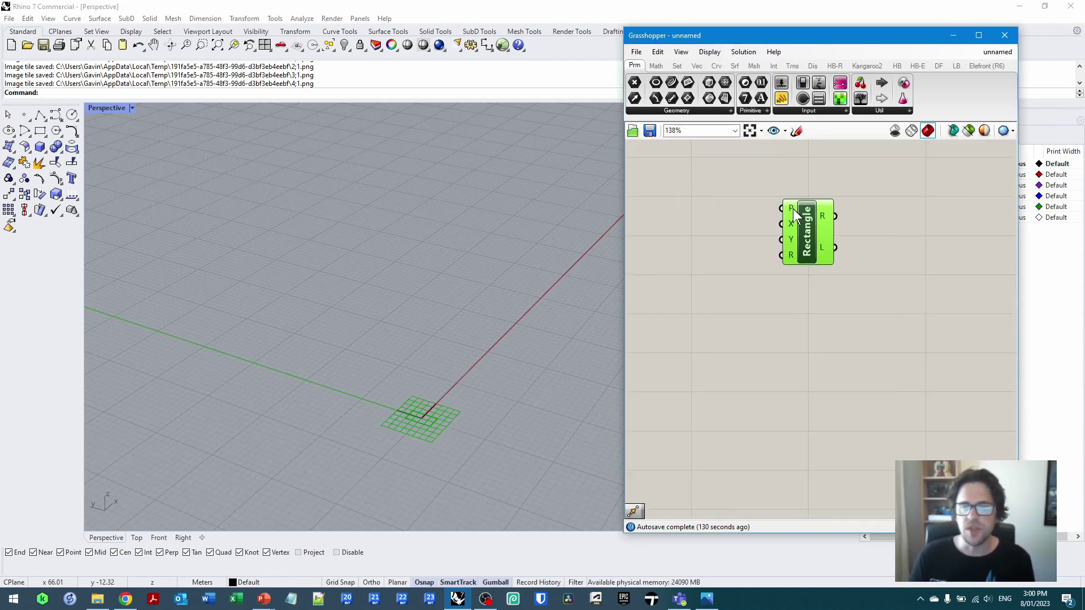
mouse_move(791, 213)
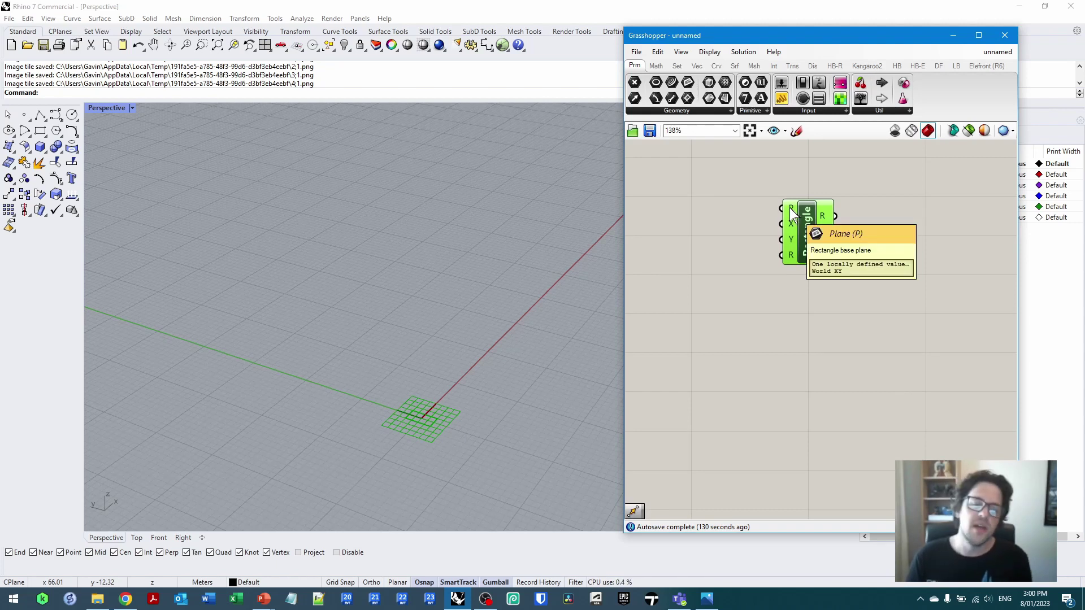
click(729, 240)
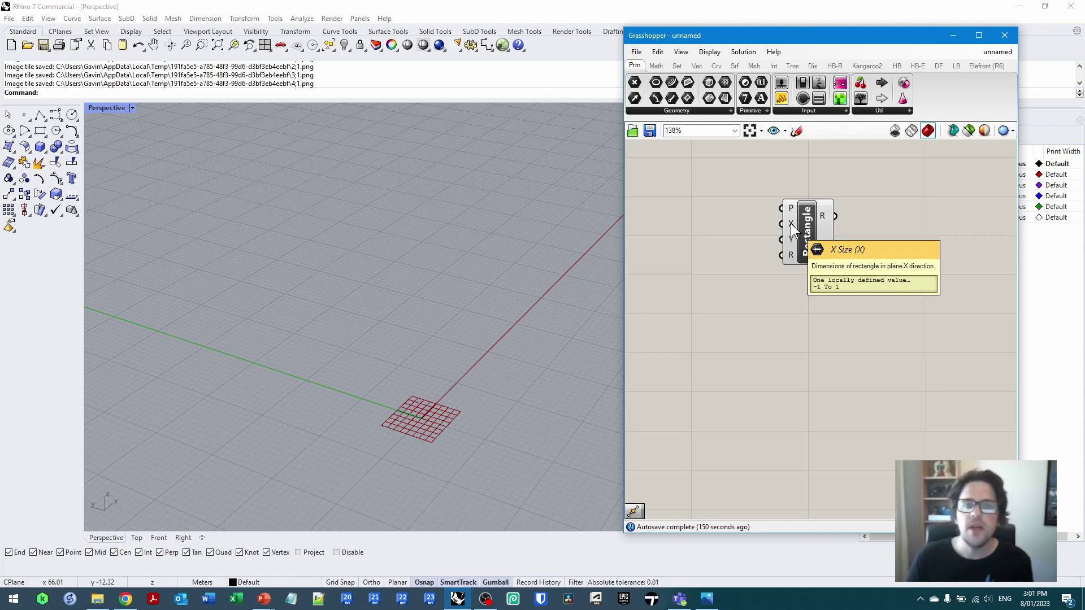
drag(805, 237, 852, 247)
click(855, 246)
right_drag(732, 229, 764, 227)
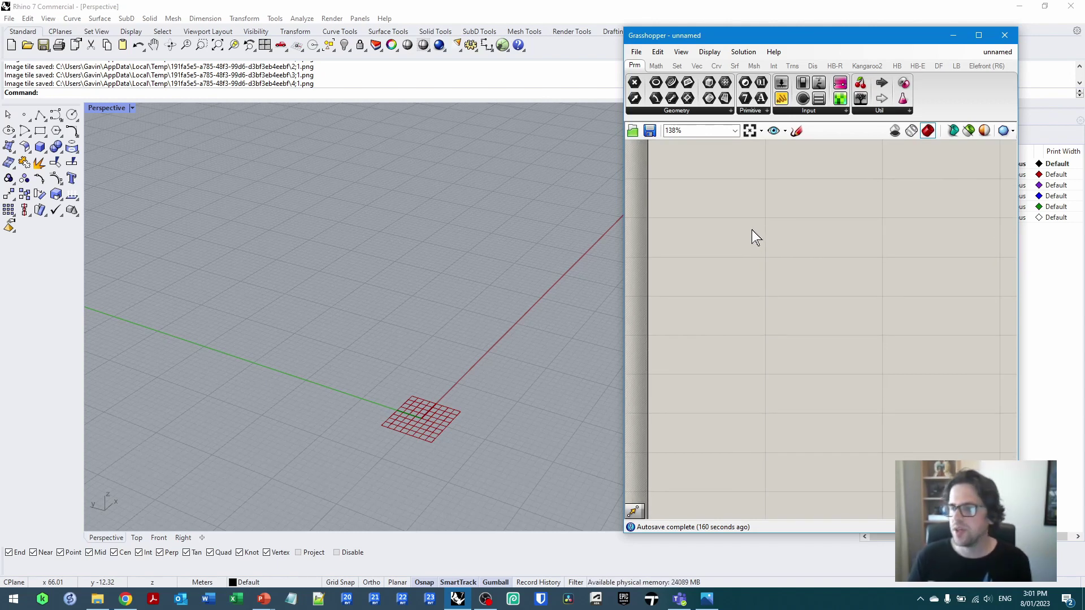
Step: Create a number slider set to 15 in a 5–30 range, then search for 'construct do'
double_click(752, 230)
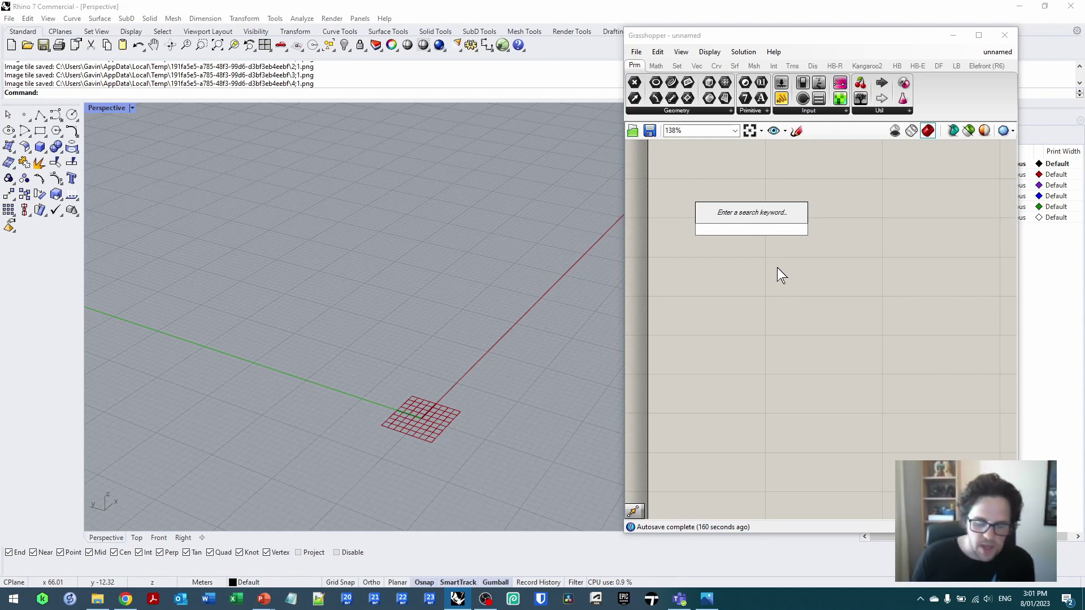
text(5<)
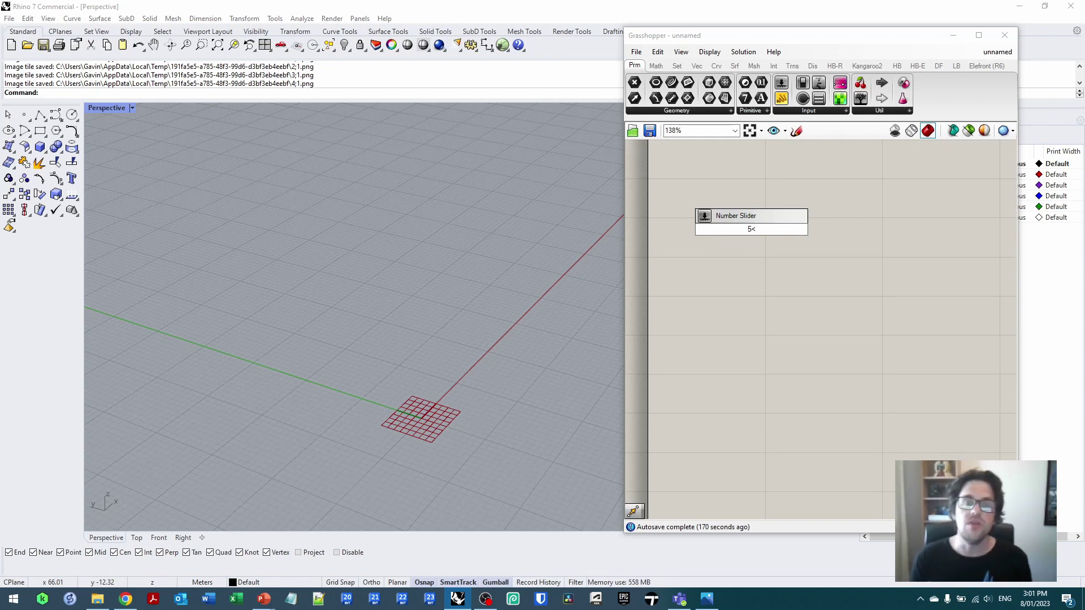
text(15<)
text(20)
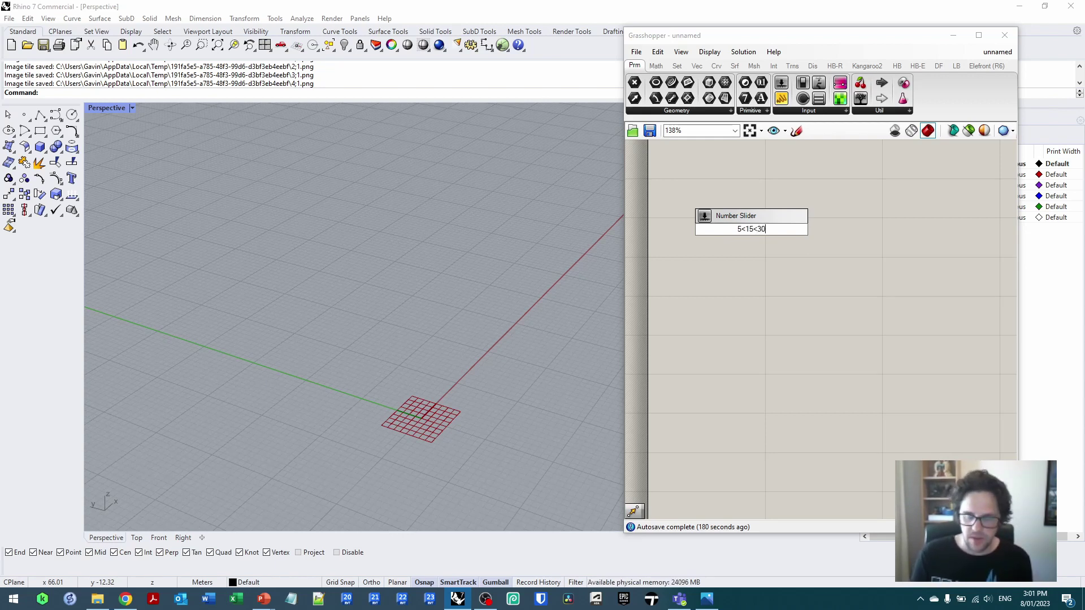
key(Return)
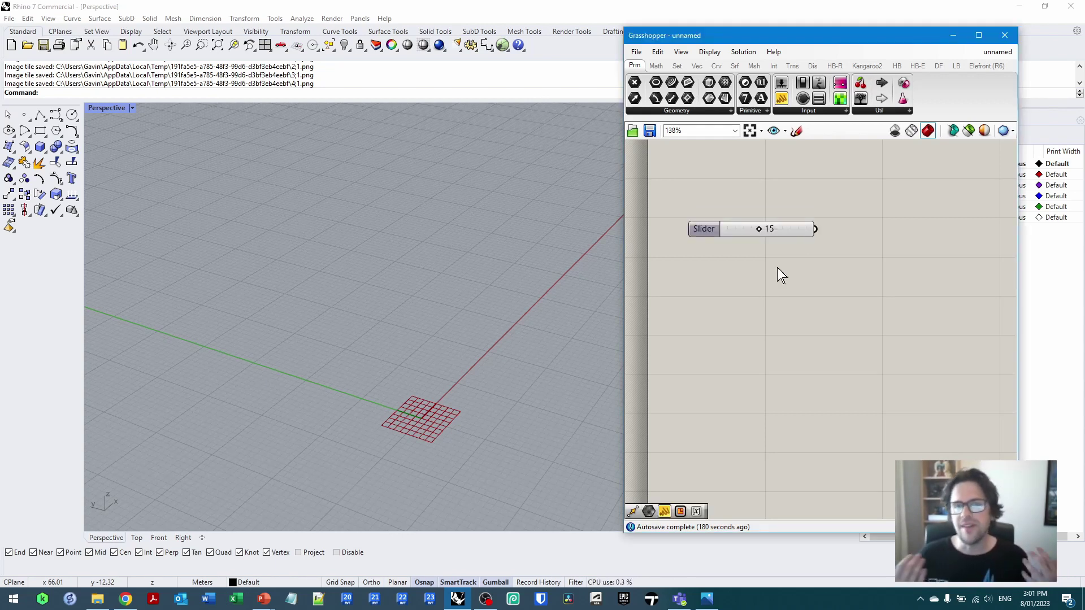
scroll(794, 294, down, 2)
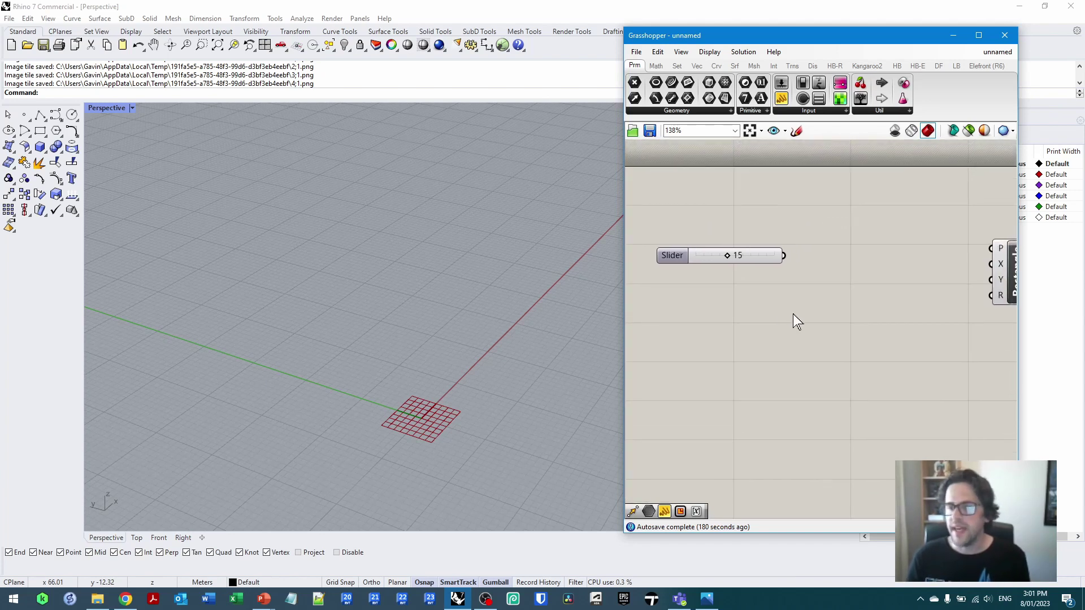
click(707, 274)
click(830, 245)
right_drag(830, 245, 793, 248)
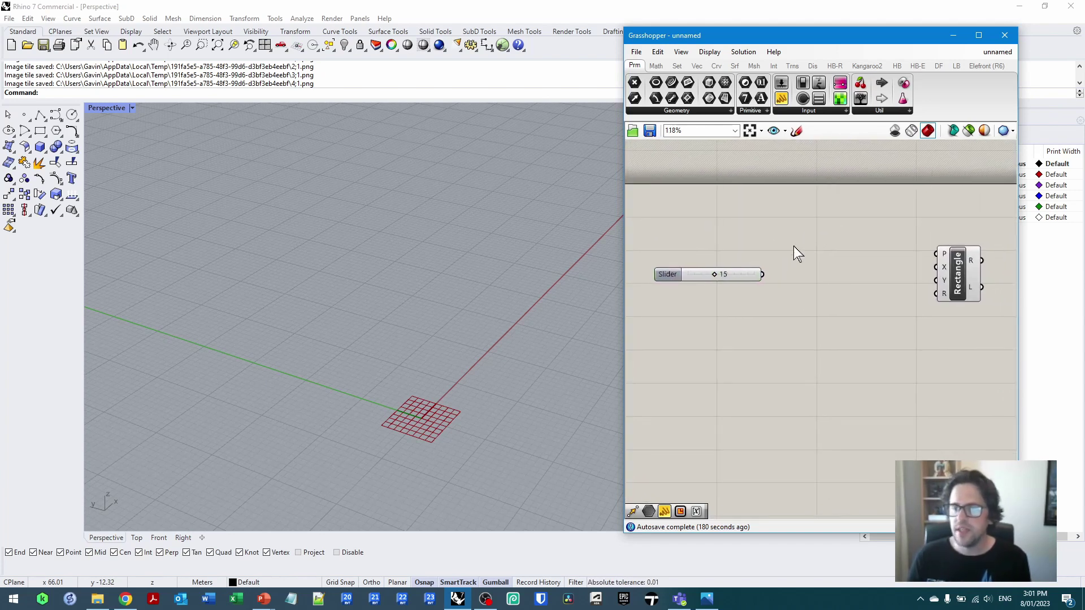
double_click(793, 247)
text(construct doma)
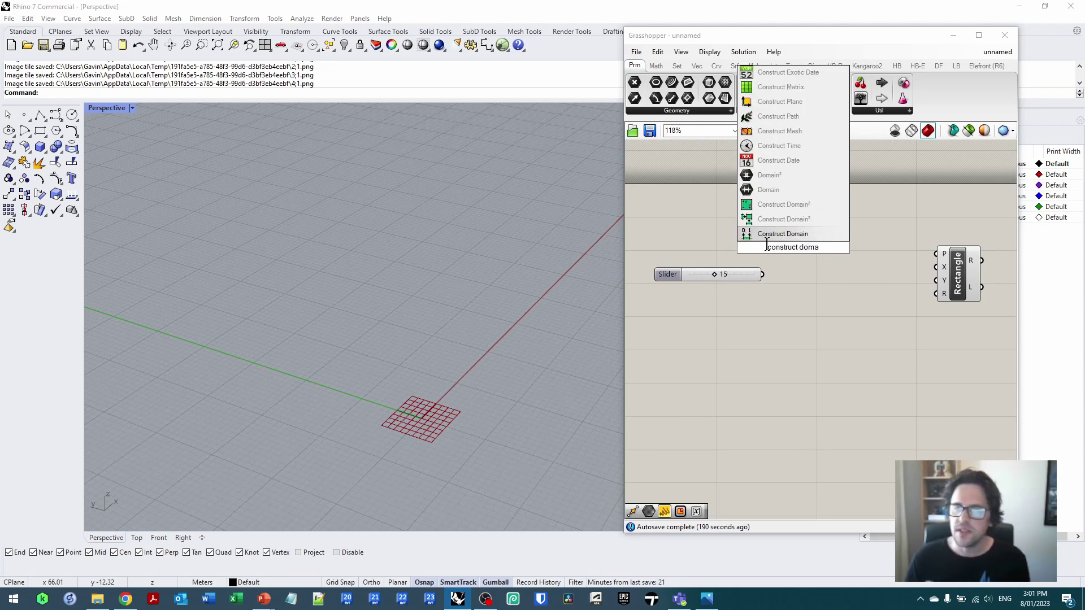
Step: Place a Construct Domain component next to the slider
click(791, 235)
scroll(816, 259, up, 5)
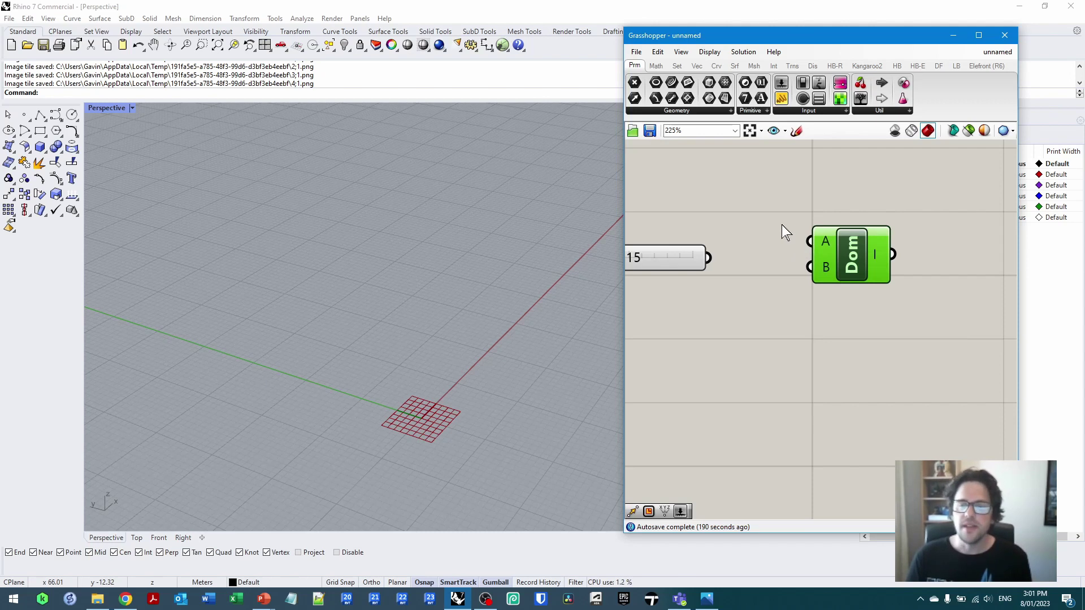
right_drag(761, 200, 818, 201)
click(818, 201)
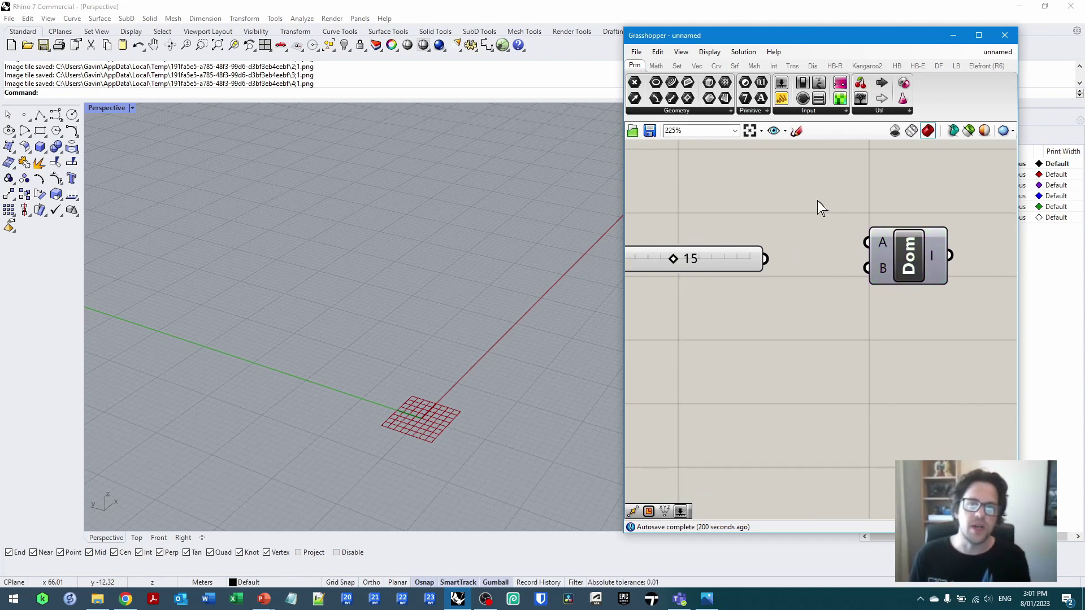
Step: Give the domain's A input the expression -0.5 * x and B the expression 0.5 * x
right_click(883, 241)
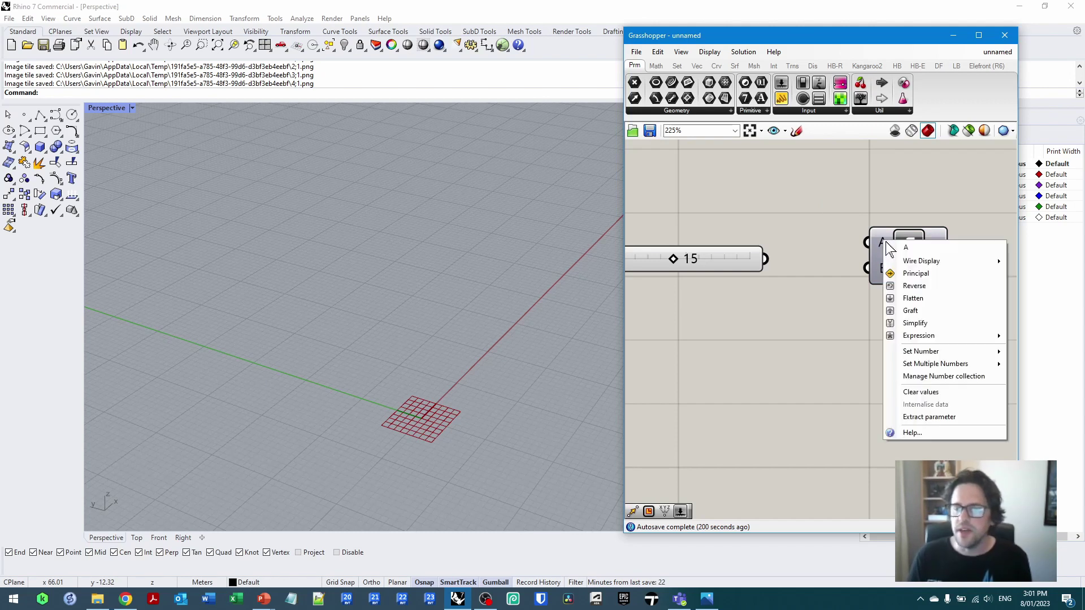
mouse_move(929, 339)
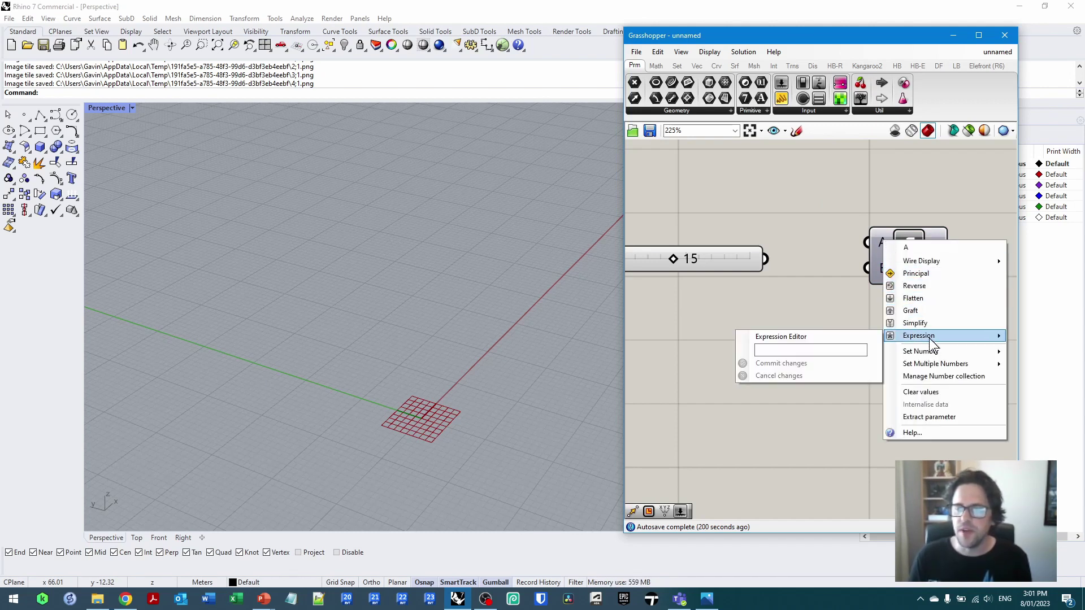
click(838, 350)
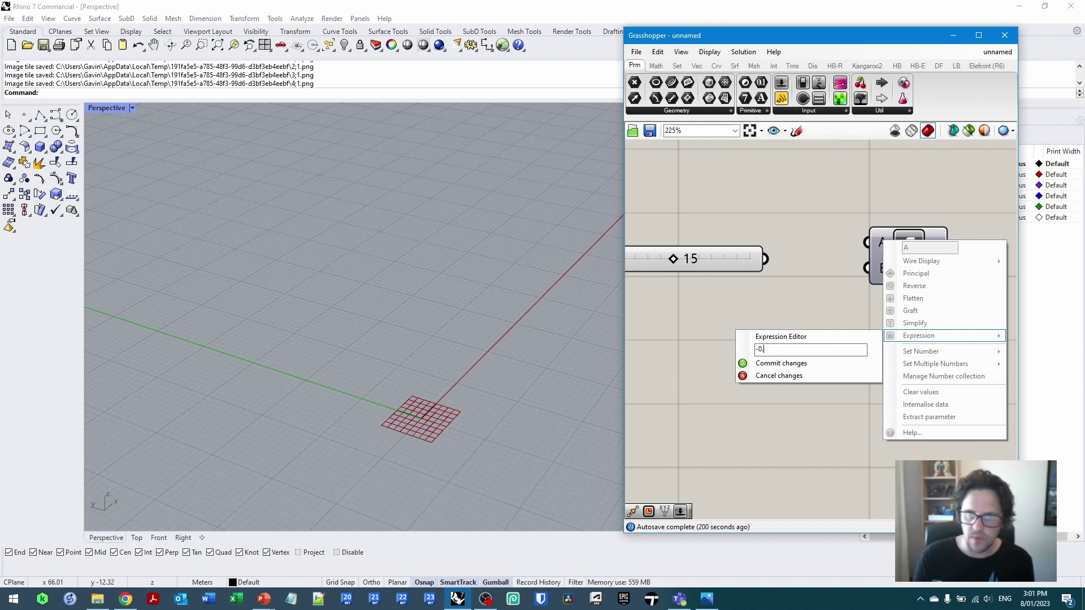
text(5)
key(BackSpace)
key(BackSpace)
text(*)
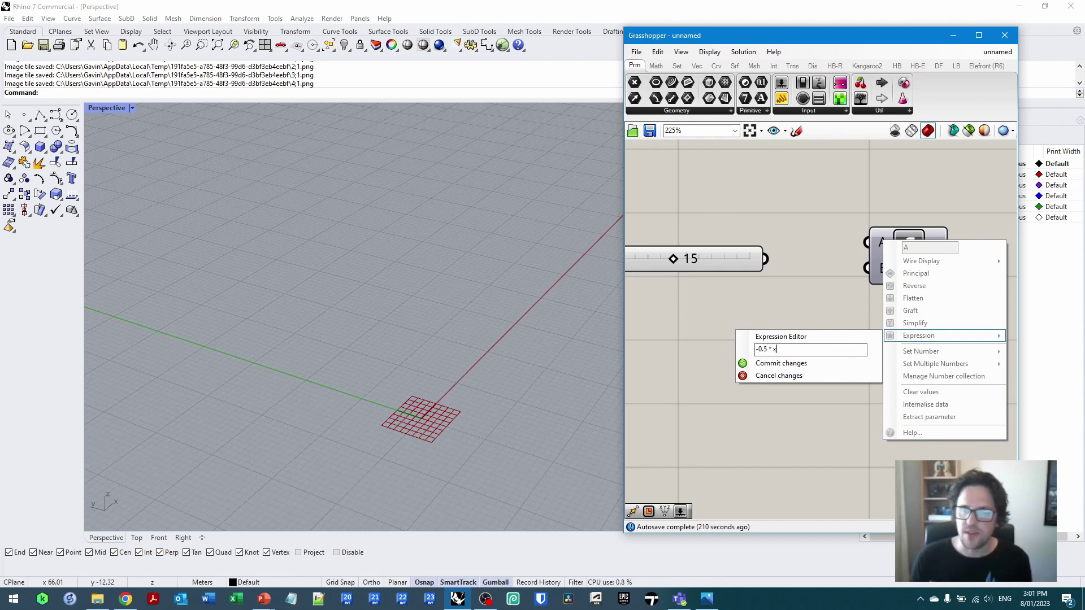
click(826, 374)
right_click(878, 271)
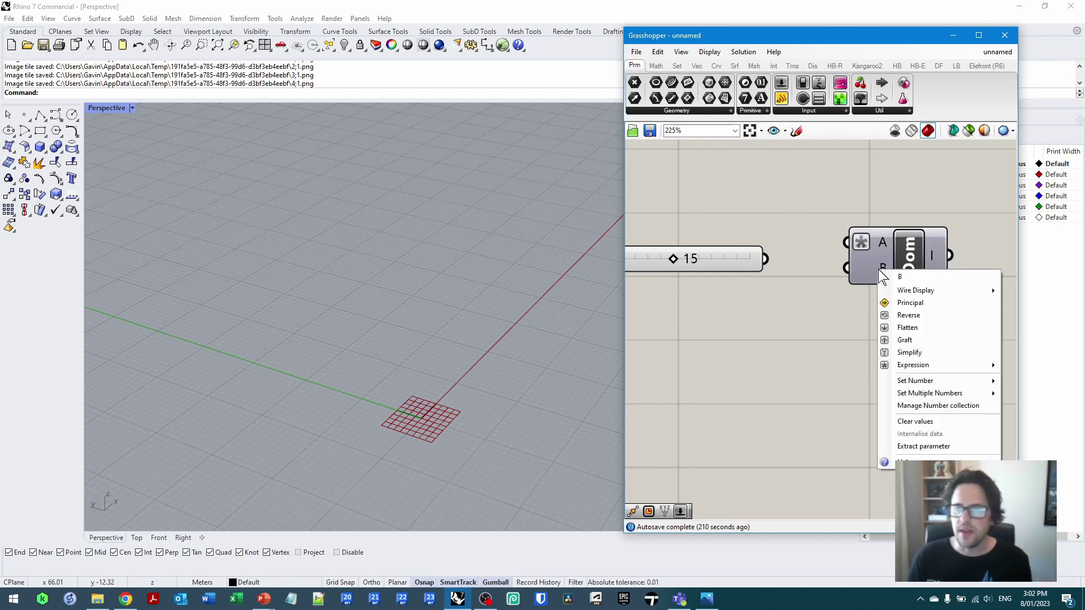
mouse_move(928, 365)
text(0.5 * x)
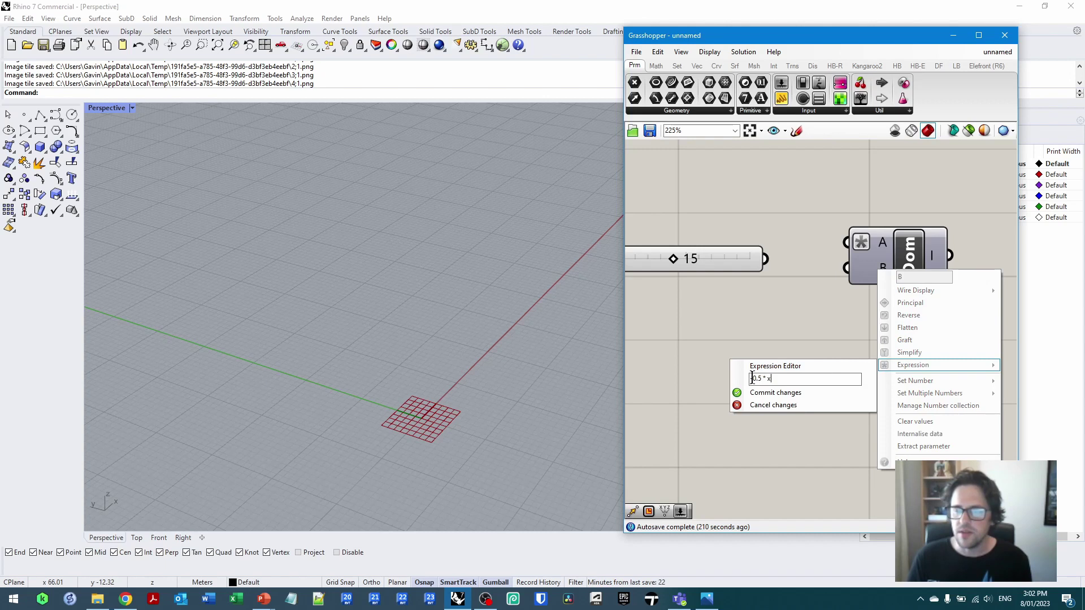
click(774, 392)
Step: Wire the slider into both the A and B inputs of Construct Domain
drag(764, 259, 846, 241)
drag(707, 259, 846, 267)
right_drag(787, 205, 714, 218)
scroll(714, 220, down, 2)
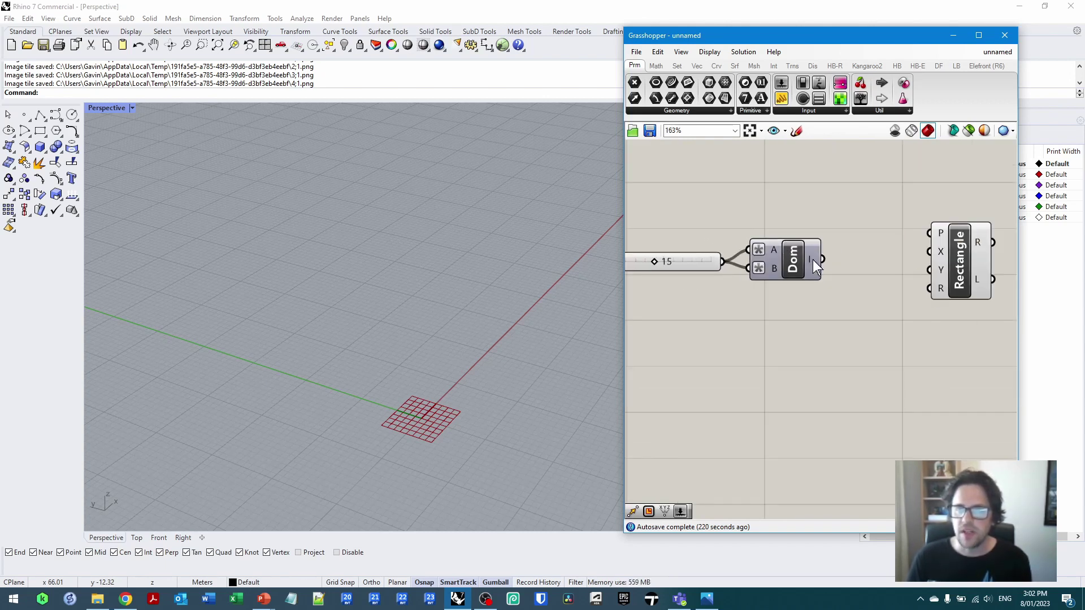
Step: Wire the Construct Domain output into the Rectangle's X and Y inputs and place Rectangle beside it
mouse_move(812, 259)
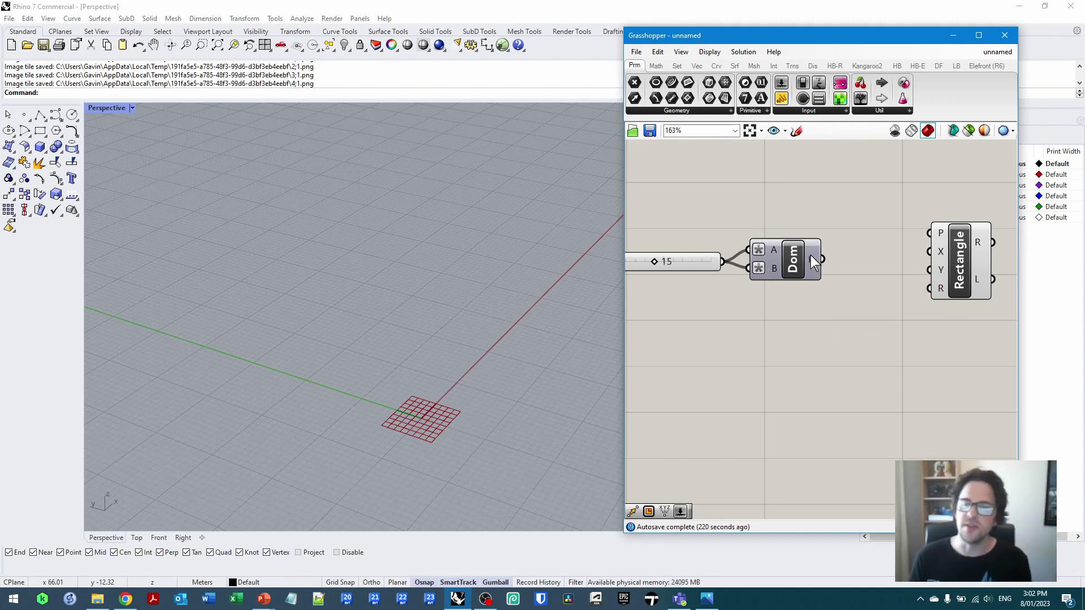
mouse_move(821, 259)
mouse_down()
mouse_move(929, 252)
mouse_move(898, 266)
mouse_move(823, 259)
mouse_up()
drag(968, 265, 892, 264)
right_drag(655, 260, 762, 250)
mouse_move(761, 253)
mouse_down()
mouse_move(730, 252)
mouse_move(791, 252)
mouse_move(738, 252)
mouse_move(789, 252)
mouse_move(748, 256)
mouse_move(763, 258)
mouse_up()
scroll(757, 289, down, 3)
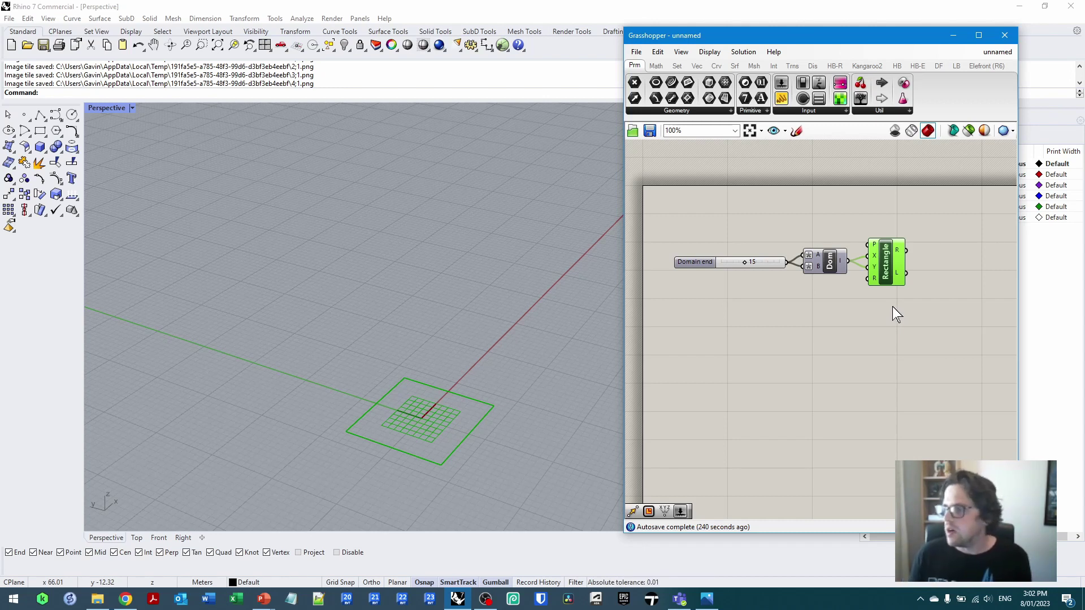
scroll(892, 306, up, 2)
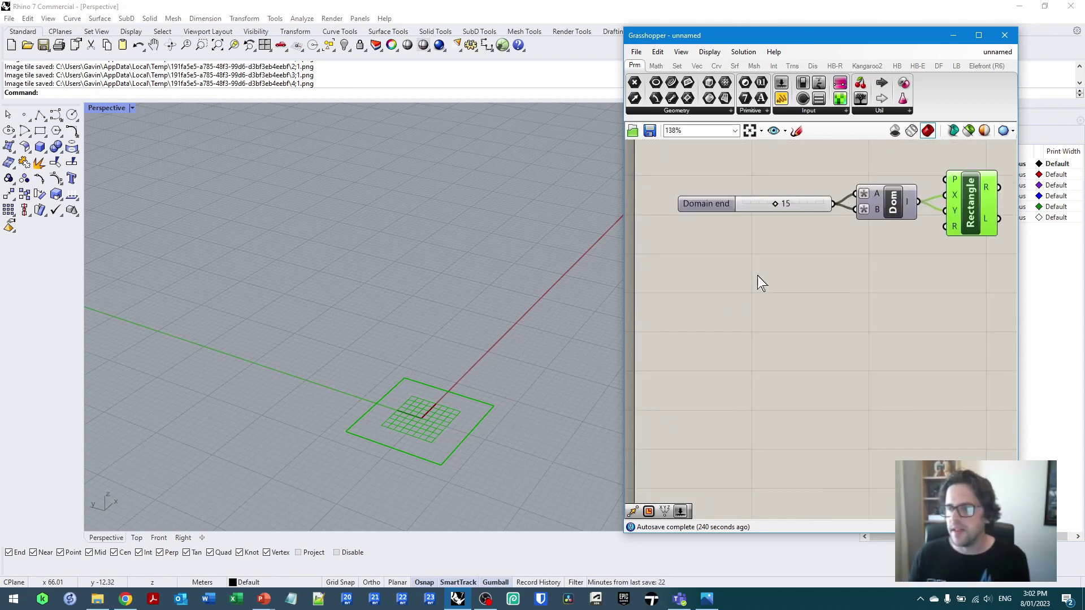
Step: Create a second number slider with range 10 to 50, set to 30
double_click(771, 280)
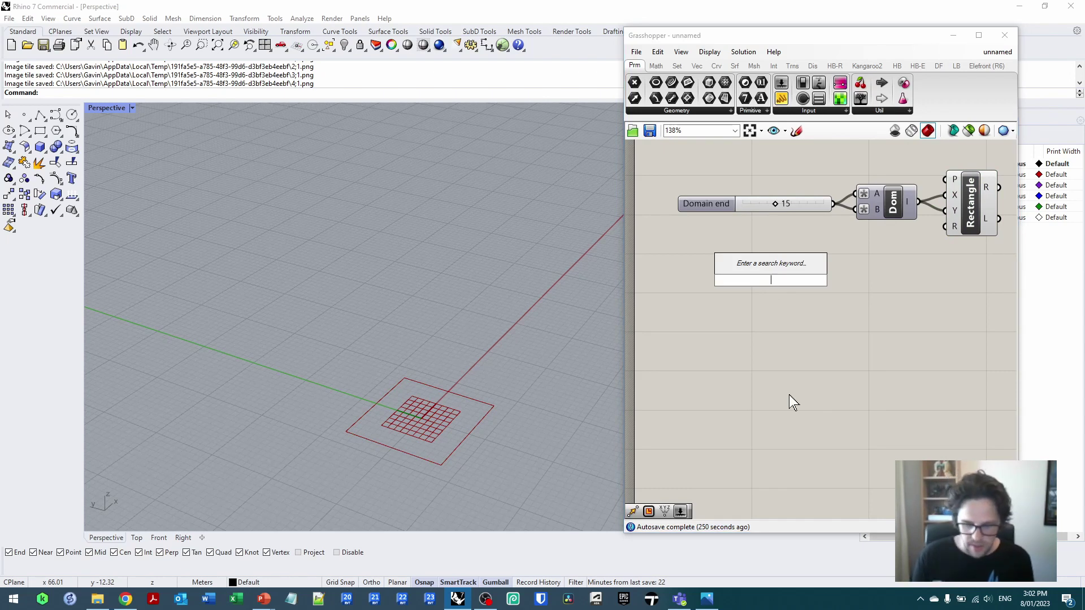
text(10<30<50)
key(Return)
click(726, 281)
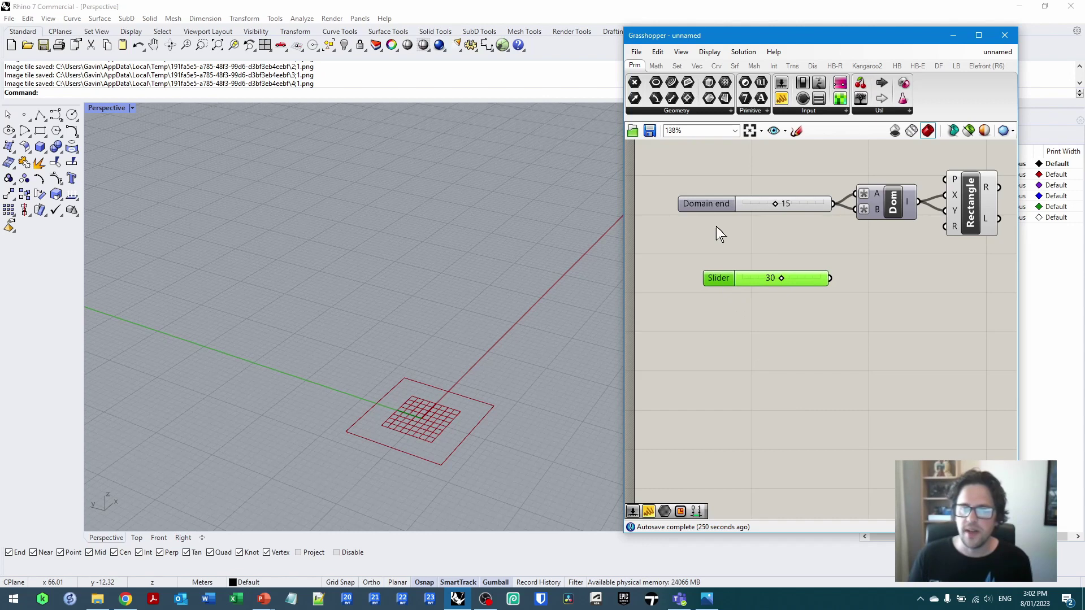
Step: Rename the first slider Width/Depth and the new slider Height, moving Height slightly lower
click(706, 205)
right_click(704, 203)
text(Width/Depth)
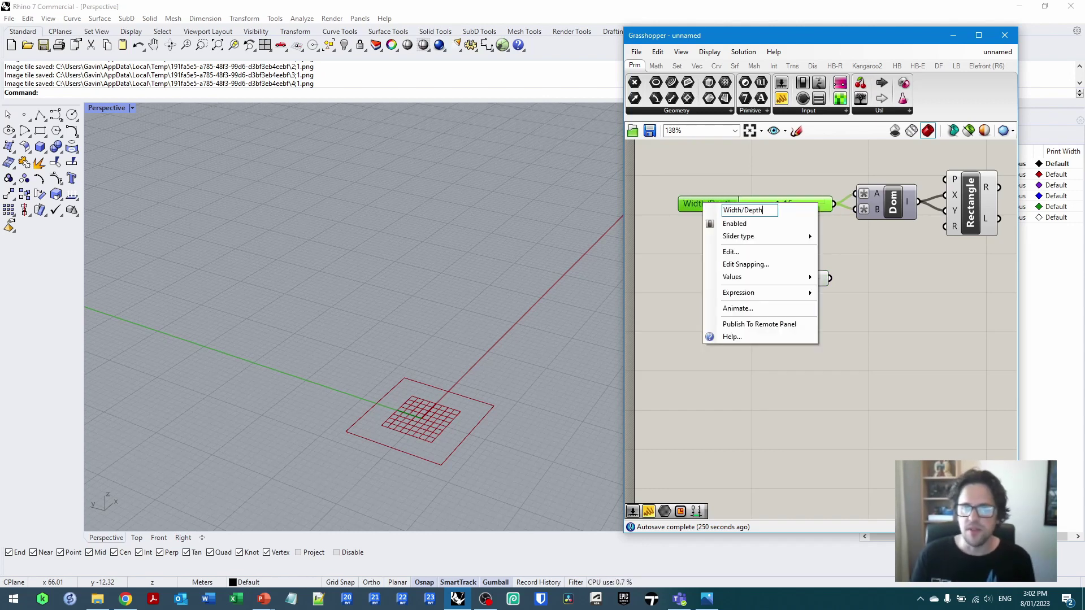
key(Return)
right_click(721, 280)
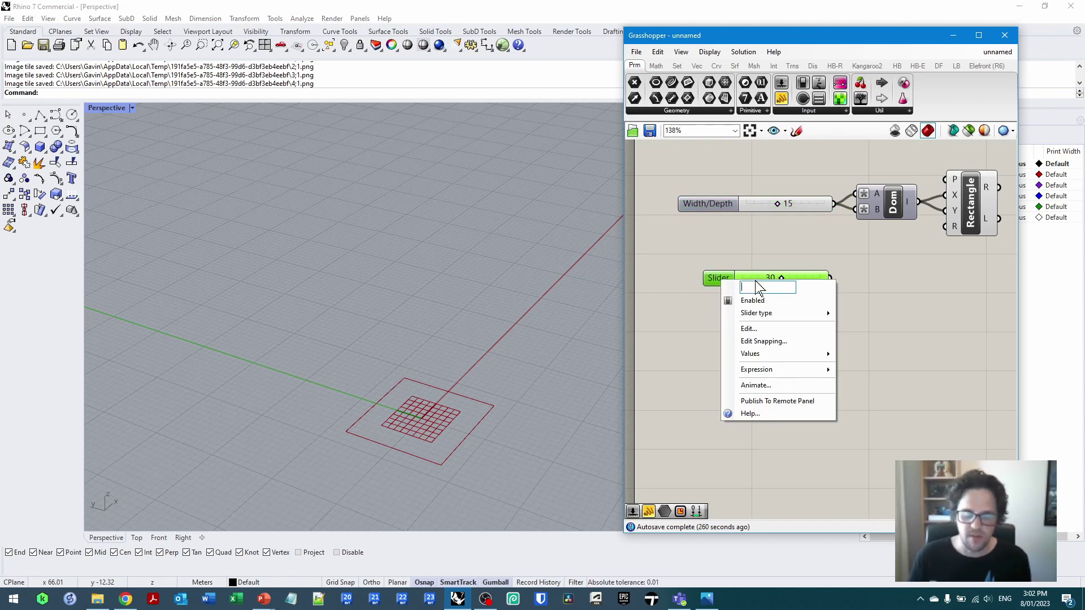
text(Height)
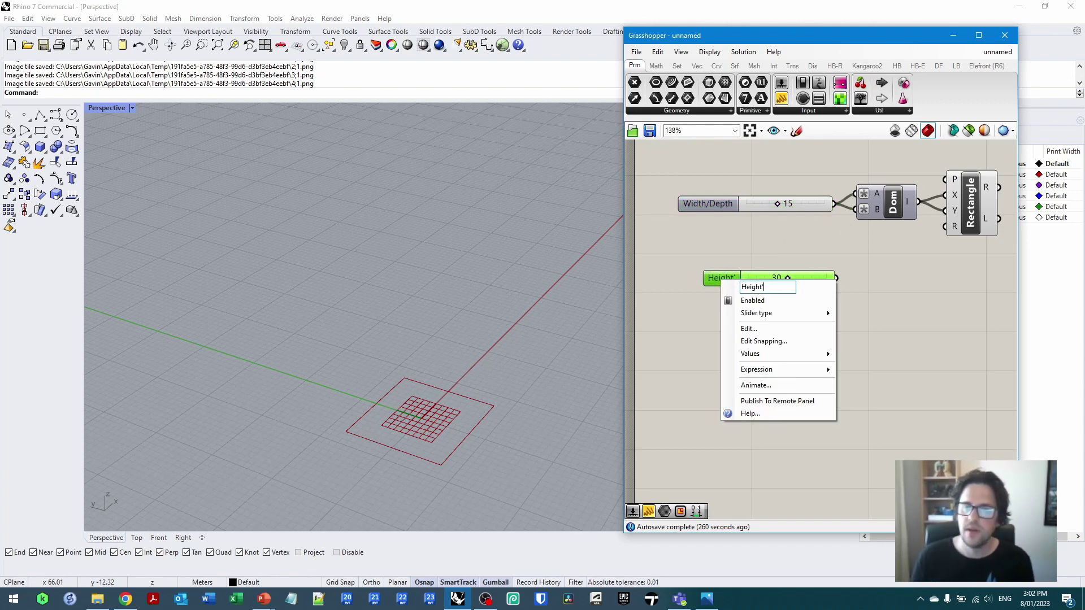
key(Return)
drag(726, 276, 720, 299)
right_drag(839, 327, 732, 294)
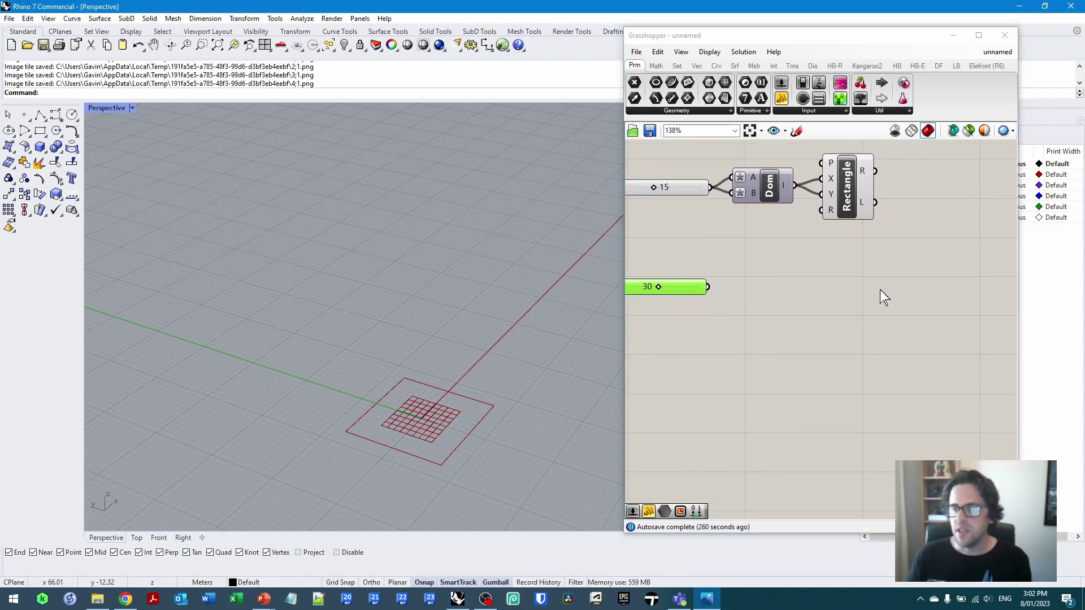
Step: Place a Division (A/B) component via the '/' search beside the Height slider
click(836, 283)
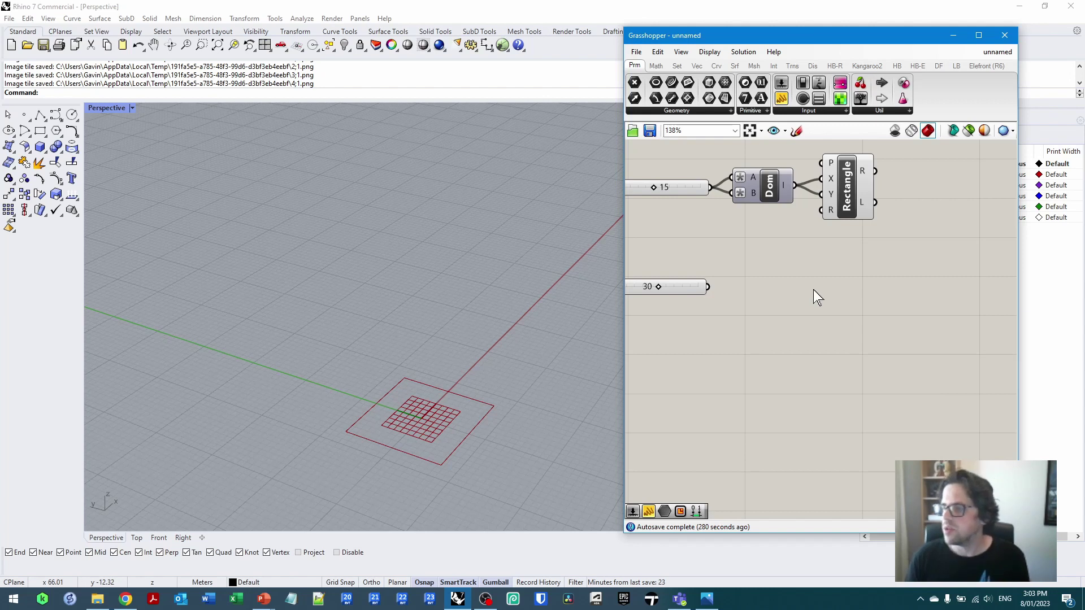
scroll(813, 289, down, 1)
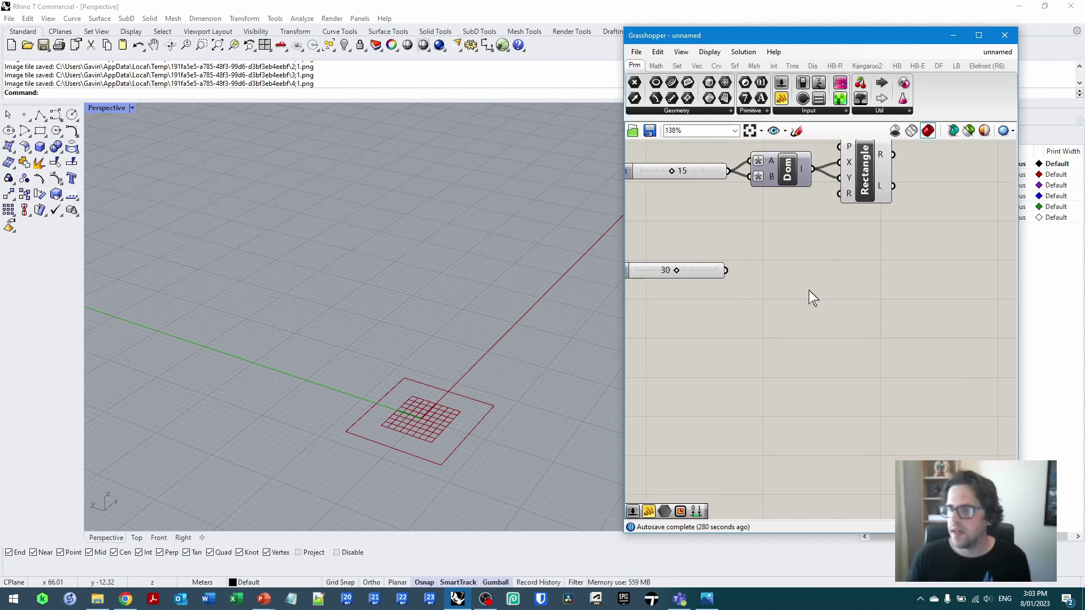
double_click(843, 285)
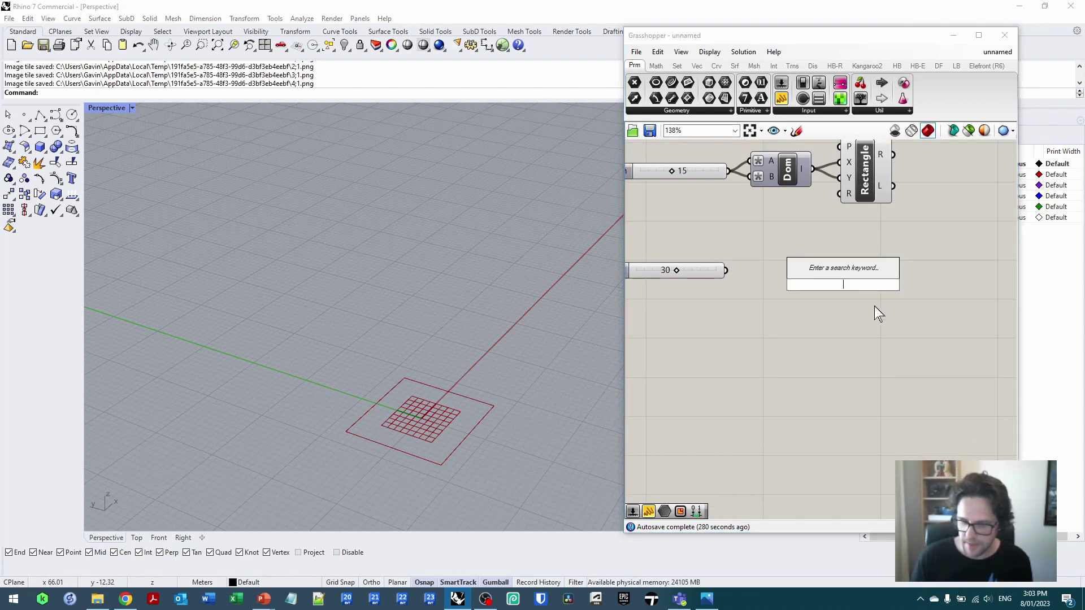
text(/)
key(Return)
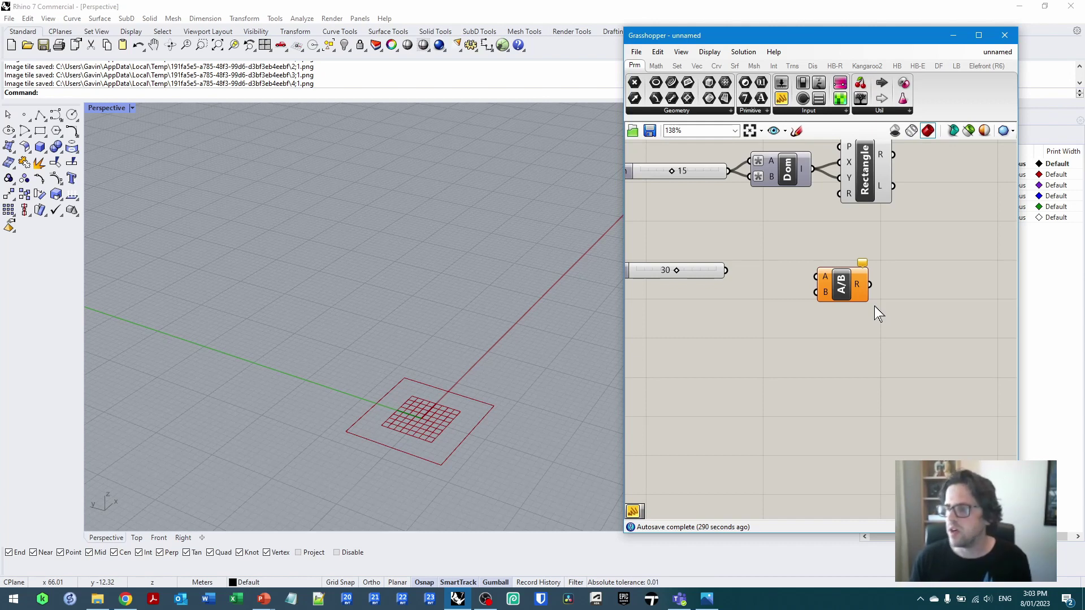
Step: Wire Height into the division's A input and add a panel holding 2 as divisor
right_drag(874, 308, 920, 293)
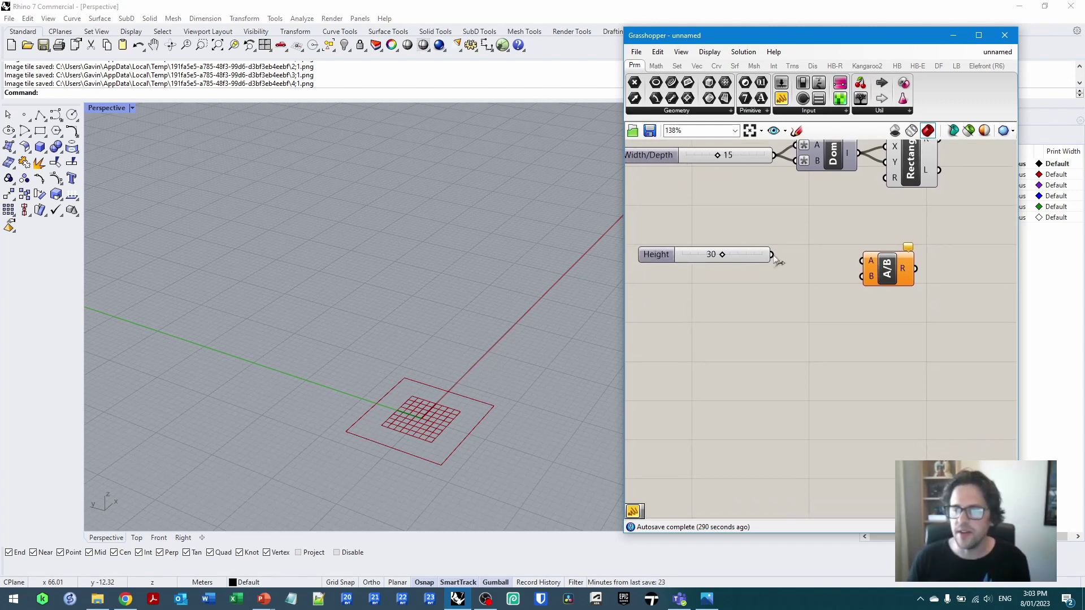
drag(772, 255, 932, 264)
double_click(890, 291)
text(//)
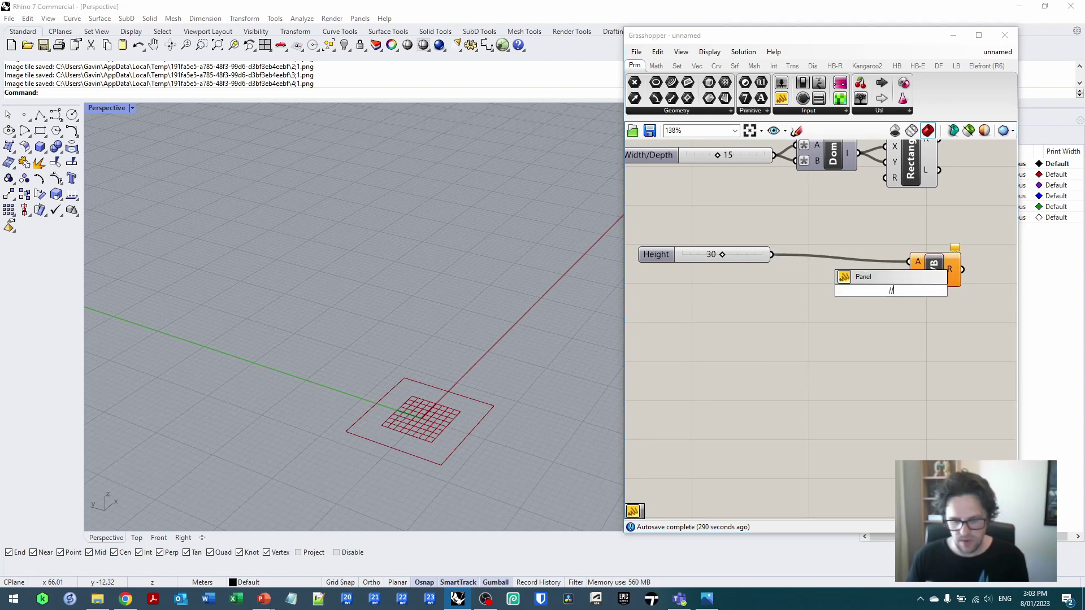
text(2)
key(Return)
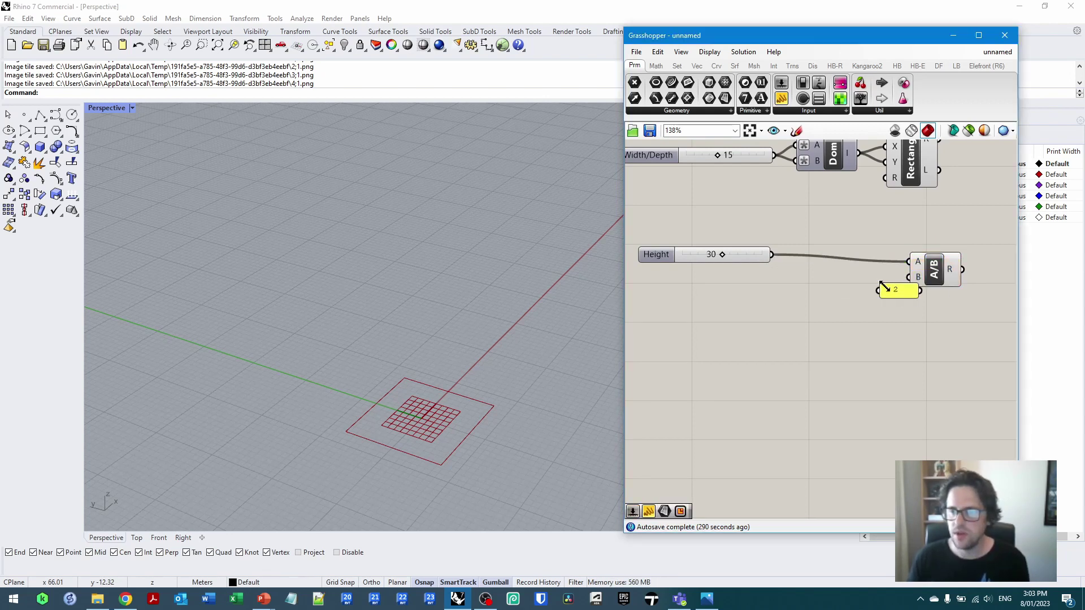
drag(898, 286, 868, 284)
Step: Add a Merge component, then delete the division, the 2 panel and Merge
double_click(883, 314)
text(merge)
key(Return)
right_drag(875, 301, 835, 309)
drag(835, 309, 732, 263)
click(933, 273)
drag(974, 268, 958, 271)
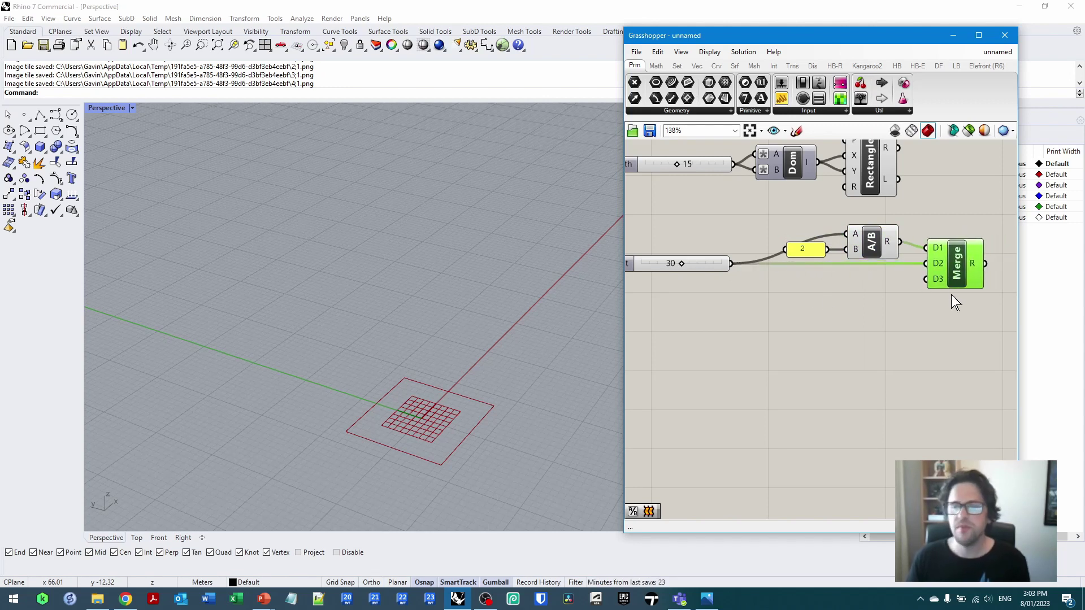
drag(979, 306, 801, 218)
key(Delete)
Step: Place a Multiplication component with the 'x' search and wire Height into input A
double_click(831, 255)
text(x)
key(Return)
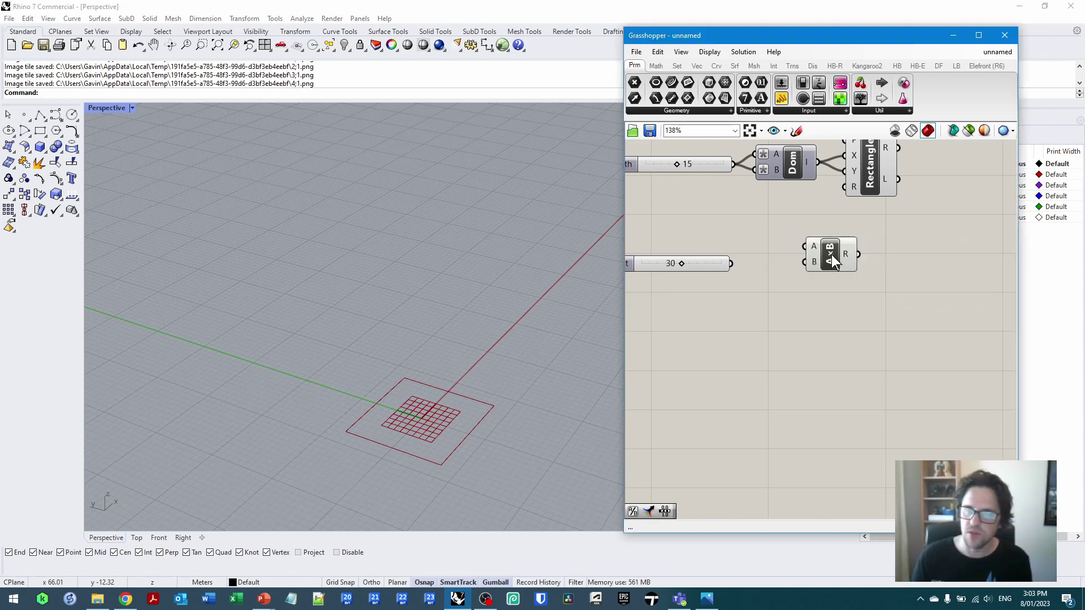
drag(731, 264, 881, 271)
Step: Add a Panel and turn off its Multiline Data option
double_click(813, 312)
text(panel)
key(Return)
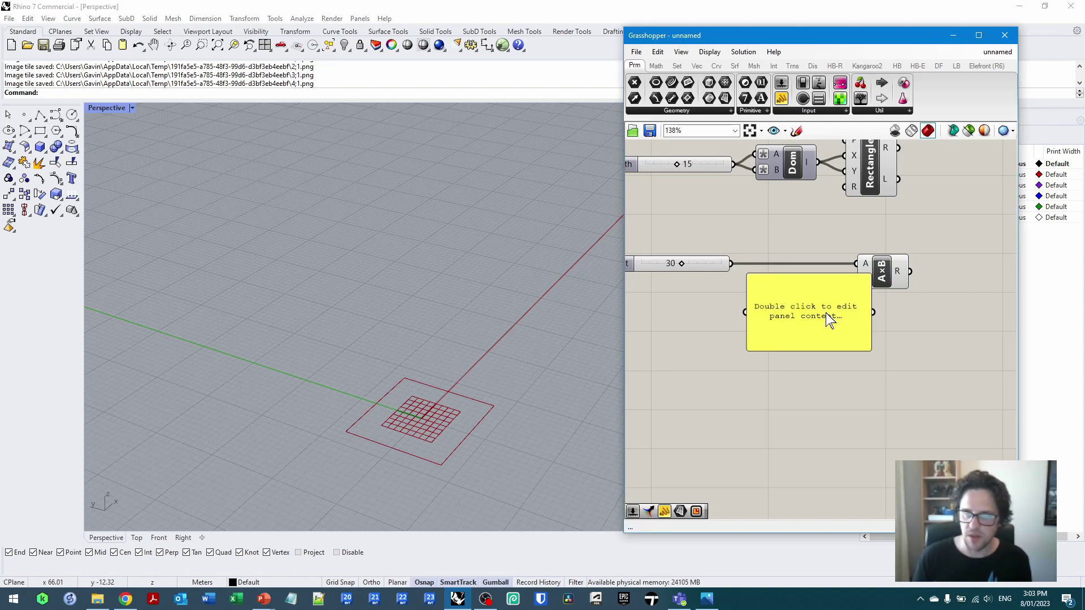
right_click(823, 315)
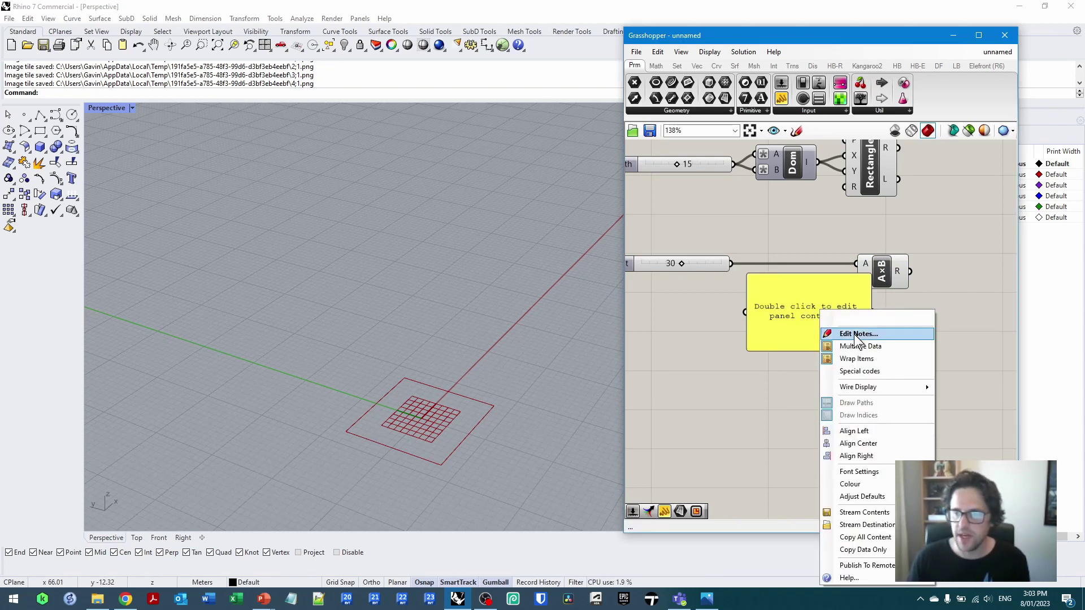
click(860, 346)
right_click(811, 307)
click(851, 341)
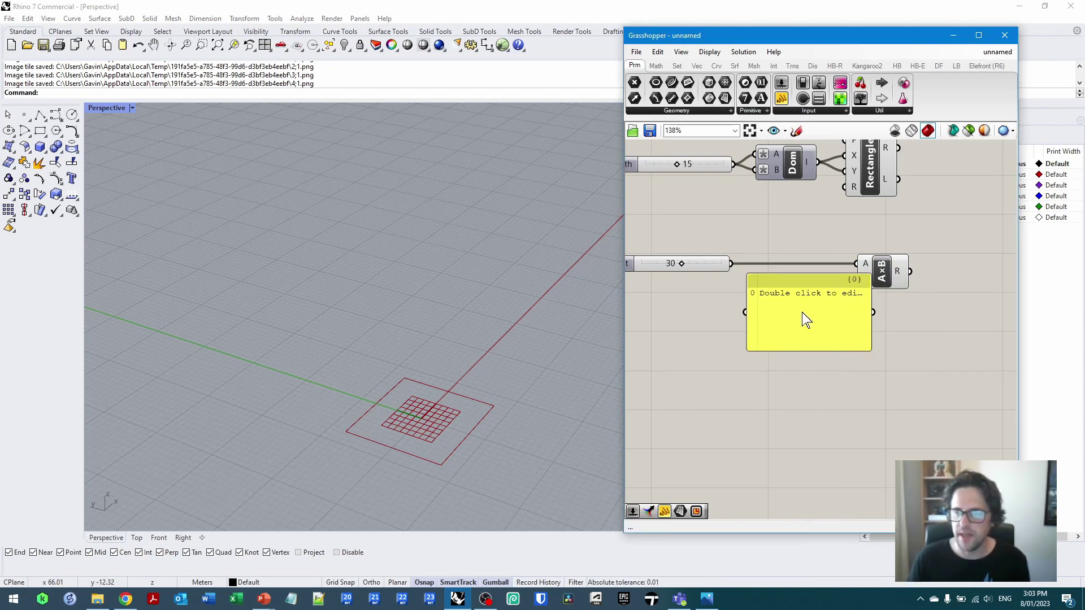
Step: Enter 0.5 and 1 in the panel, shrink it, and feed it into input B
double_click(818, 301)
text(0.5)
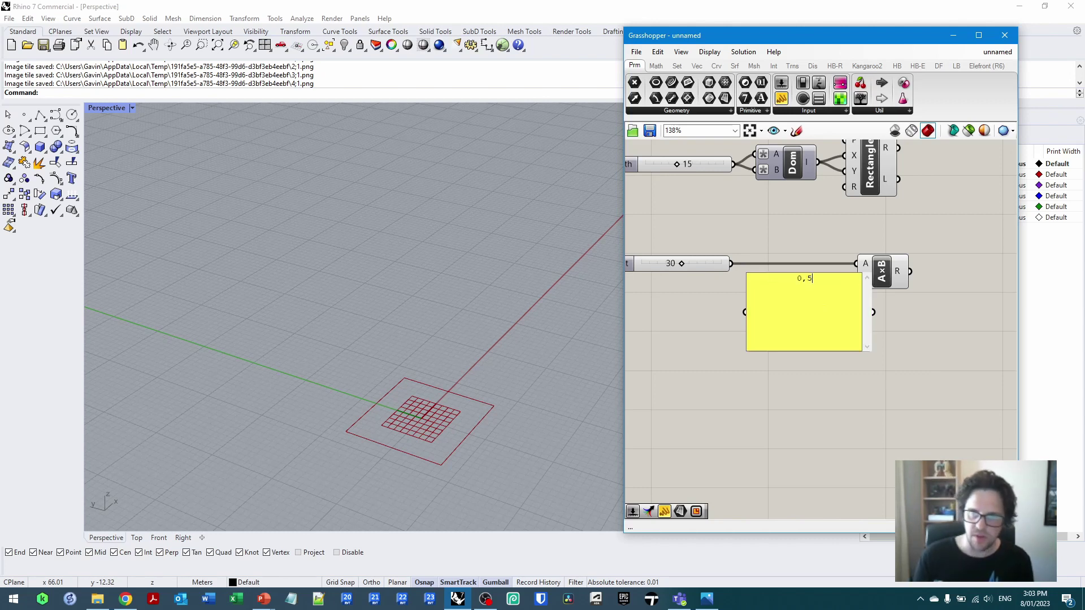
key(Return)
text(1)
click(855, 346)
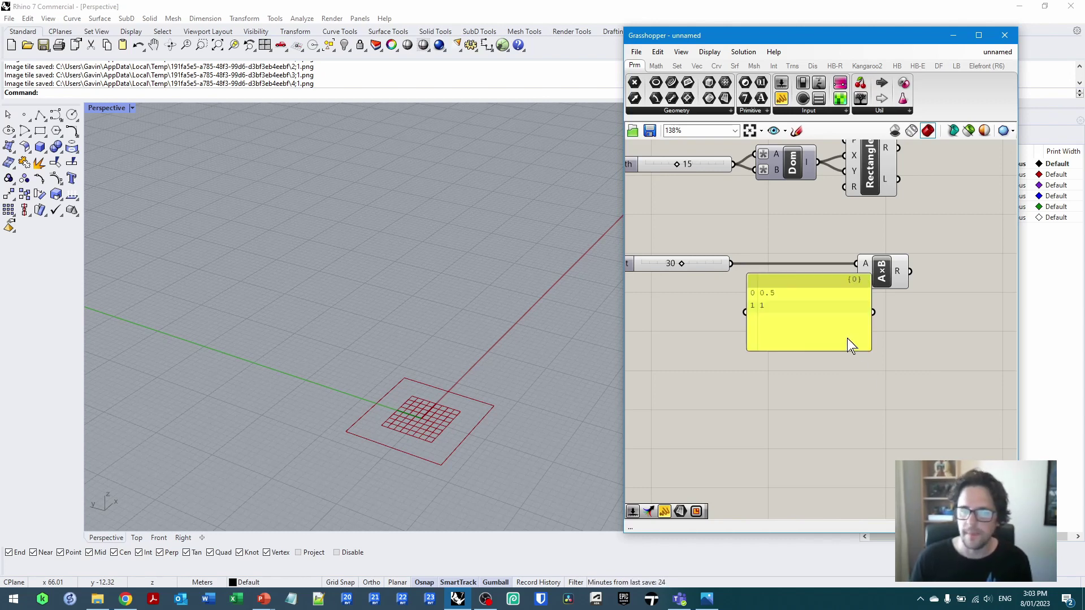
mouse_move(867, 349)
mouse_down()
mouse_move(780, 316)
mouse_move(769, 292)
mouse_move(856, 279)
mouse_up()
click(904, 290)
mouse_move(902, 277)
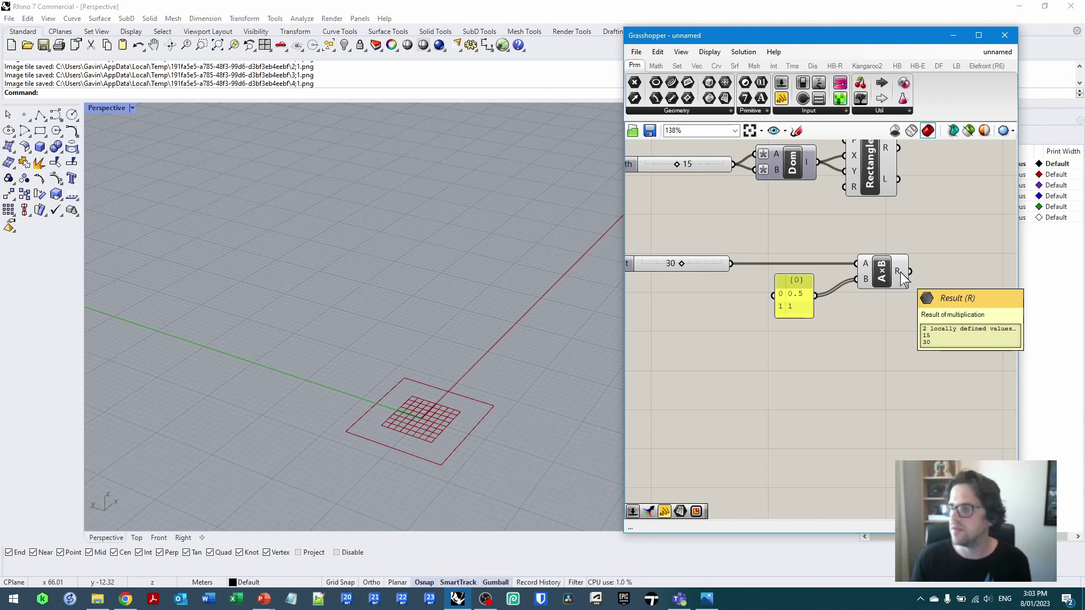
right_drag(901, 277, 838, 309)
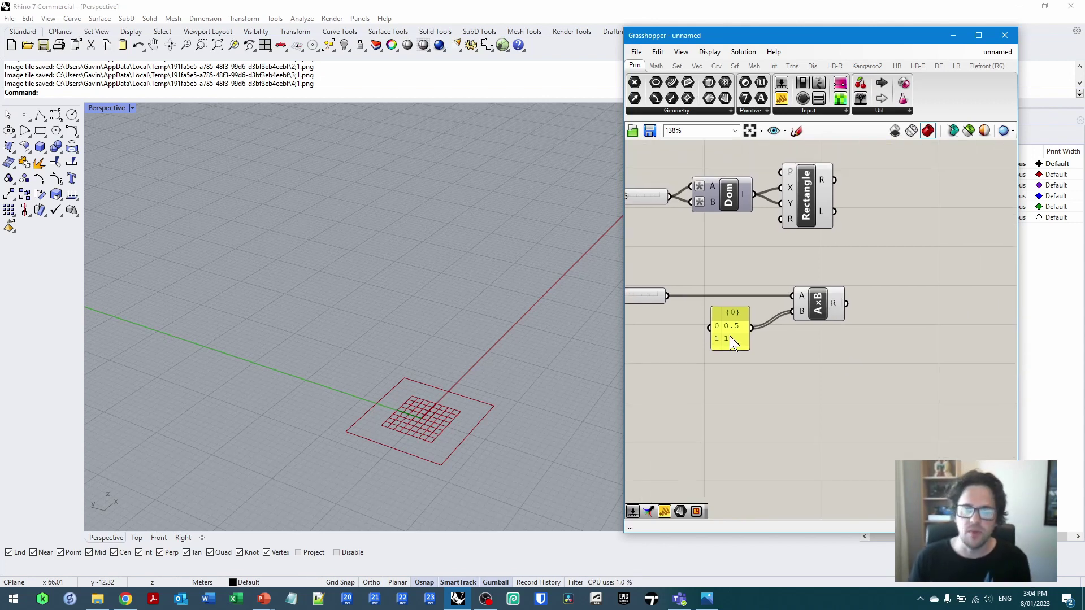
Step: Add 0 as the panel's first value so it lists 0, 0.5, 1, and resize it
double_click(732, 336)
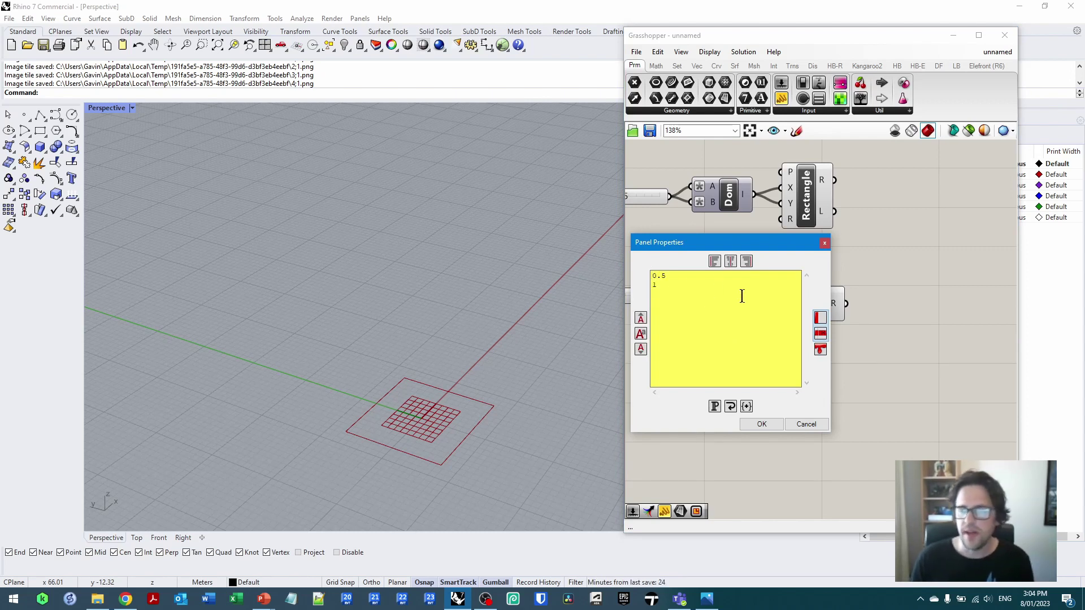
text(0)
key(Return)
click(782, 421)
mouse_move(835, 306)
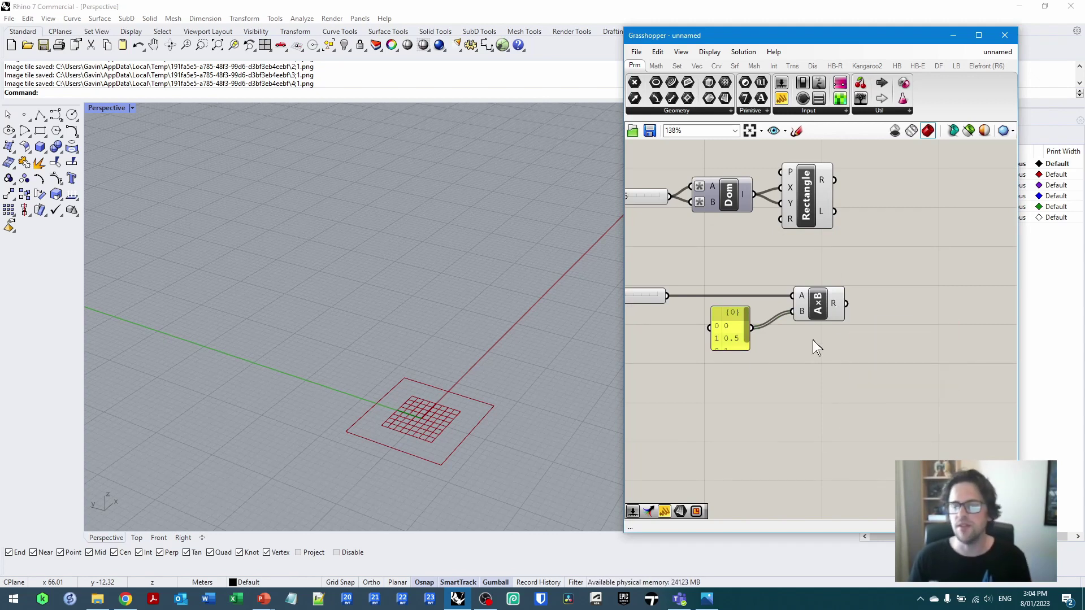
mouse_move(742, 359)
mouse_down()
mouse_move(734, 365)
mouse_move(737, 344)
mouse_up()
mouse_move(744, 337)
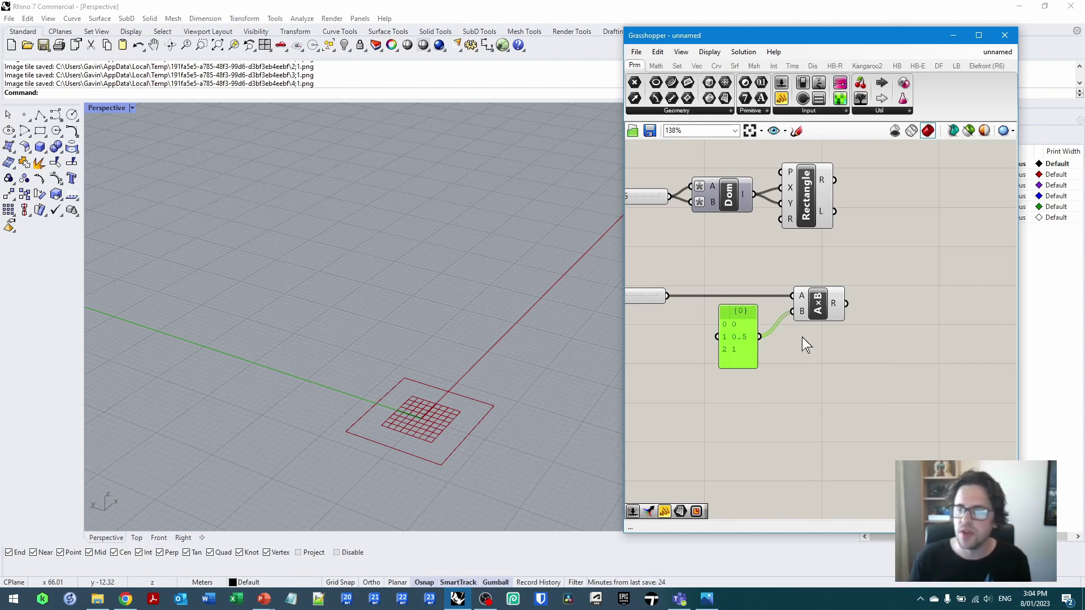
Step: Internalise the 0, 0.5, 1 values in the multiplication's B input
right_drag(805, 338, 834, 342)
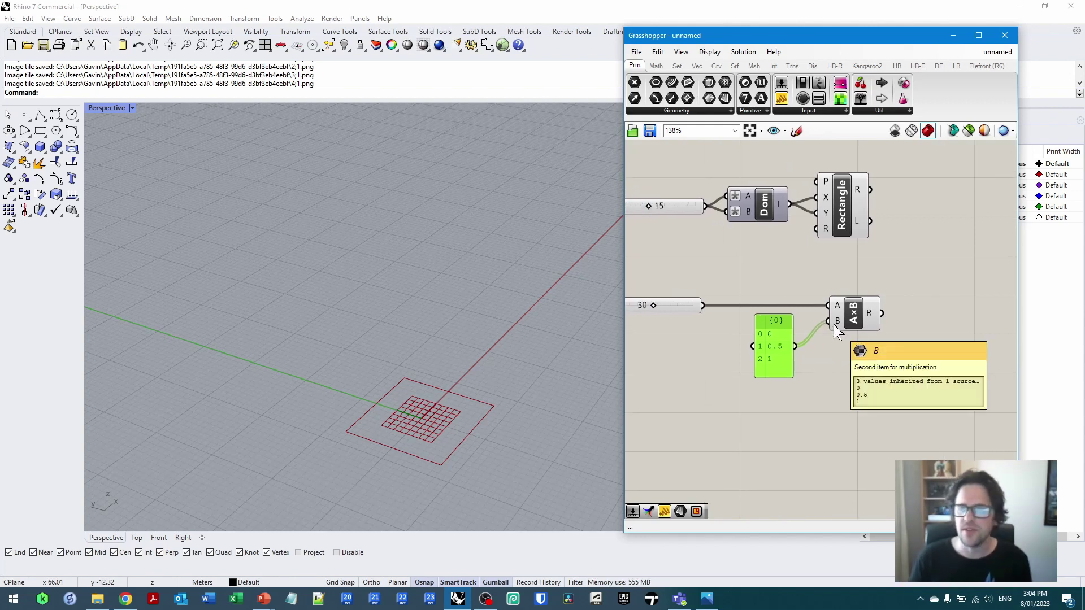
right_click(836, 324)
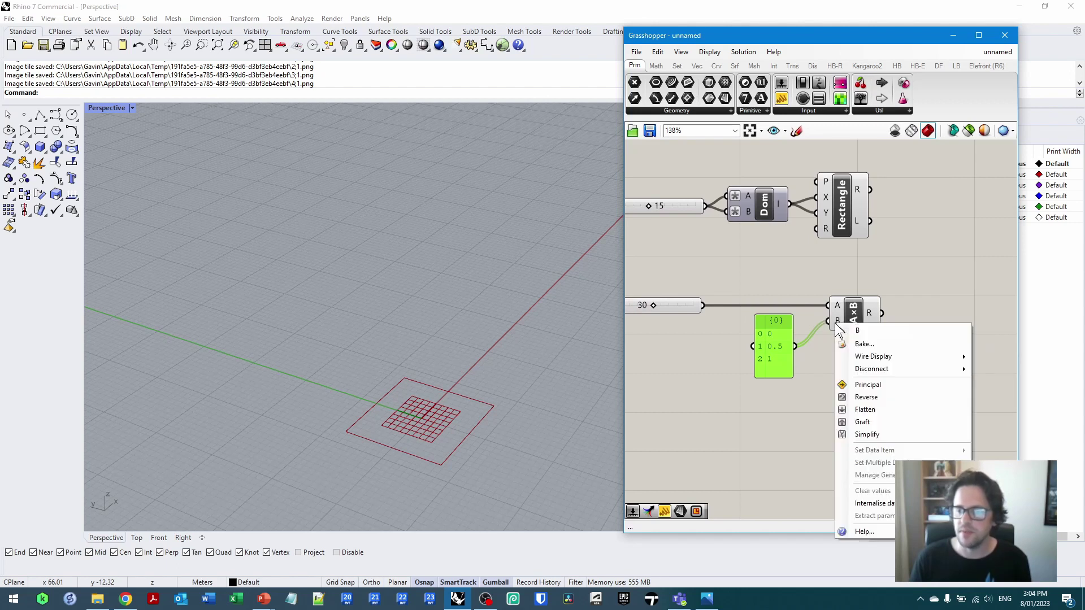
click(873, 503)
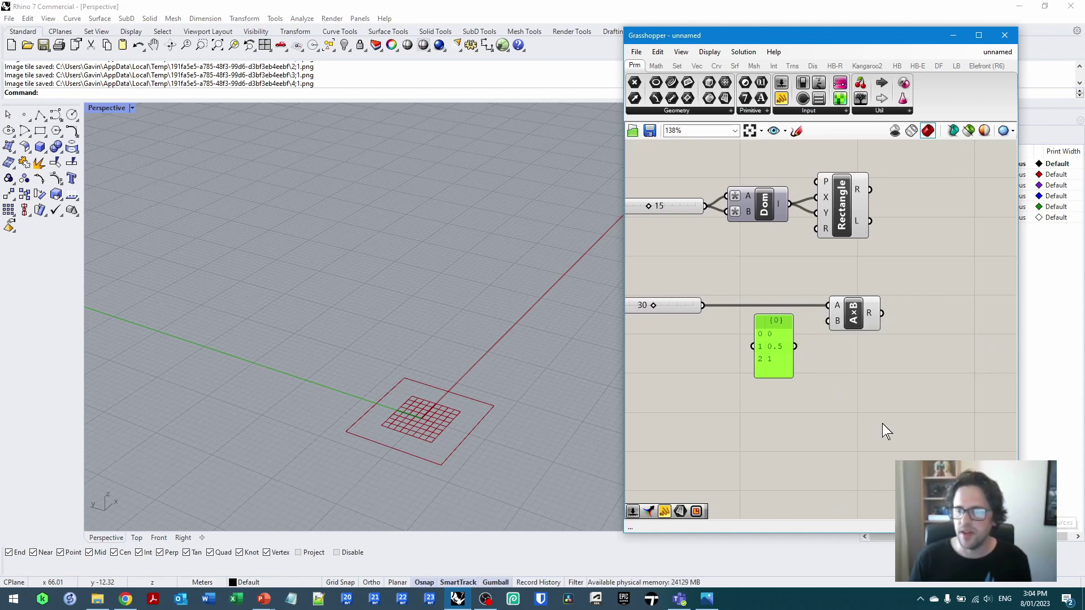
click(882, 421)
Step: Delete the now-unneeded panel and nudge the multiplication component into place
mouse_move(837, 323)
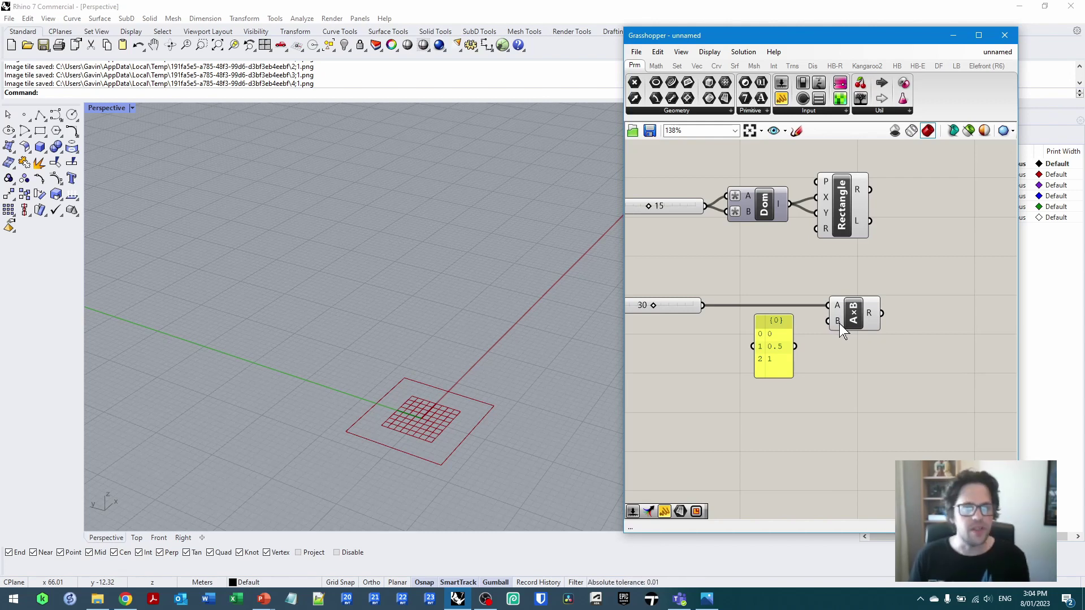
drag(777, 353, 778, 362)
key(Delete)
click(862, 316)
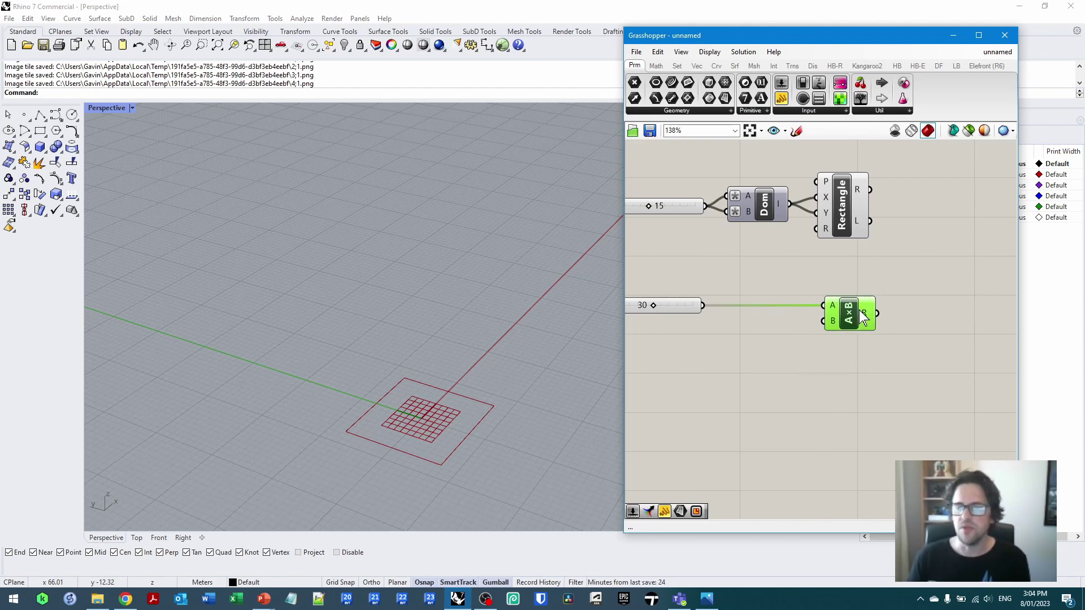
drag(862, 317, 859, 317)
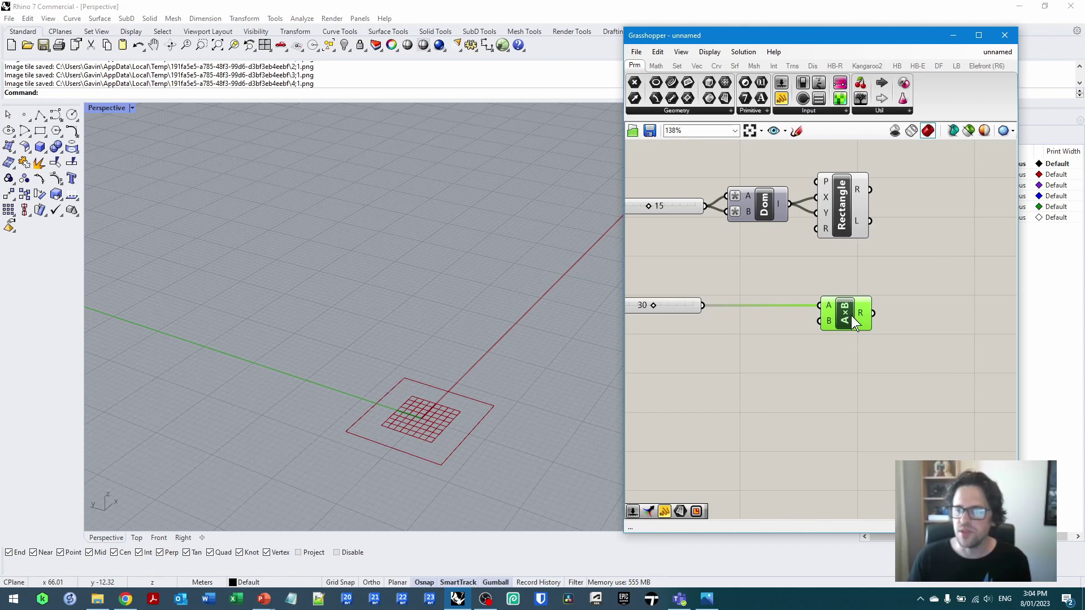
right_drag(904, 272, 852, 314)
click(852, 314)
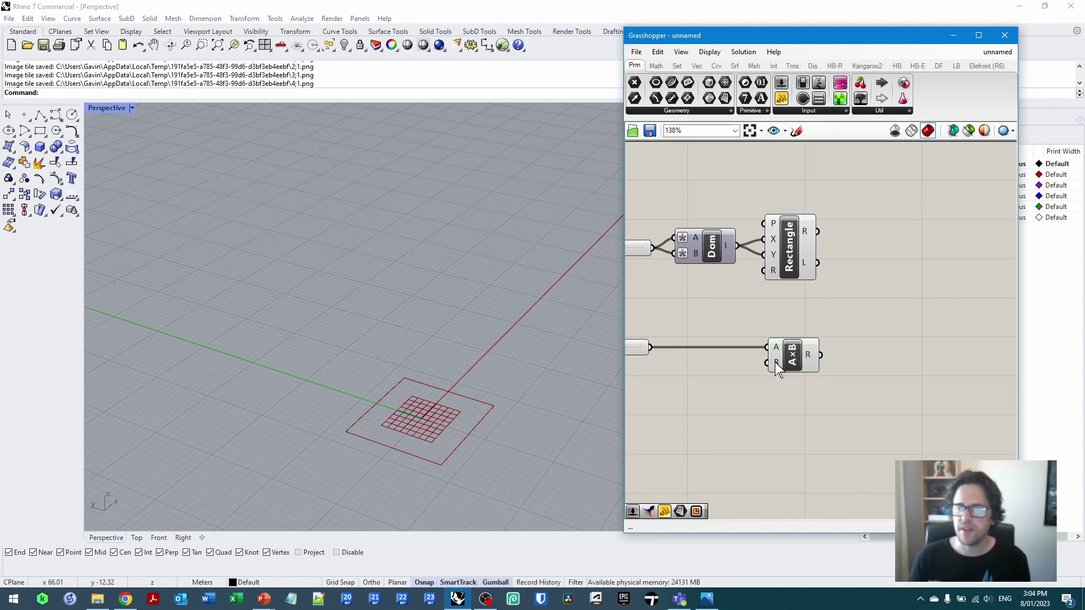
mouse_move(776, 364)
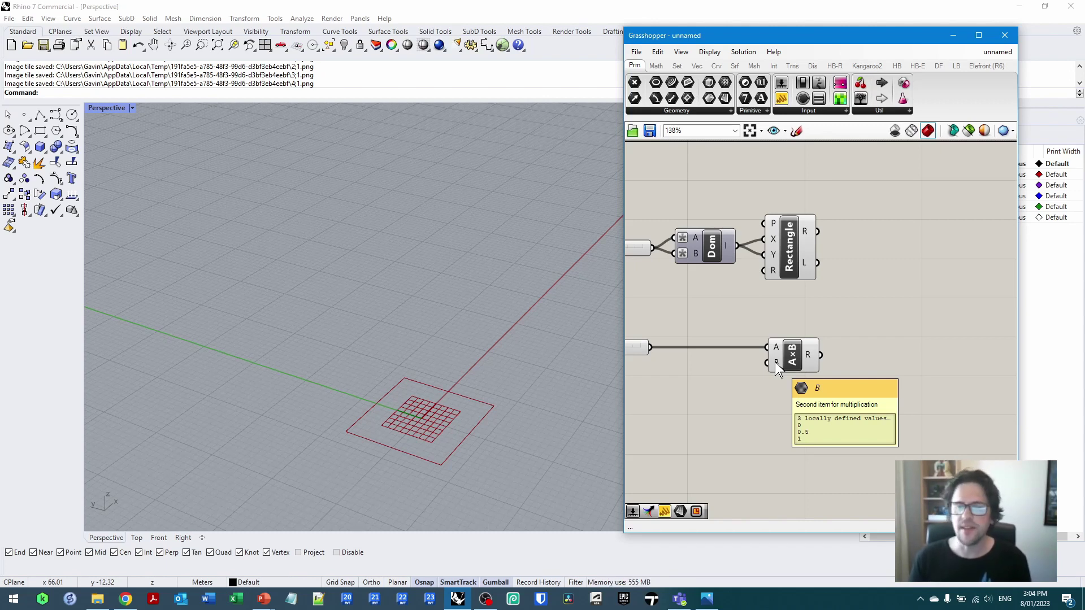
right_drag(839, 338, 762, 331)
Step: Add a Move component and wire the base rectangle into its geometry input
double_click(821, 311)
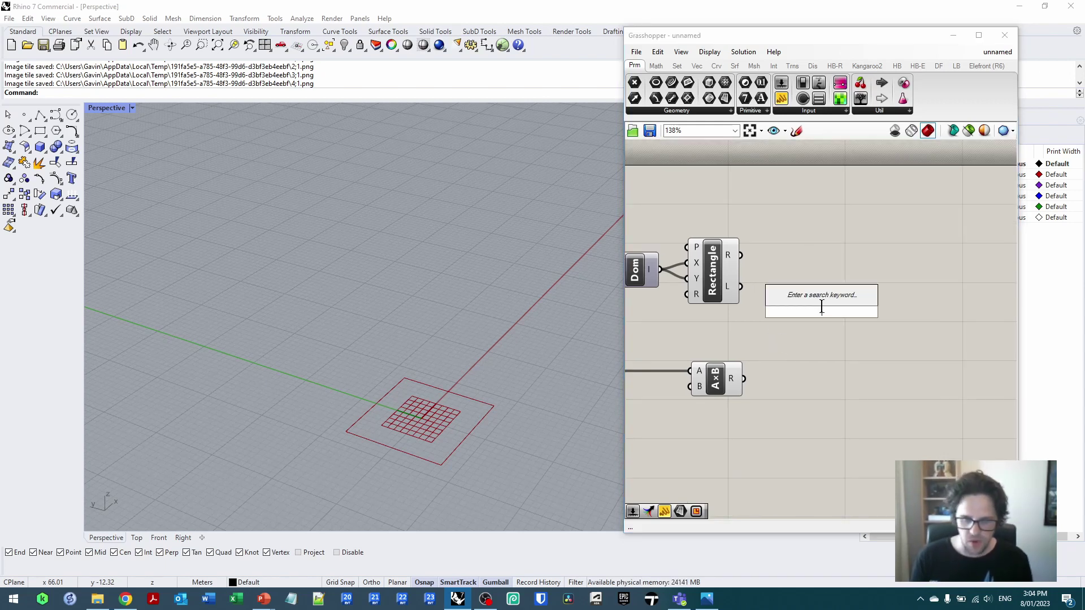
text(move)
key(Return)
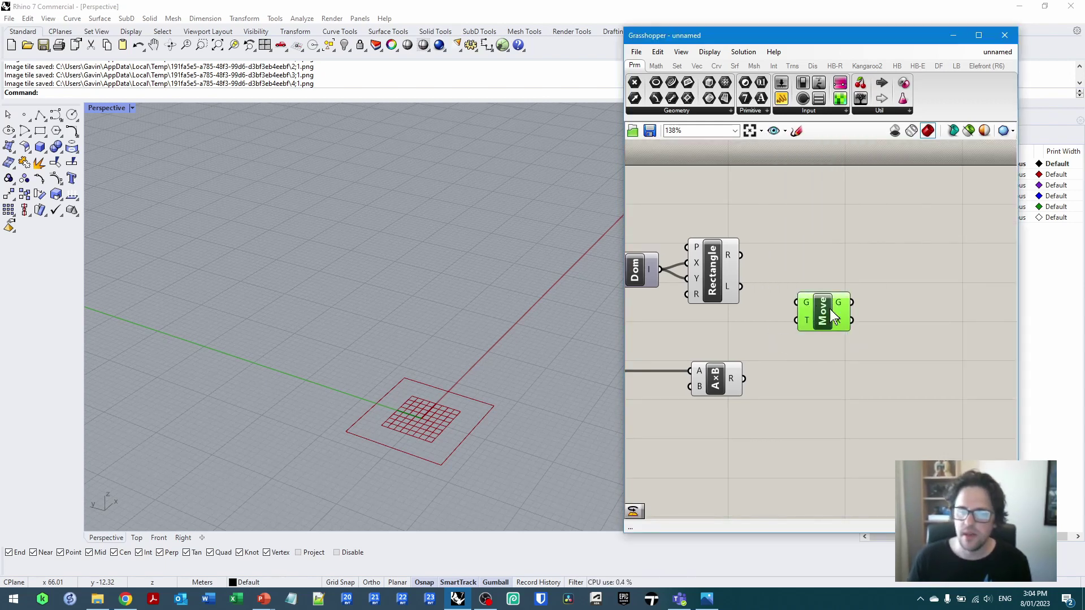
drag(740, 255, 846, 306)
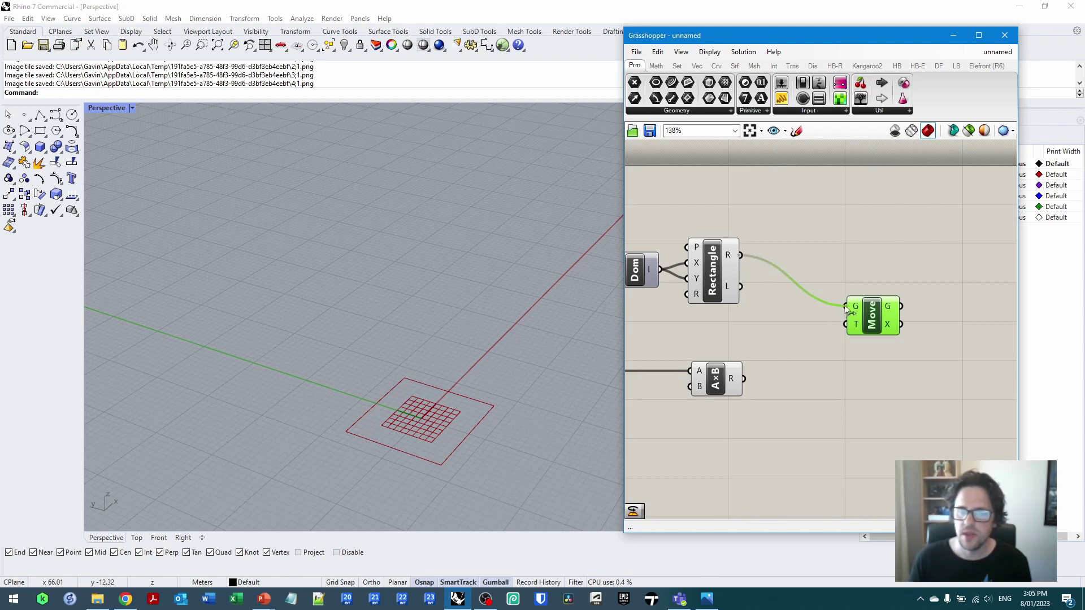
click(811, 358)
Step: Feed the A×B floor heights into a Unit Z vector that drives the Move translation
mouse_move(734, 387)
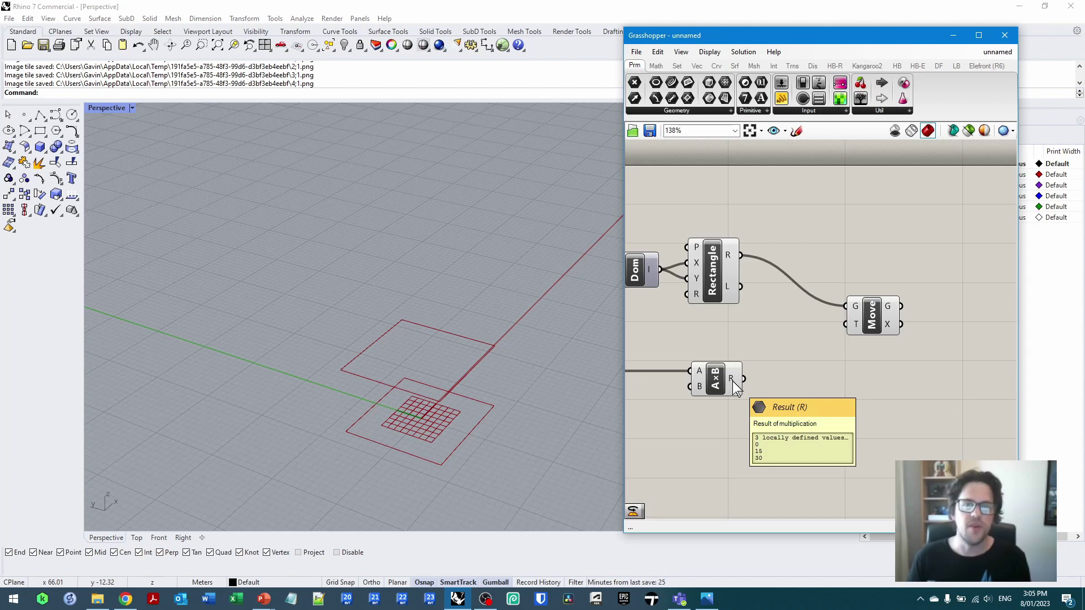
double_click(802, 366)
click(798, 359)
drag(744, 378, 899, 318)
click(798, 372)
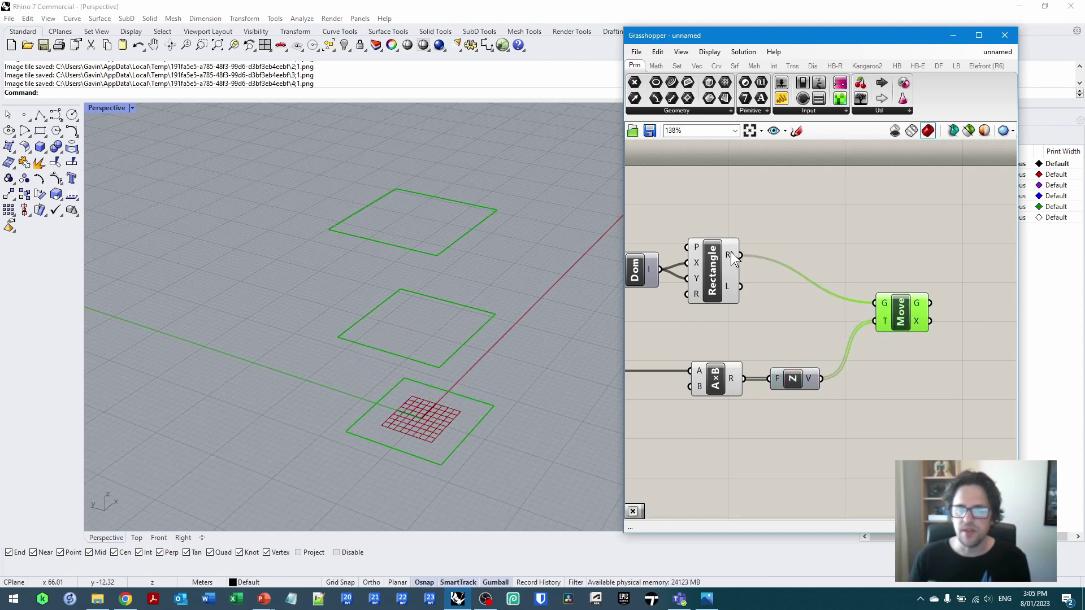
Step: Turn off the original Rectangle's preview, leaving the stacked outlines at 0, 15 and 30 visible
mouse_move(729, 255)
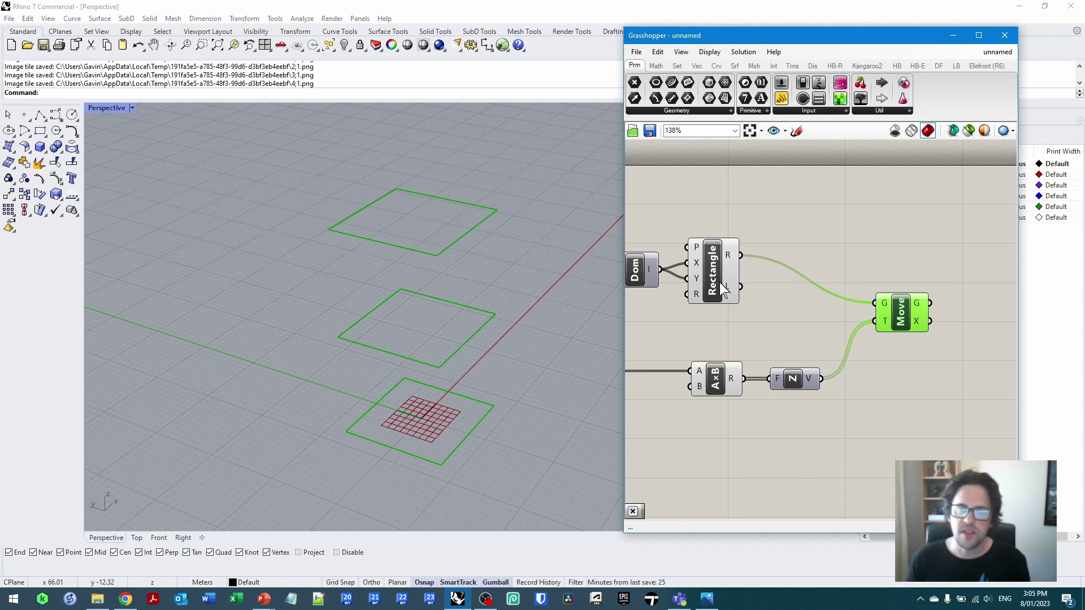
click(706, 270)
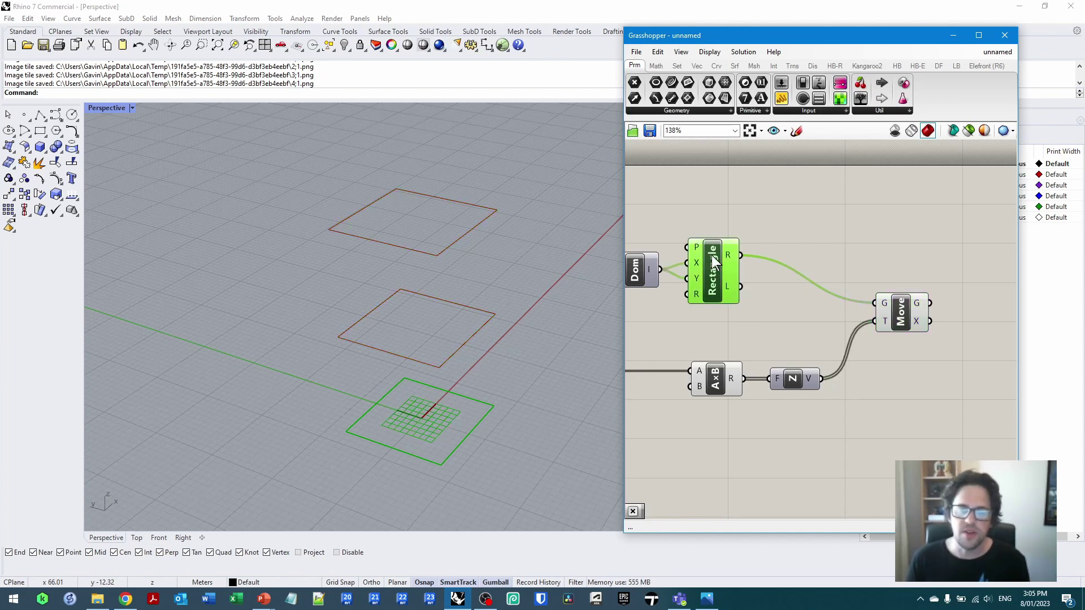
click(869, 238)
right_drag(869, 238, 732, 199)
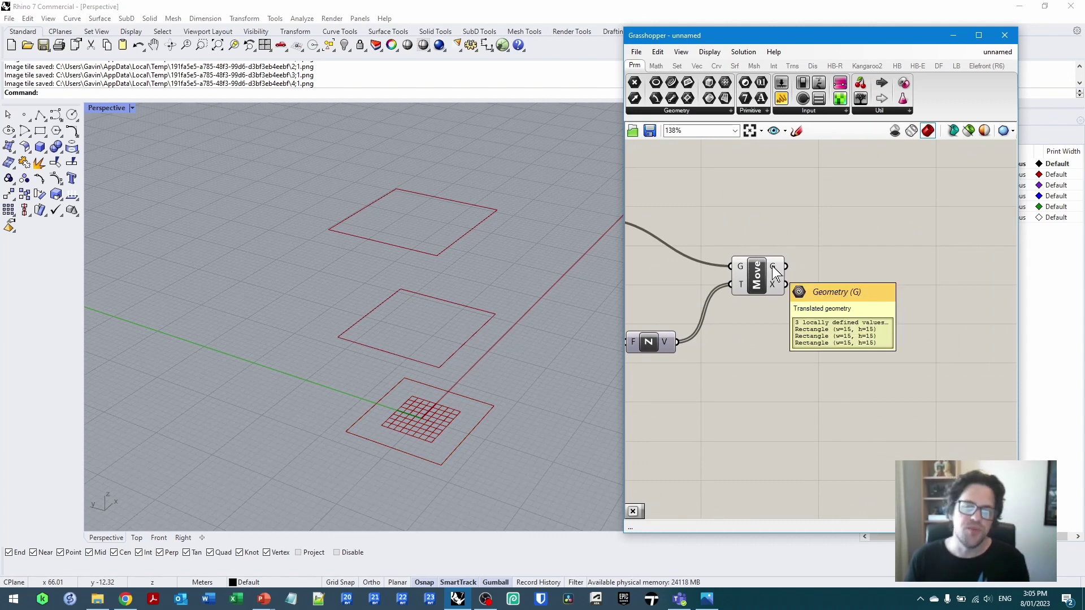
click(758, 270)
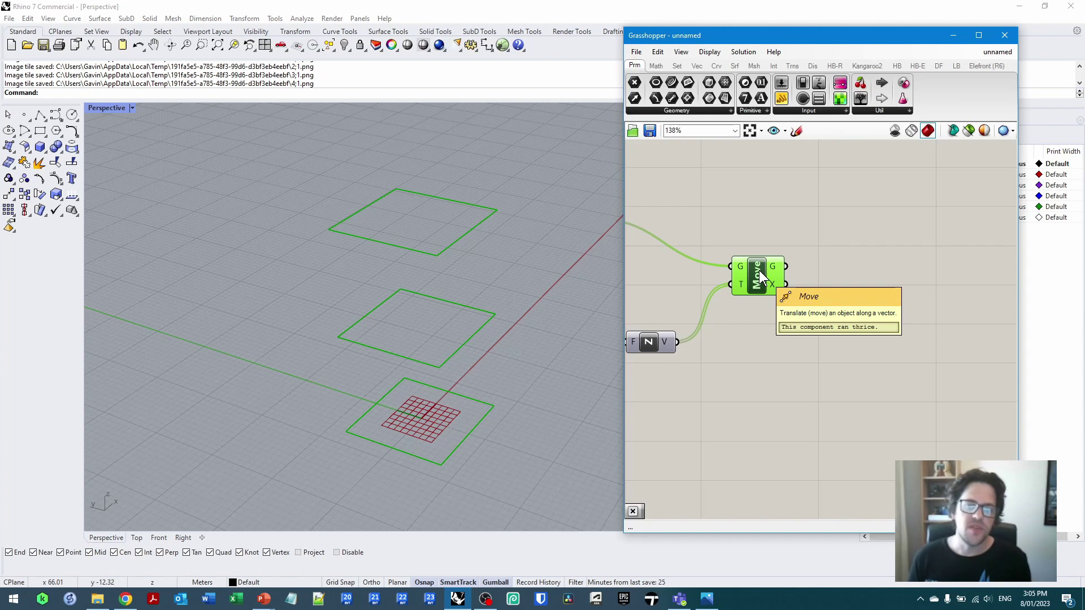
right_drag(758, 270, 827, 273)
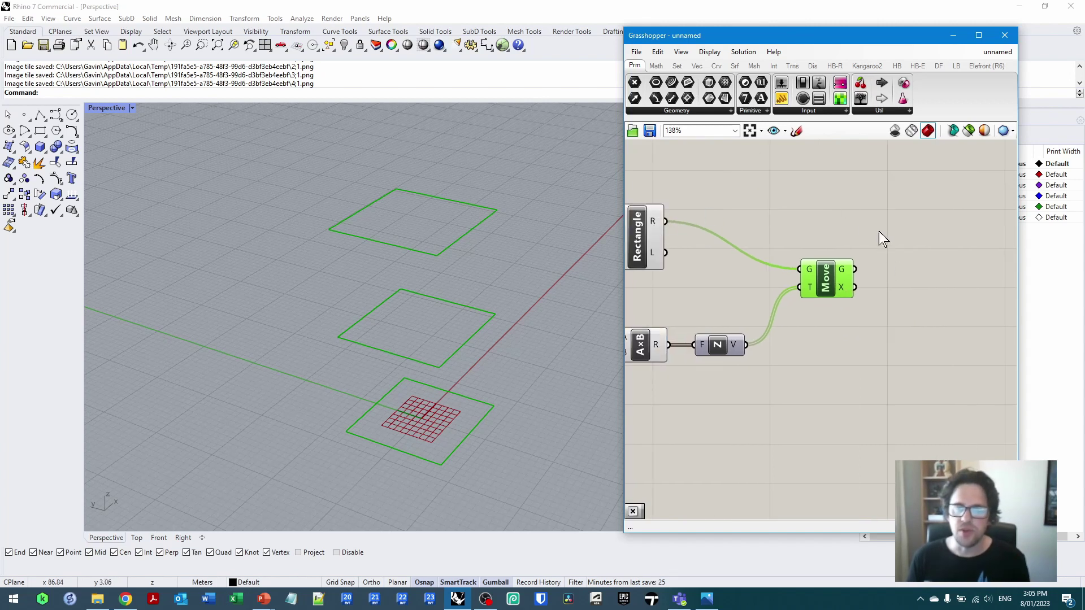
right_drag(627, 238, 723, 226)
click(746, 222)
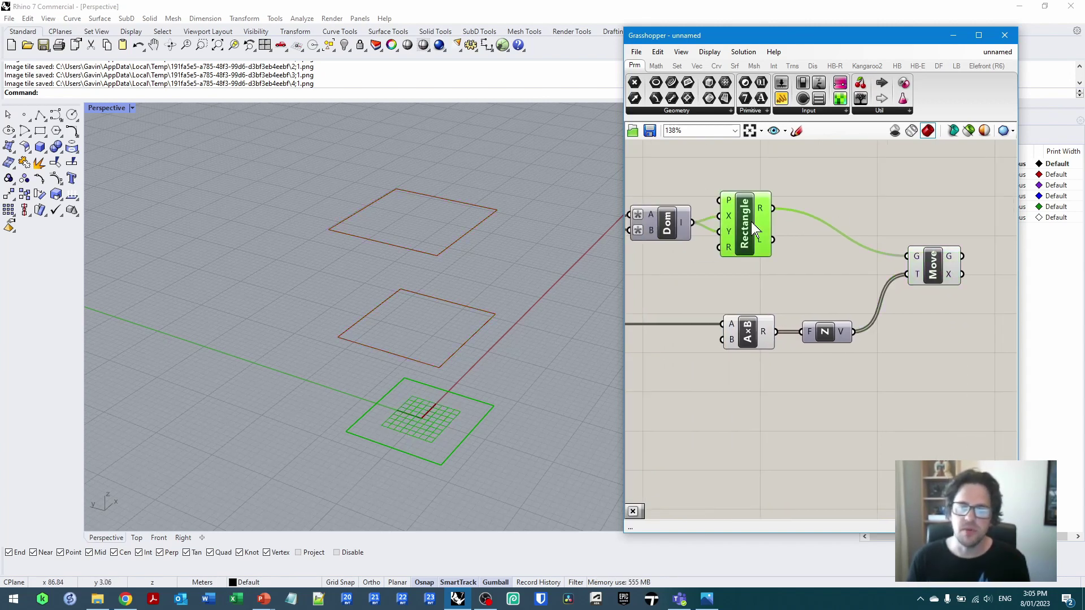
right_click(744, 215)
click(786, 236)
right_drag(834, 272, 726, 291)
click(802, 256)
mouse_move(803, 256)
right_down()
mouse_move(752, 248)
mouse_move(782, 255)
right_up()
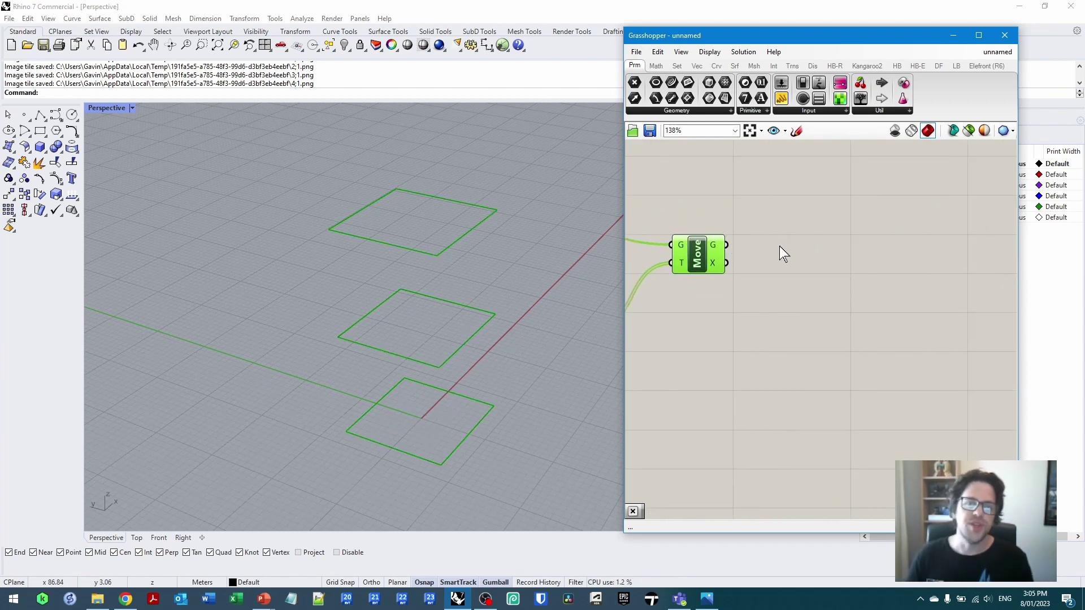
Step: Add a Rotate component fed by the moved rectangles
double_click(819, 249)
text(rotate)
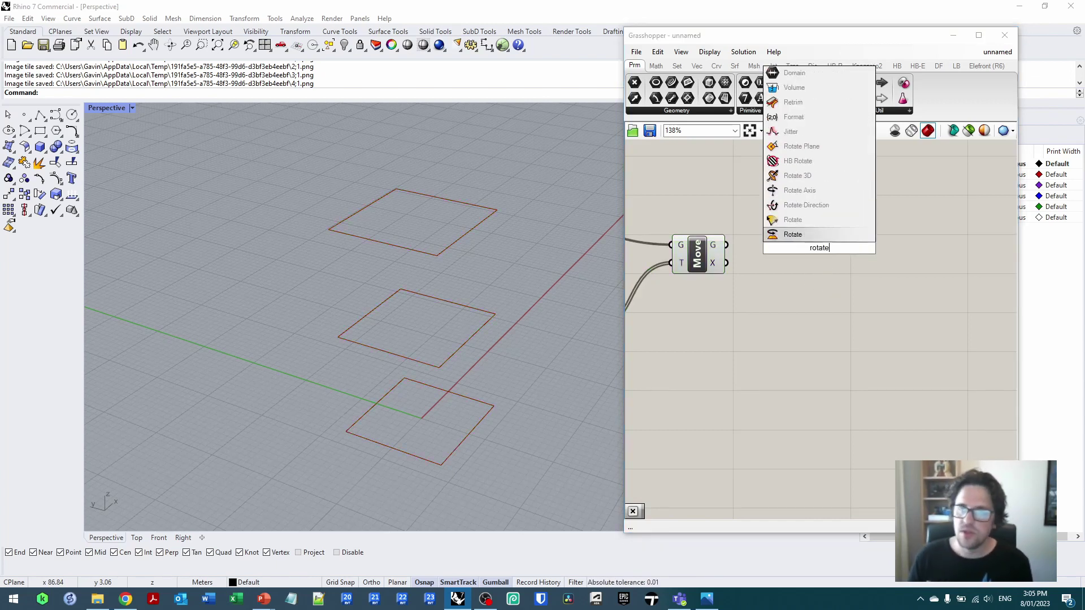
click(823, 236)
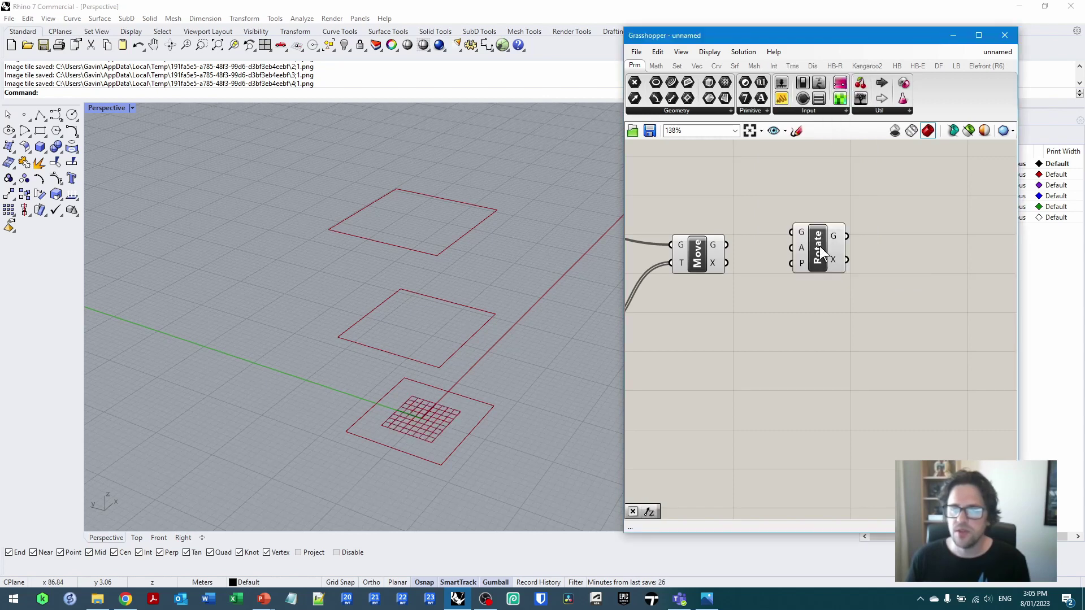
drag(735, 248, 870, 255)
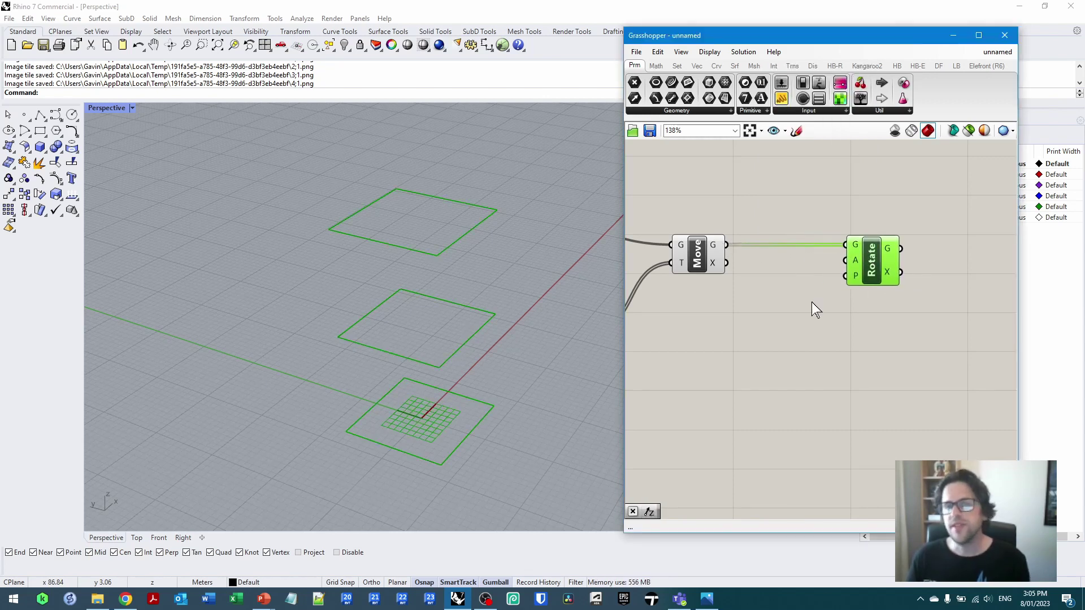
Step: Place a value panel and a 0<45<90 number slider set to 45
double_click(777, 321)
text(panel)
key(Return)
drag(793, 324, 904, 360)
drag(871, 257, 923, 257)
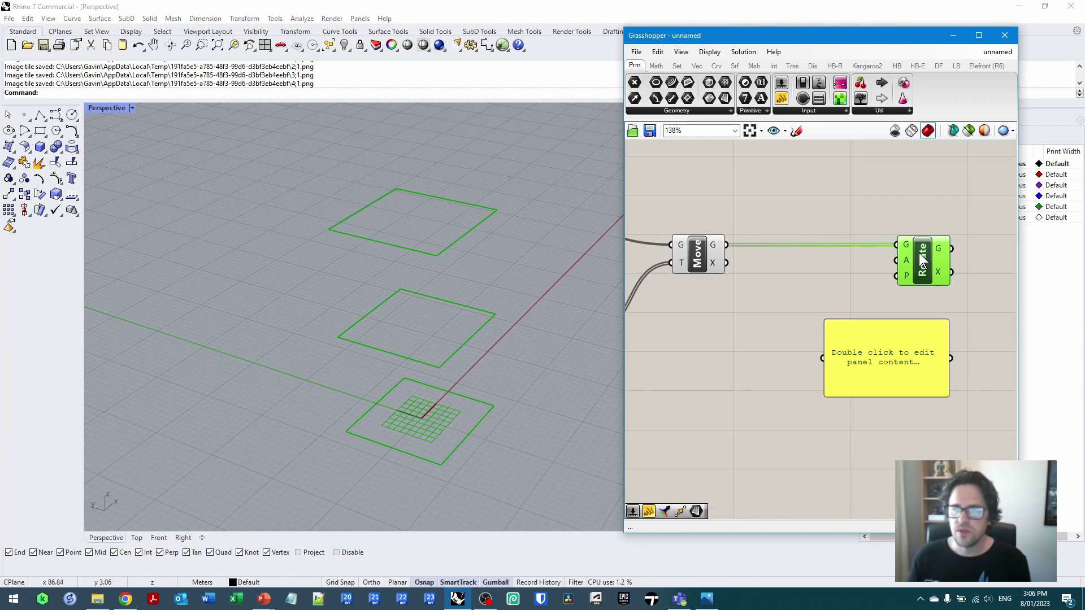
double_click(765, 329)
text(0<45<90)
key(Return)
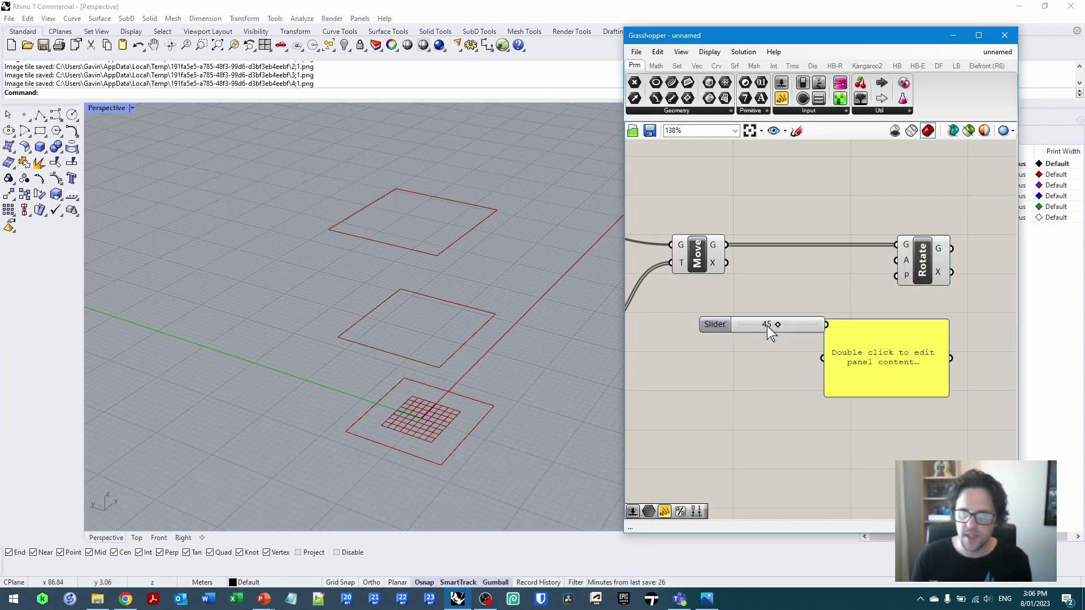
drag(762, 324, 728, 301)
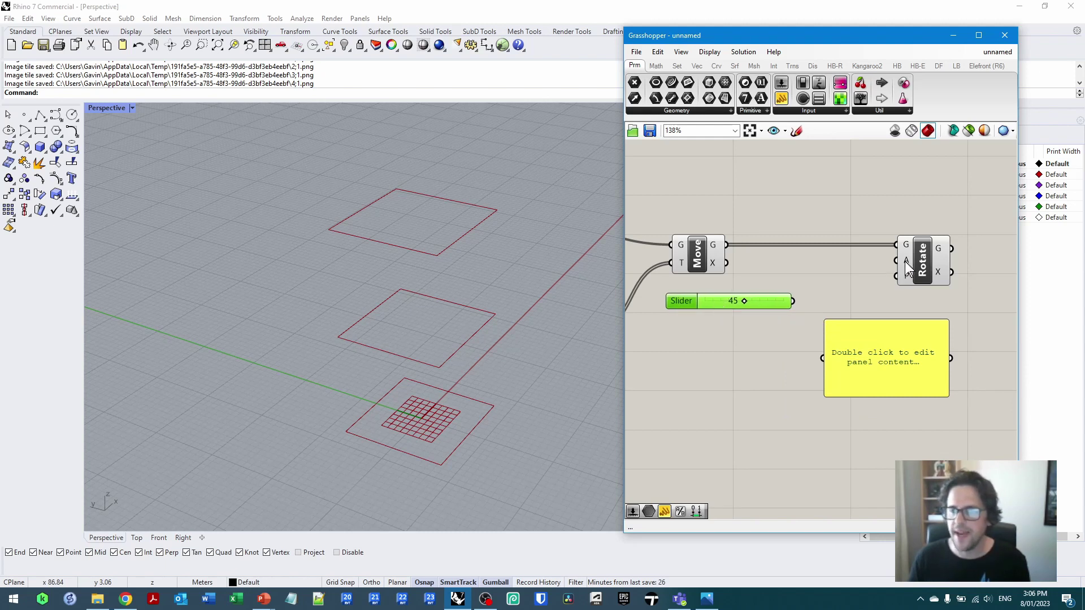
Step: Set Rotate's angle input to Degrees
right_click(904, 263)
click(957, 351)
right_drag(904, 294, 864, 292)
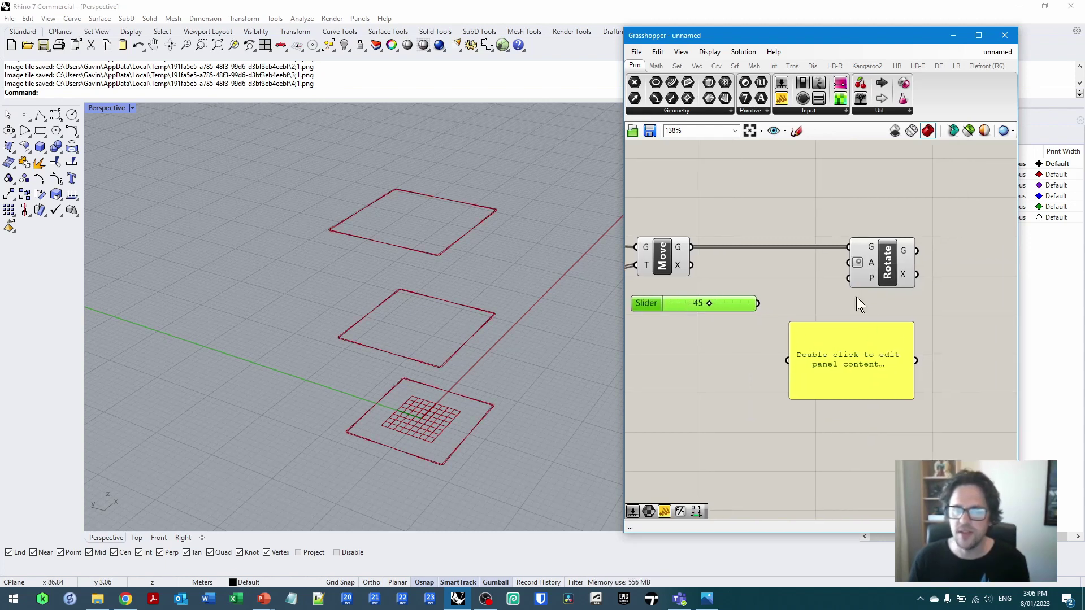
drag(876, 265, 928, 266)
click(840, 302)
Step: Fill the panel with the factors 0, 0.5 and 1 as a list
drag(856, 362, 797, 373)
right_click(797, 373)
click(798, 358)
right_click(796, 360)
click(799, 370)
double_click(798, 371)
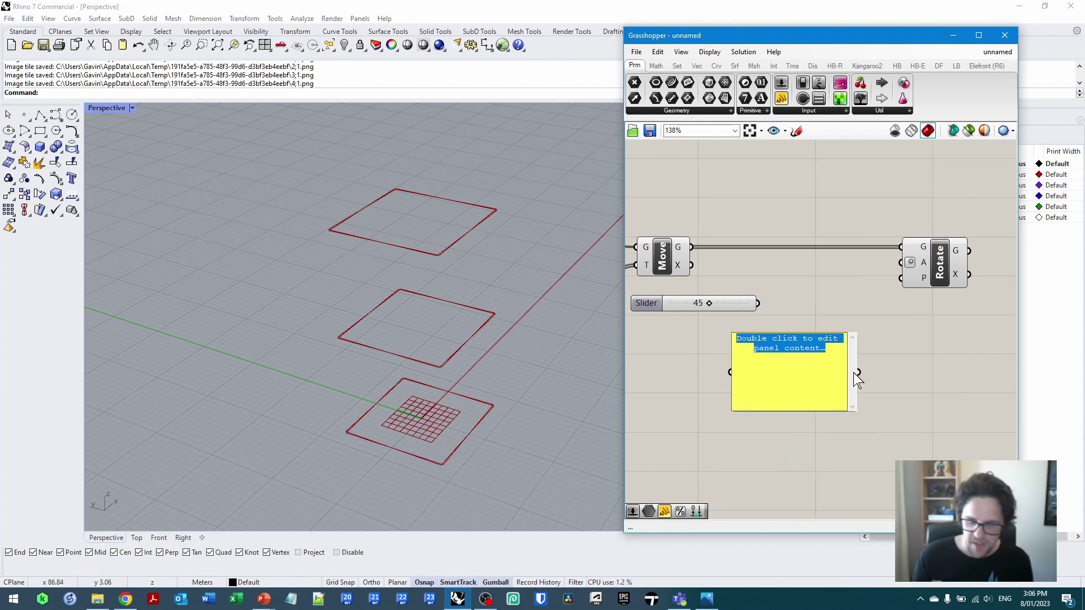
text(0)
key(Return)
text(0.5)
key(Return)
text(1)
click(860, 350)
Step: Add a Multiplication component with the 45 slider wired into its A input
double_click(887, 333)
text(multiplication)
key(Return)
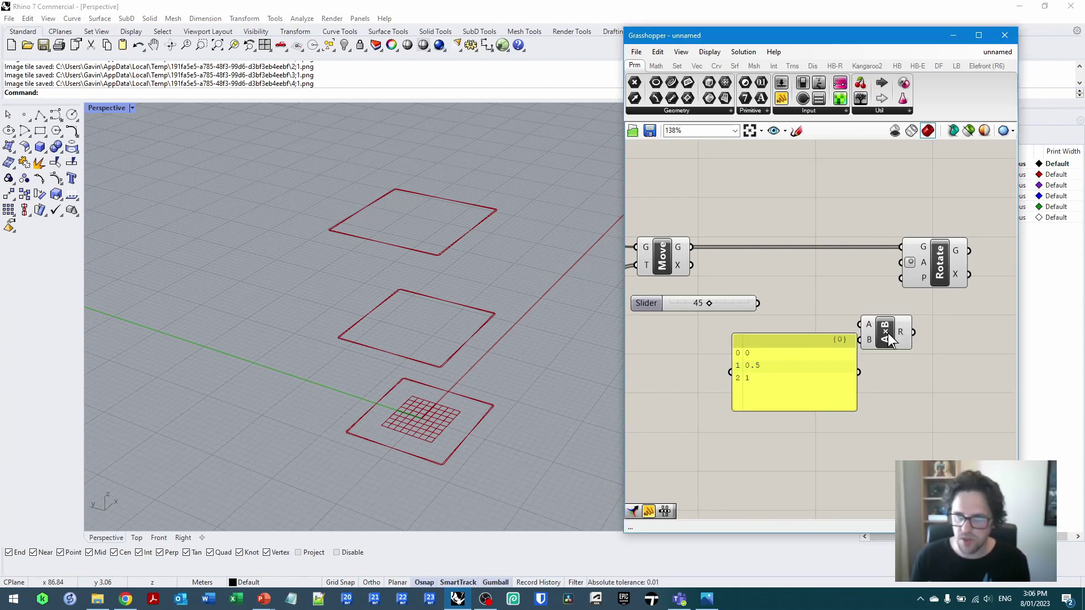
drag(781, 367, 688, 359)
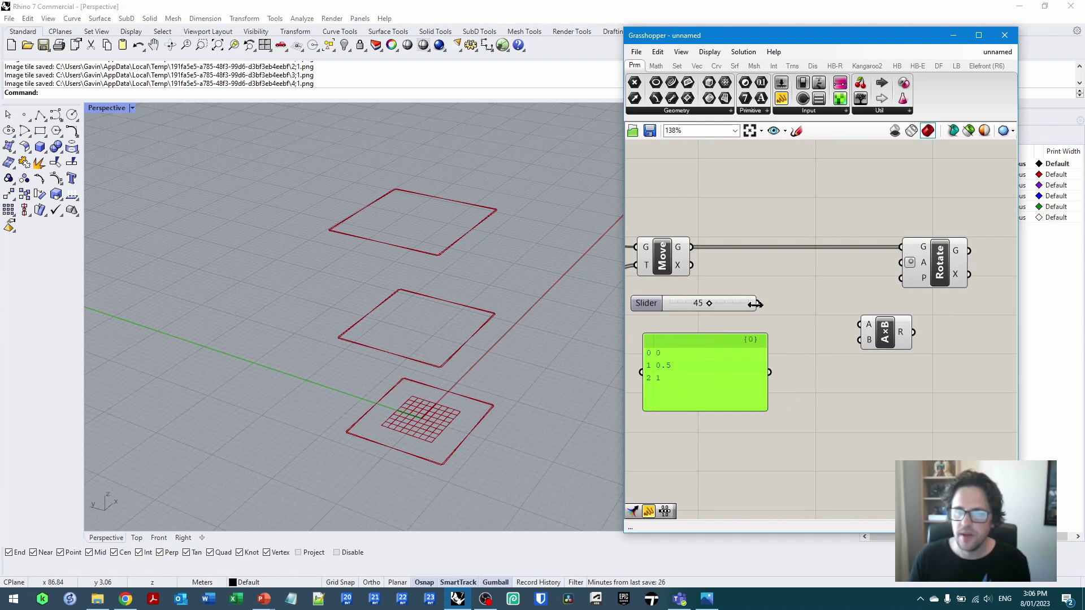
drag(758, 304, 775, 383)
drag(904, 338, 860, 335)
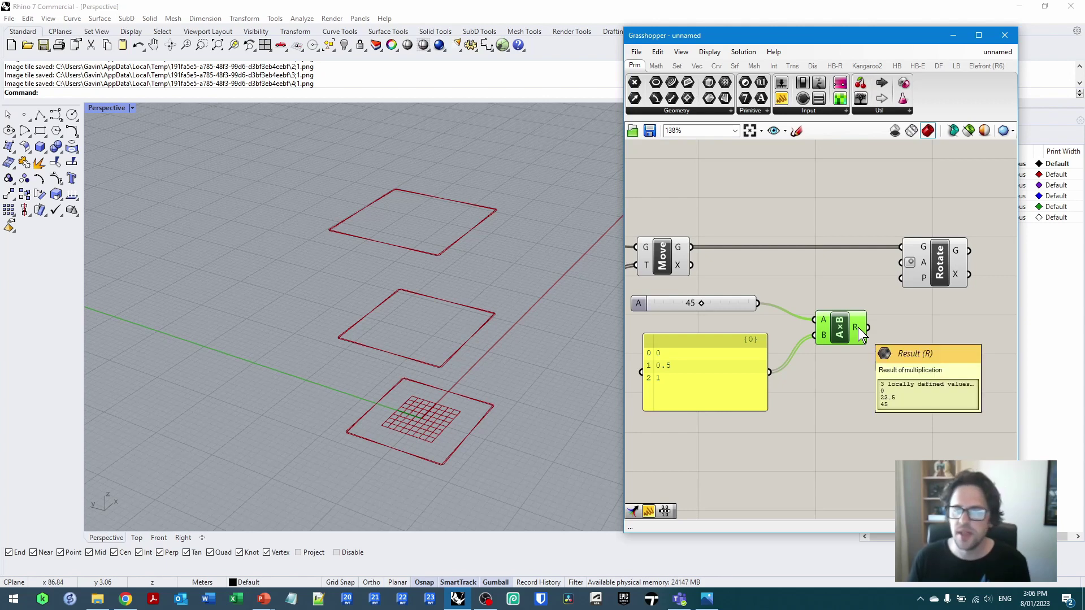
Step: Wire the products into Rotate's angle and internalise the 0, 0.5, 1 factors in input B
click(867, 277)
right_drag(926, 259, 880, 262)
drag(880, 262, 904, 263)
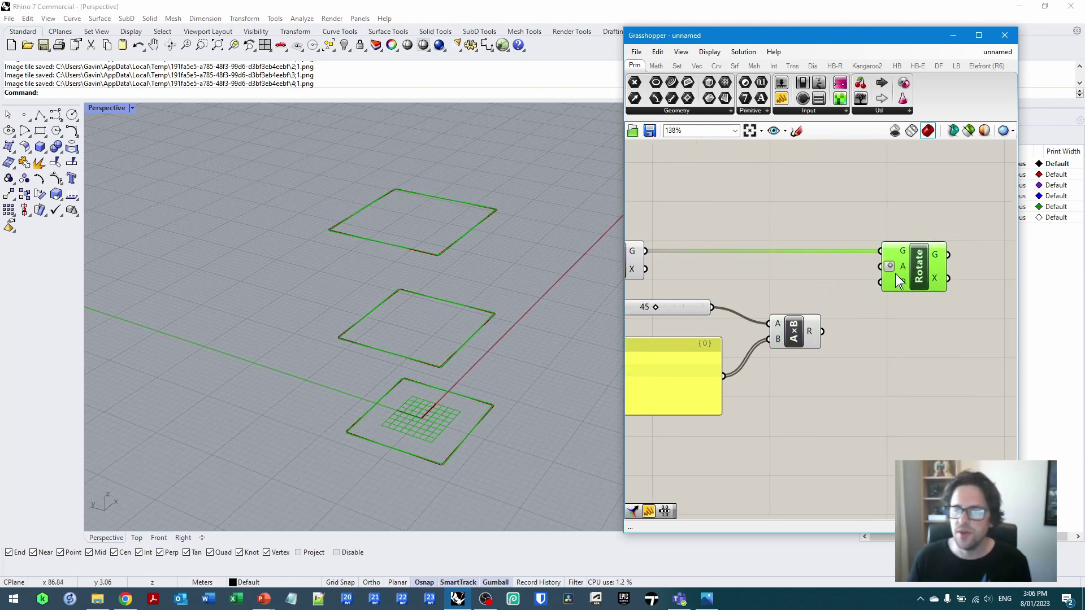
drag(829, 334, 880, 266)
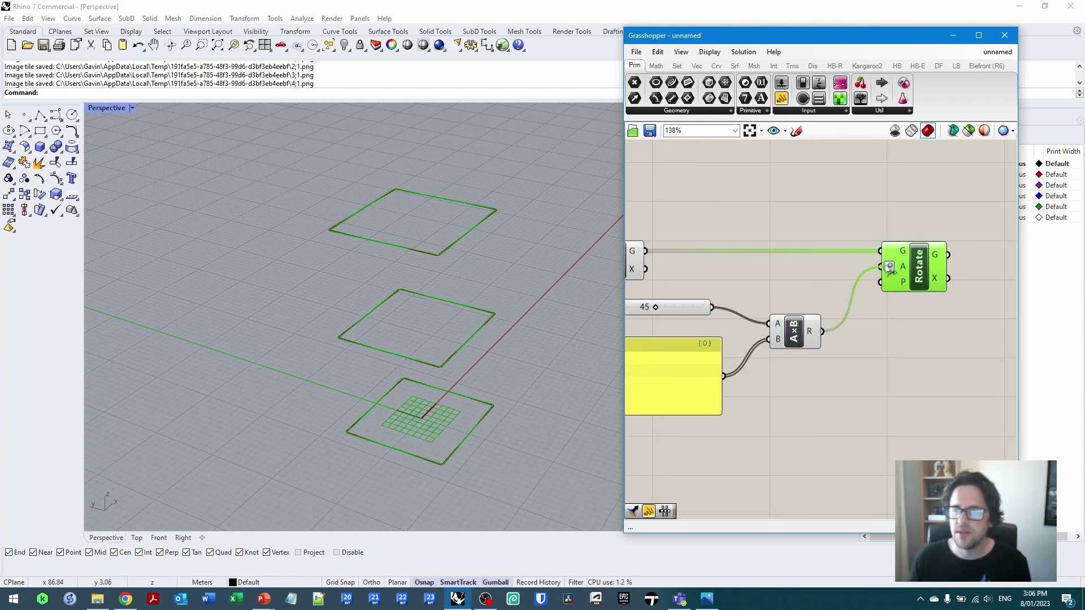
right_click(777, 339)
click(820, 519)
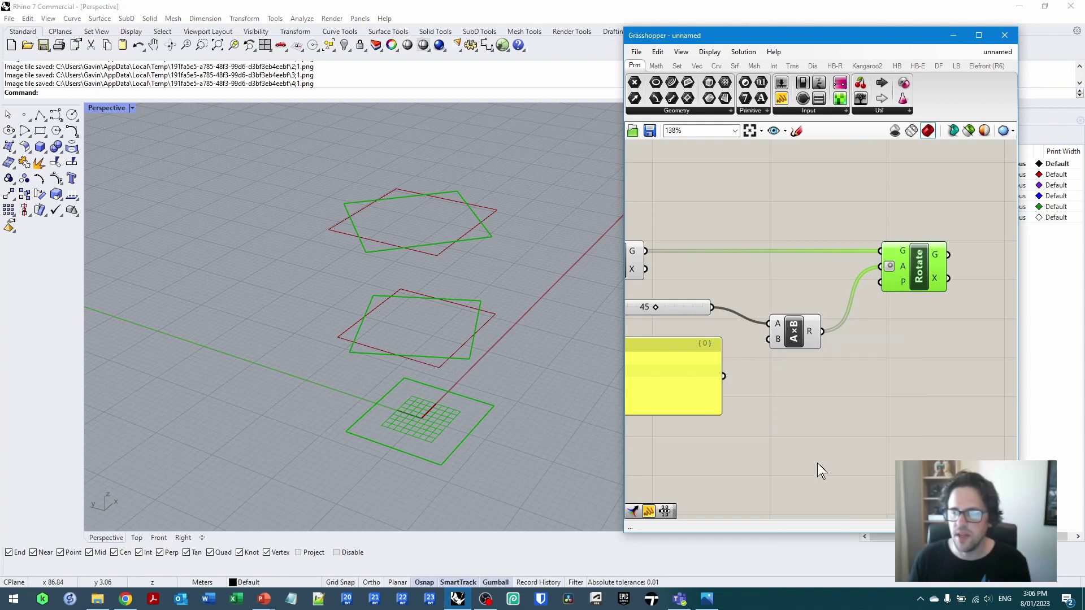
Step: Delete the value panel and rename the slider to Angle
right_drag(681, 377, 801, 369)
click(802, 368)
key(Delete)
right_click(725, 298)
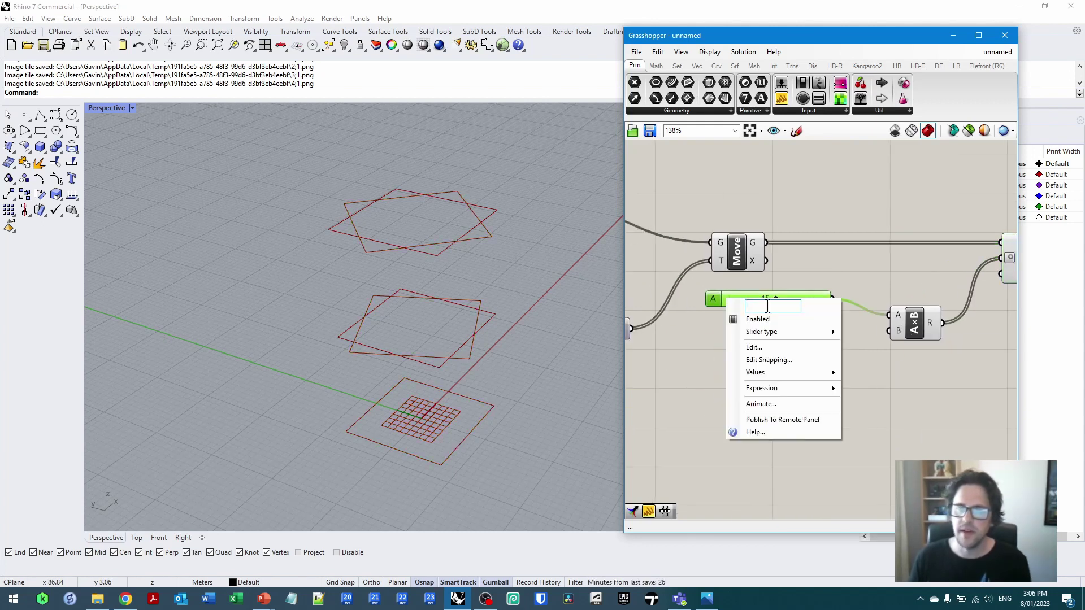
text(Angle)
key(Return)
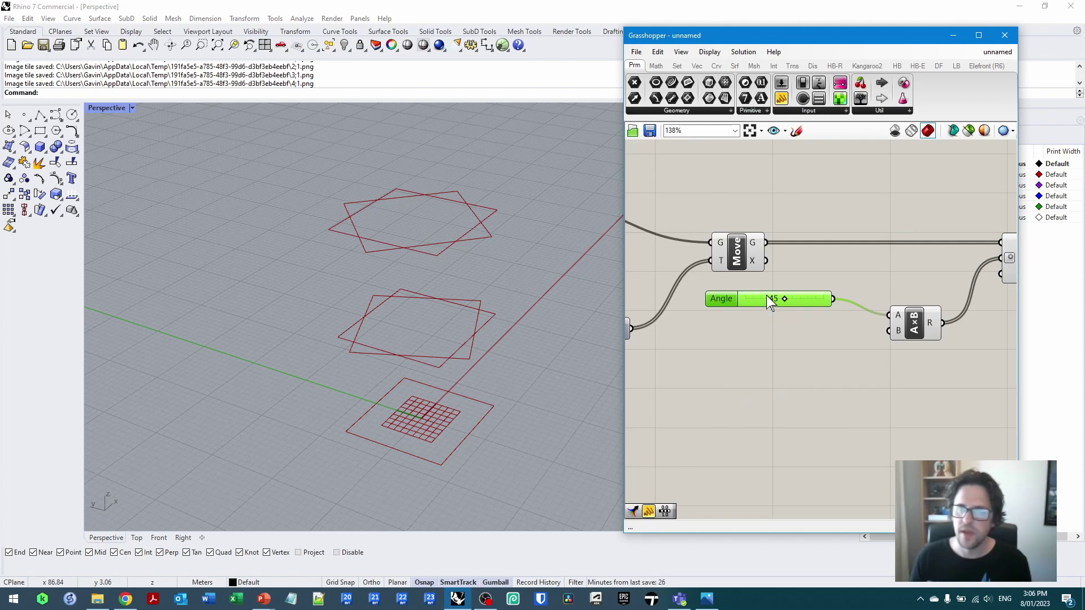
Step: Hide the Move component's preview so only rotated rectangles show
click(822, 275)
right_drag(822, 276, 768, 282)
click(682, 257)
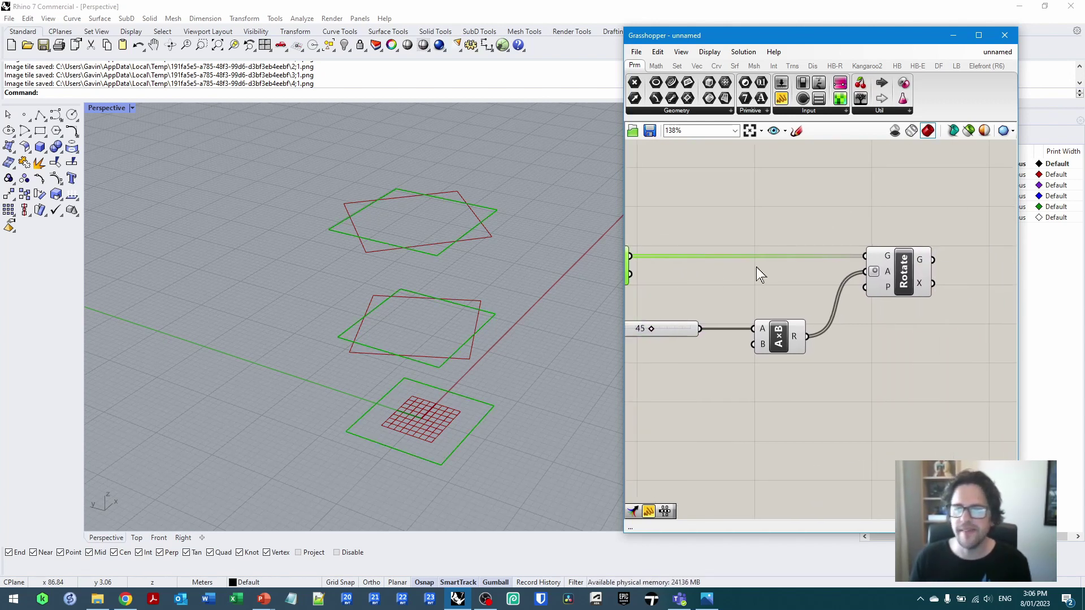
right_drag(974, 256, 893, 263)
click(916, 278)
right_drag(537, 294, 565, 282)
right_drag(709, 262, 785, 262)
click(679, 261)
right_click(701, 254)
click(717, 276)
right_drag(861, 283, 838, 288)
Step: Adjust the Angle, test floor height back to 30, and set Width/Depth to 14
mouse_move(703, 329)
mouse_down()
mouse_move(723, 328)
mouse_move(681, 329)
mouse_move(697, 328)
mouse_up()
scroll(812, 325, down, 2)
scroll(846, 334, up, 3)
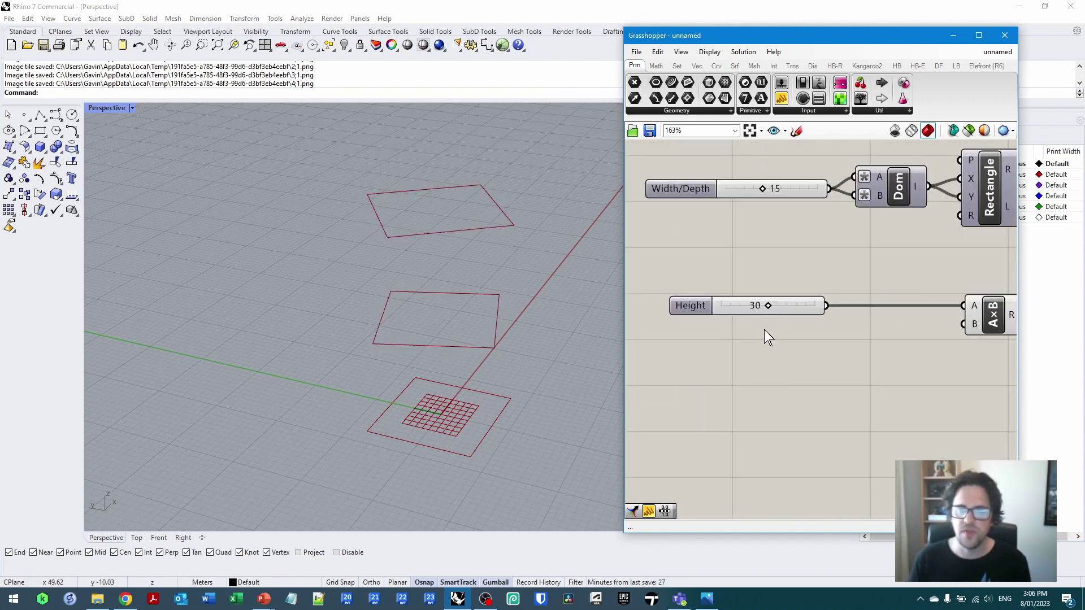
mouse_move(767, 310)
mouse_down()
mouse_move(741, 310)
mouse_move(767, 309)
mouse_up()
mouse_move(764, 194)
mouse_down()
mouse_move(788, 192)
mouse_move(745, 193)
mouse_move(762, 201)
mouse_up()
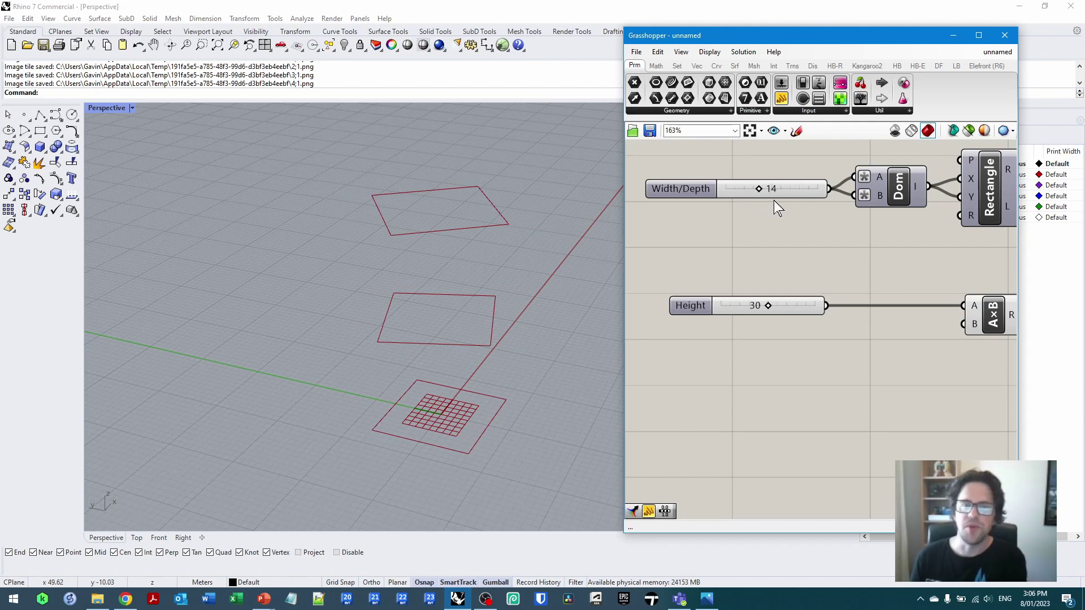
scroll(788, 285, down, 5)
Step: Add a Loft component fed by the rotated rectangles
right_drag(898, 281, 786, 306)
right_drag(972, 300, 781, 296)
scroll(826, 290, up, 4)
double_click(858, 251)
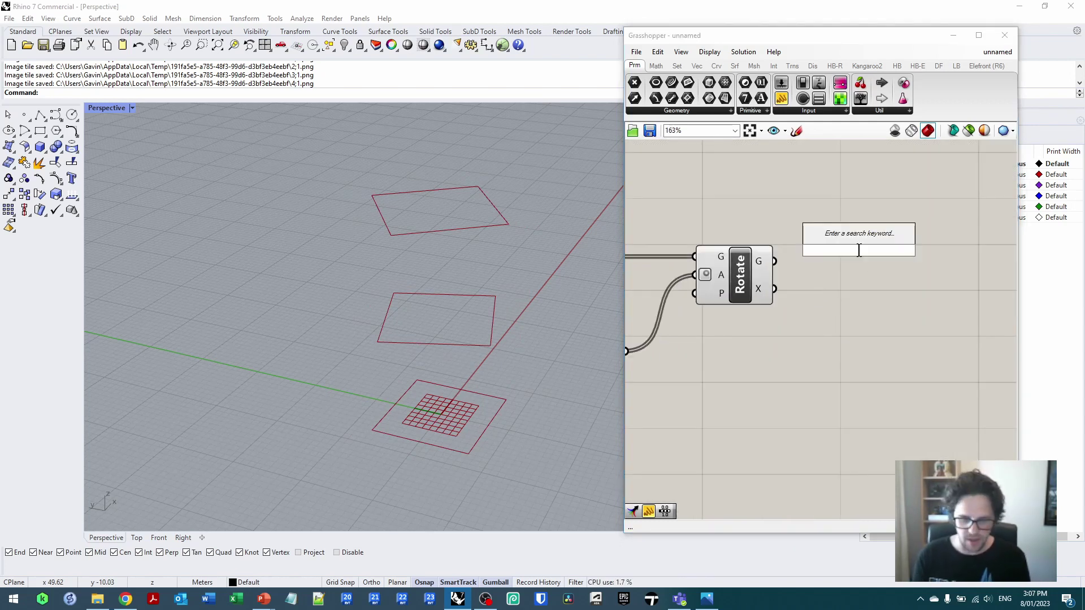
text(loft)
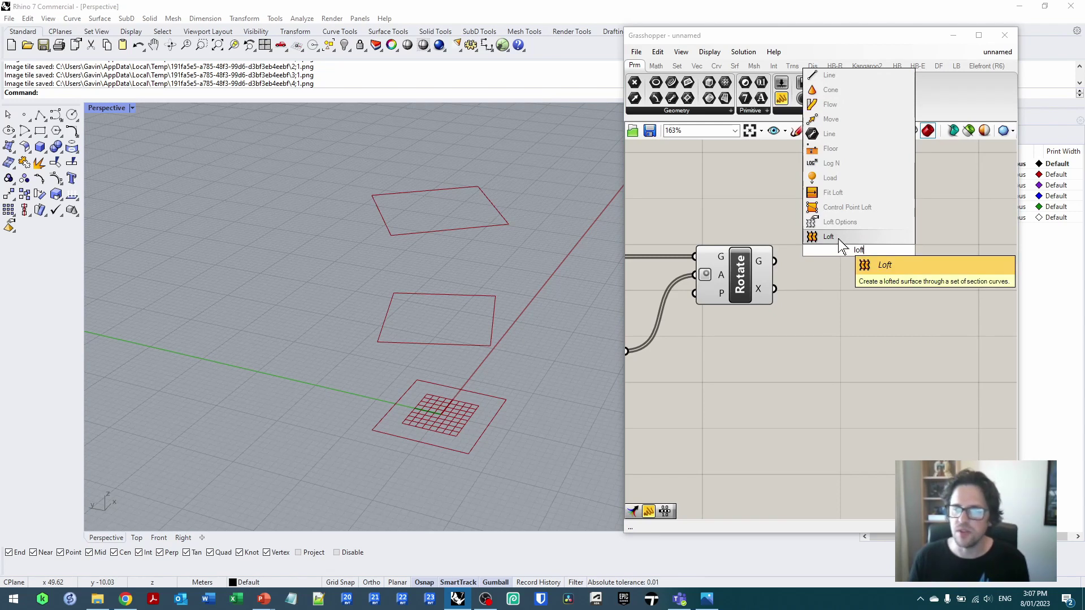
click(839, 239)
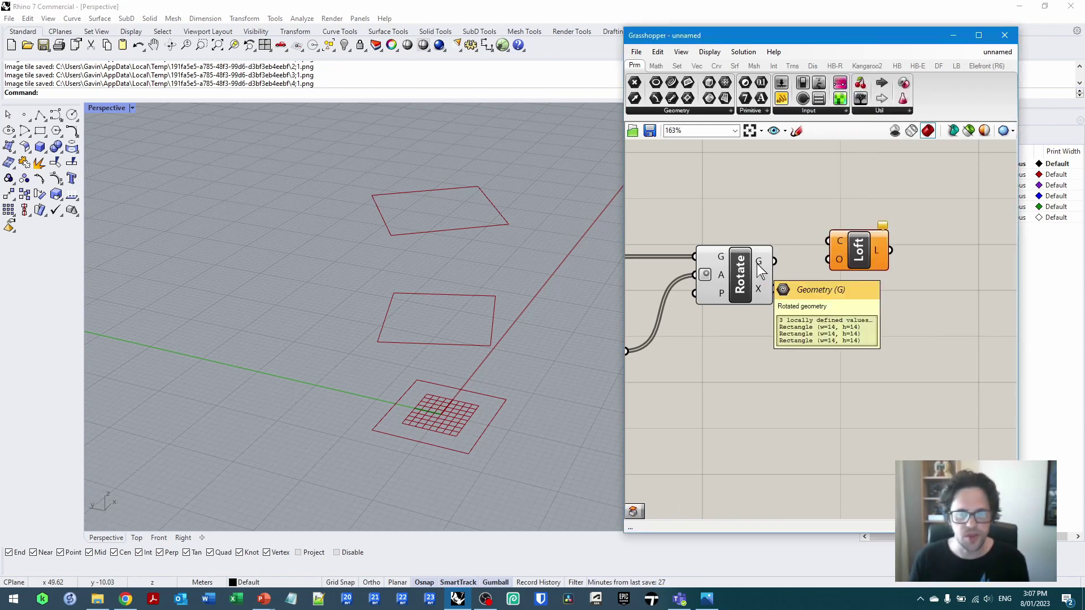
drag(774, 261, 869, 258)
mouse_move(497, 237)
right_down()
mouse_move(493, 334)
mouse_move(498, 238)
right_up()
Step: Add Cap Holes fed by the lofted surface to close it into a solid
double_click(953, 219)
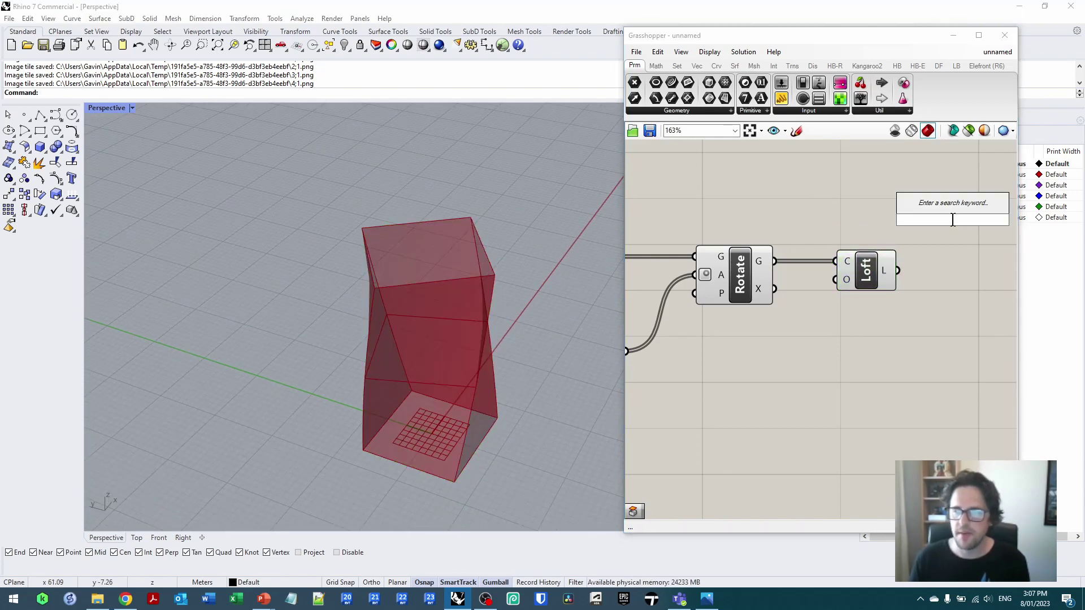
text(cap)
click(951, 205)
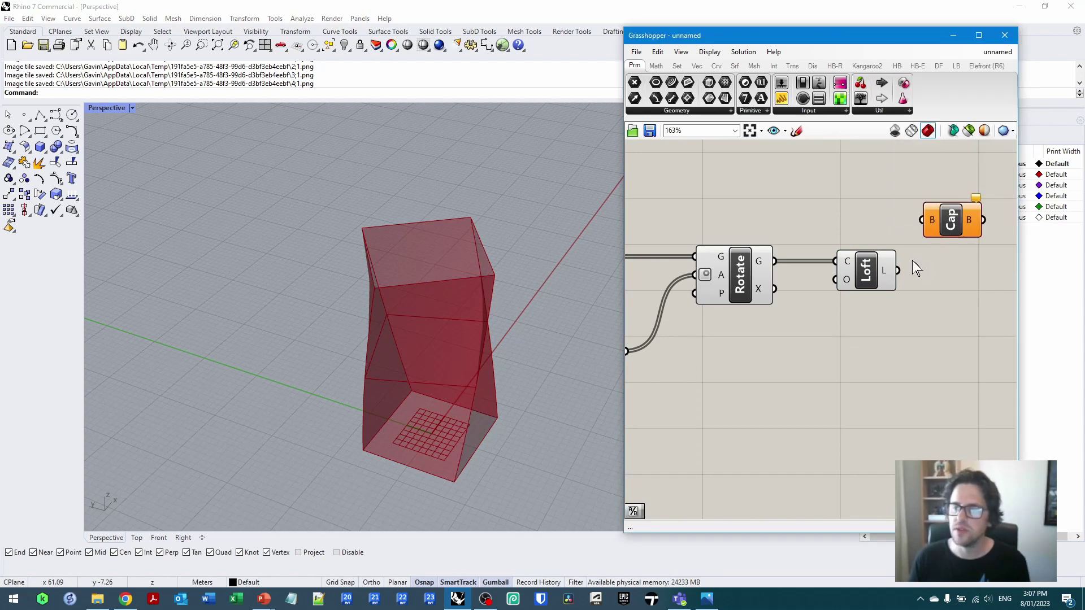
drag(898, 270, 952, 269)
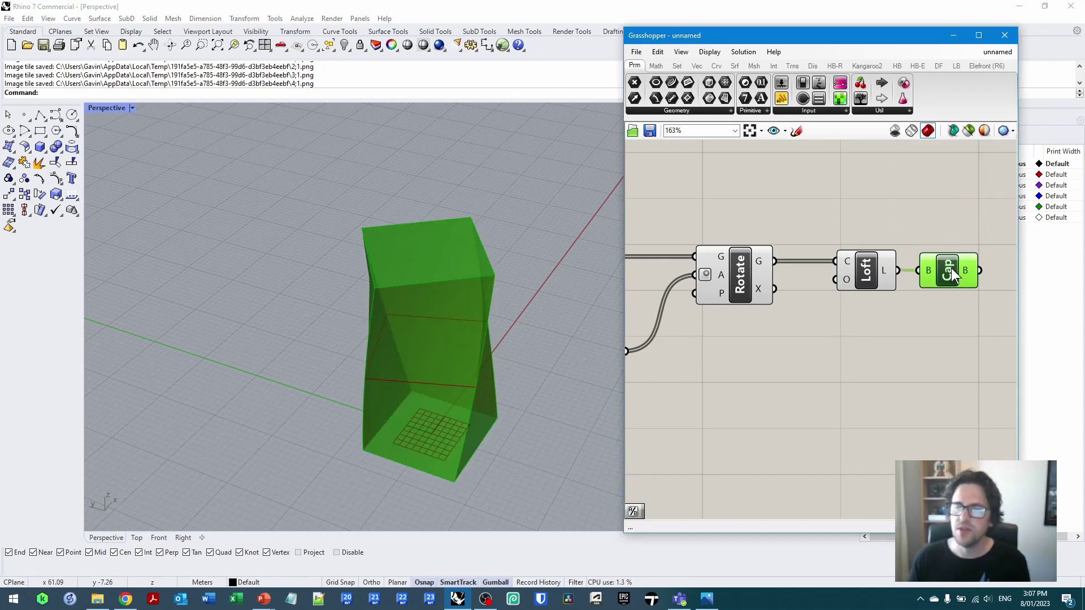
Step: Hide the Loft and Rotate previews so only the capped tower shows
click(872, 276)
right_click(865, 266)
click(892, 286)
click(731, 268)
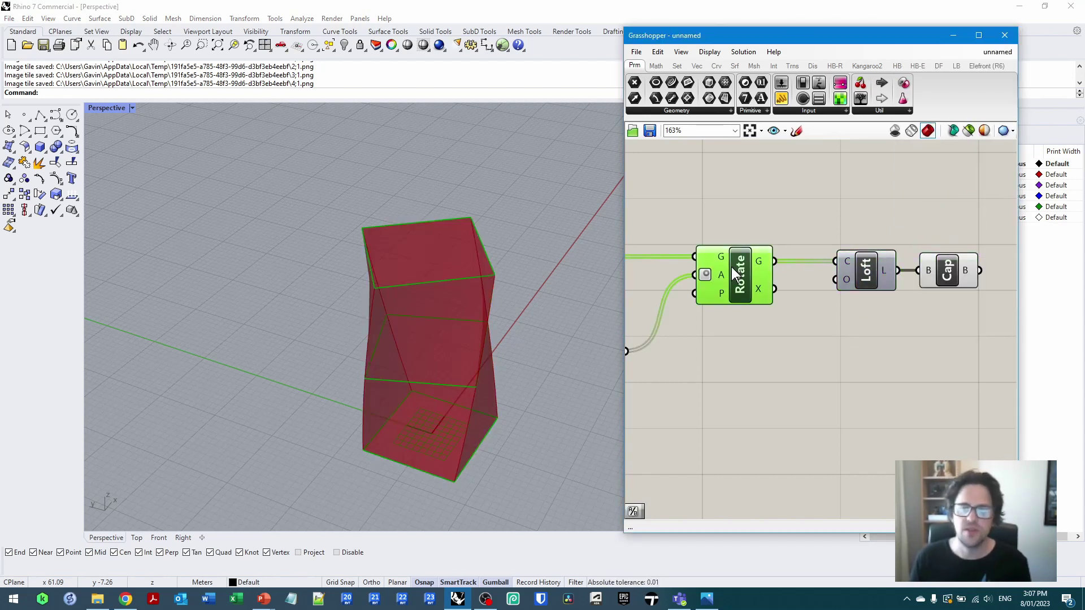
right_click(731, 267)
click(752, 286)
right_drag(961, 310, 840, 308)
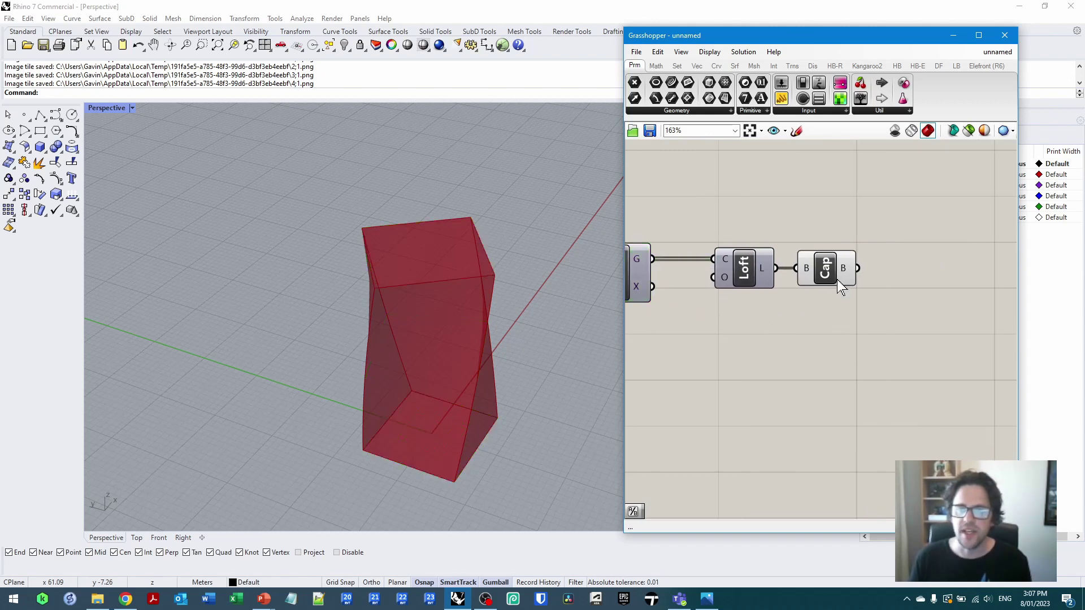
drag(854, 291, 672, 233)
drag(744, 268, 722, 268)
click(773, 214)
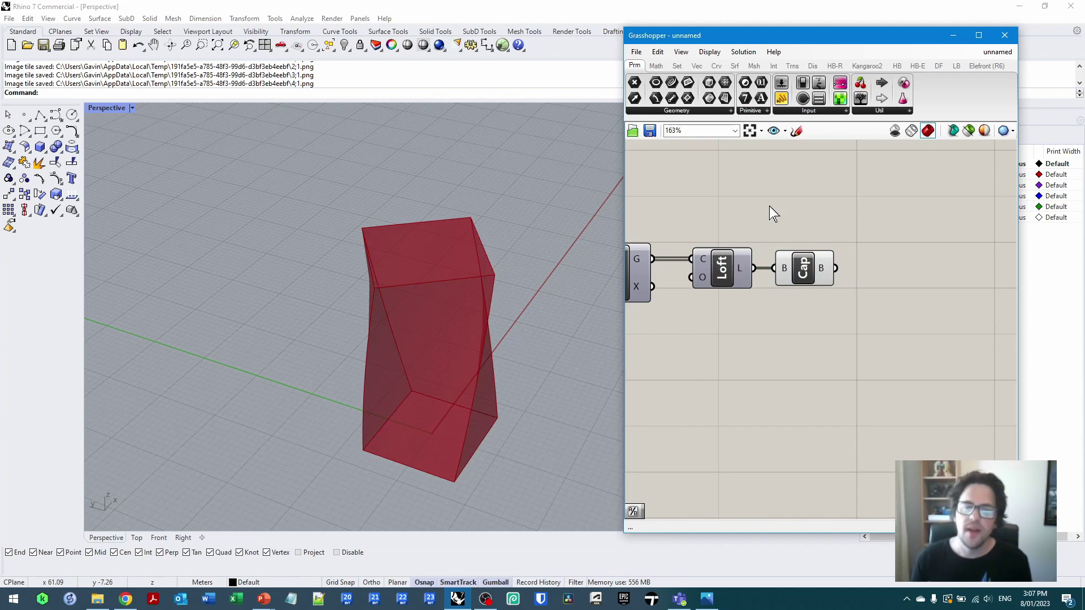
Step: Add a Contour component with the capped solid as its shape
double_click(822, 228)
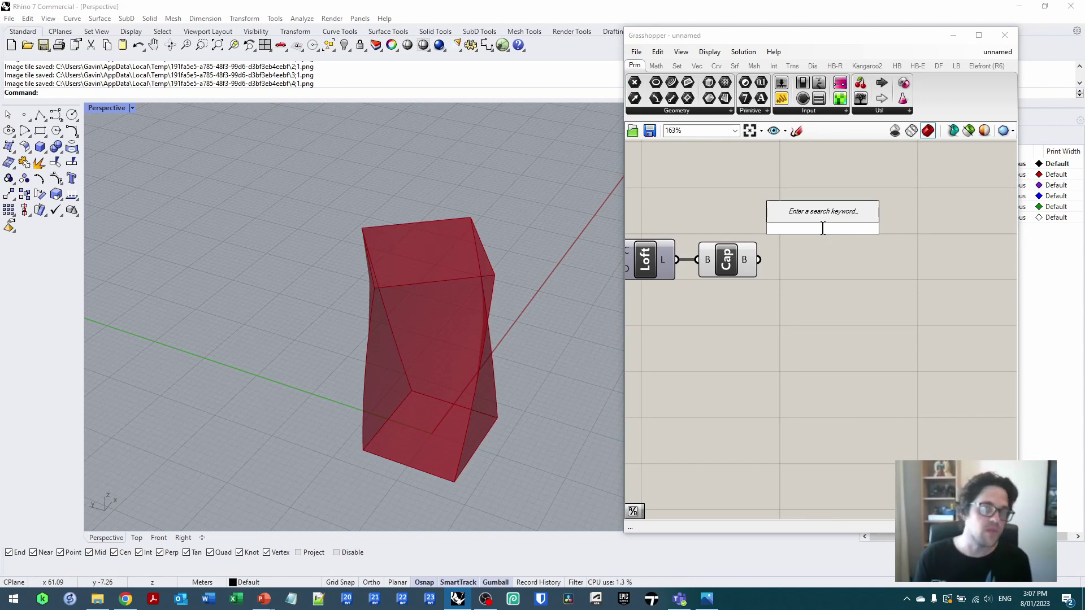
text(contour)
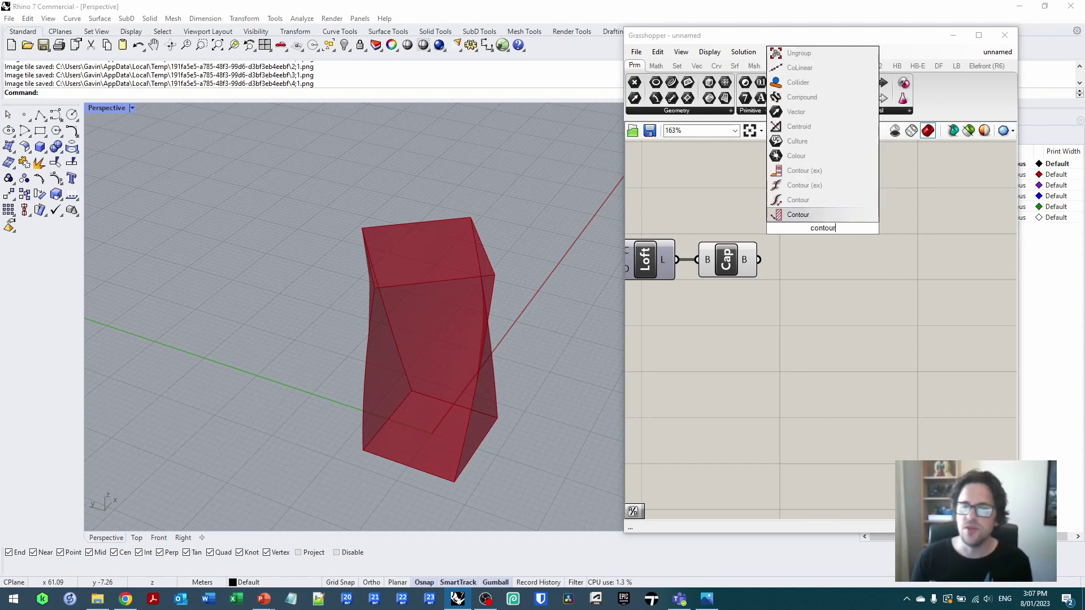
click(811, 213)
drag(828, 239, 901, 293)
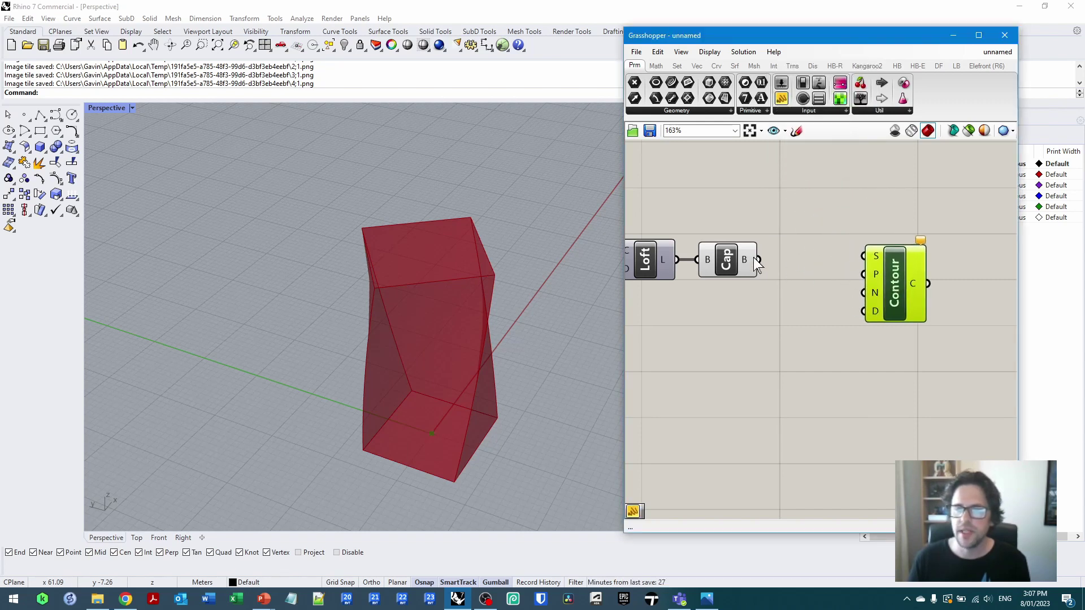
drag(760, 262, 896, 271)
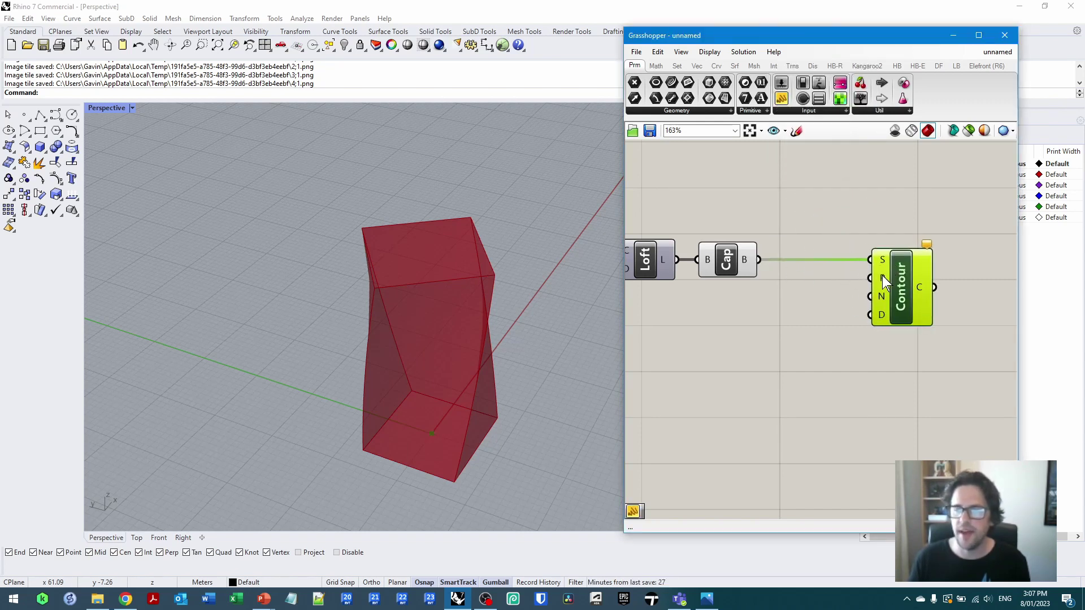
Step: Set contour spacing from a 3.0<3.5<4 Distance slider, testing values between about 3.1 and 3.9
mouse_move(883, 284)
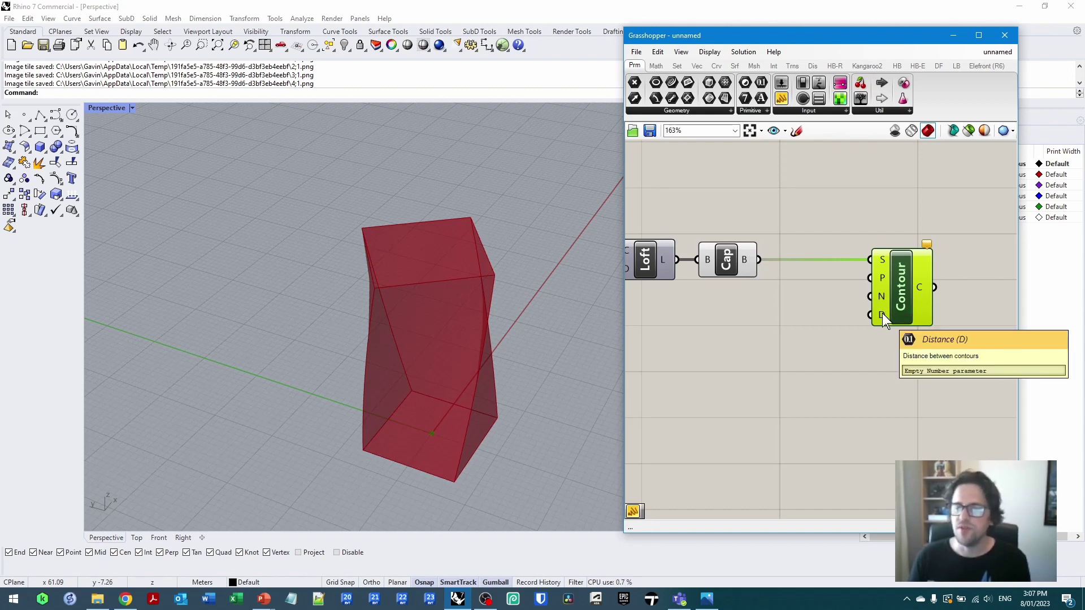
double_click(789, 321)
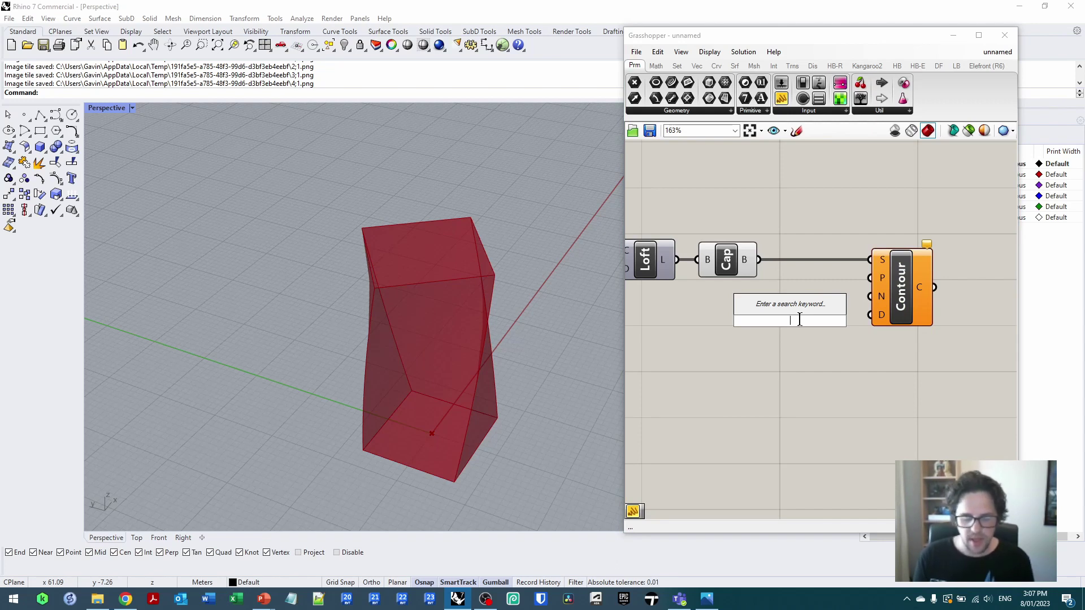
text(3.)
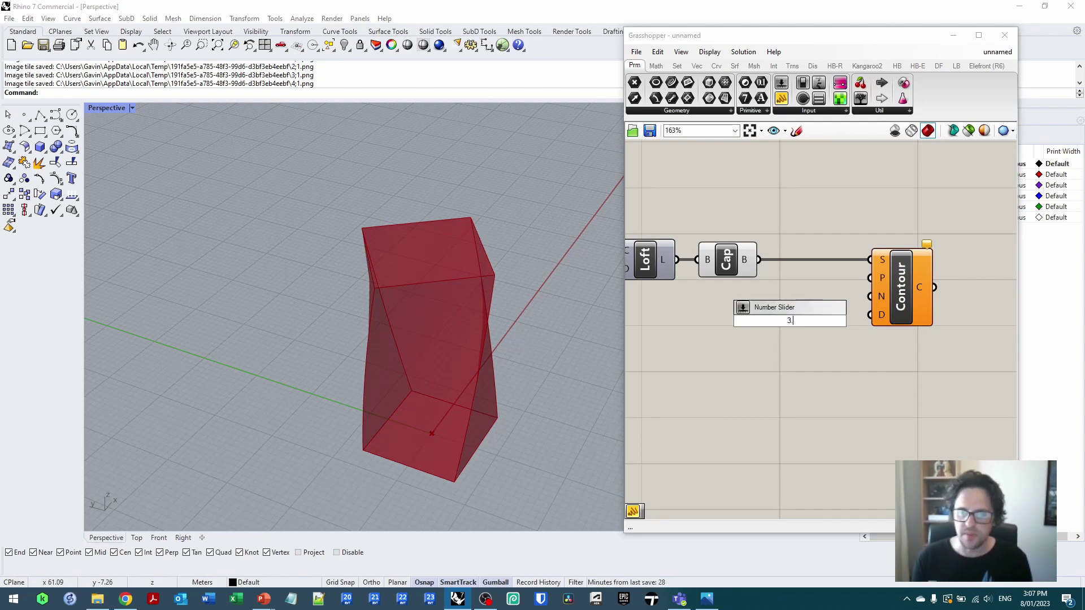
text(0<3.5<4)
key(Return)
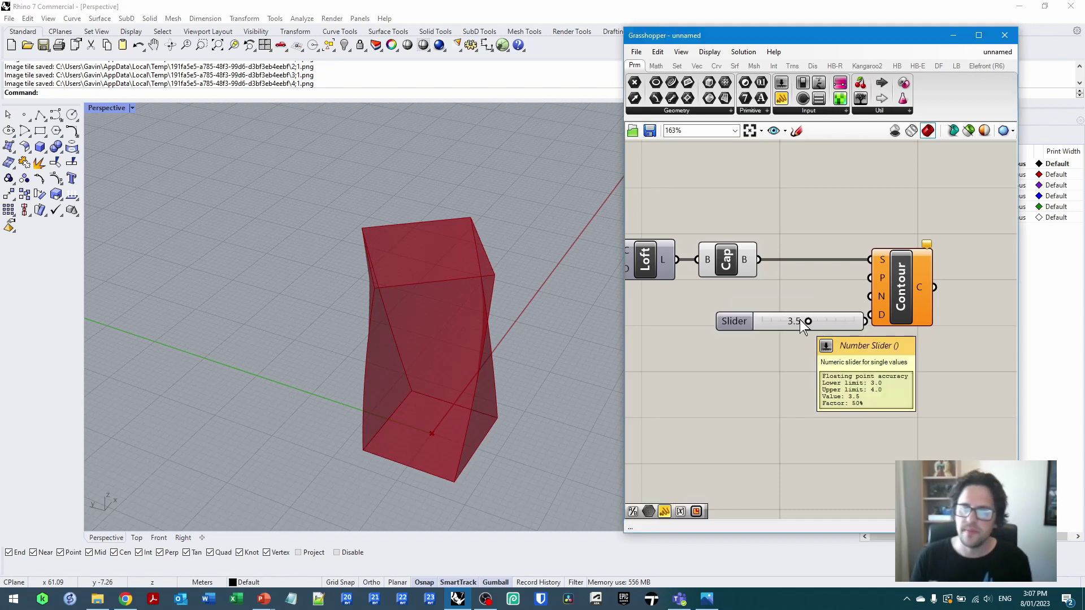
click(799, 320)
drag(822, 316, 871, 315)
click(698, 341)
mouse_move(778, 316)
mouse_down()
mouse_move(742, 316)
mouse_move(815, 314)
mouse_move(732, 316)
mouse_move(802, 316)
mouse_move(738, 319)
mouse_move(767, 318)
mouse_move(740, 329)
mouse_move(778, 334)
mouse_up()
Step: Flatten Contour's C output and wire it into a new Srf parameter to make nine floor surfaces
right_drag(819, 333, 732, 343)
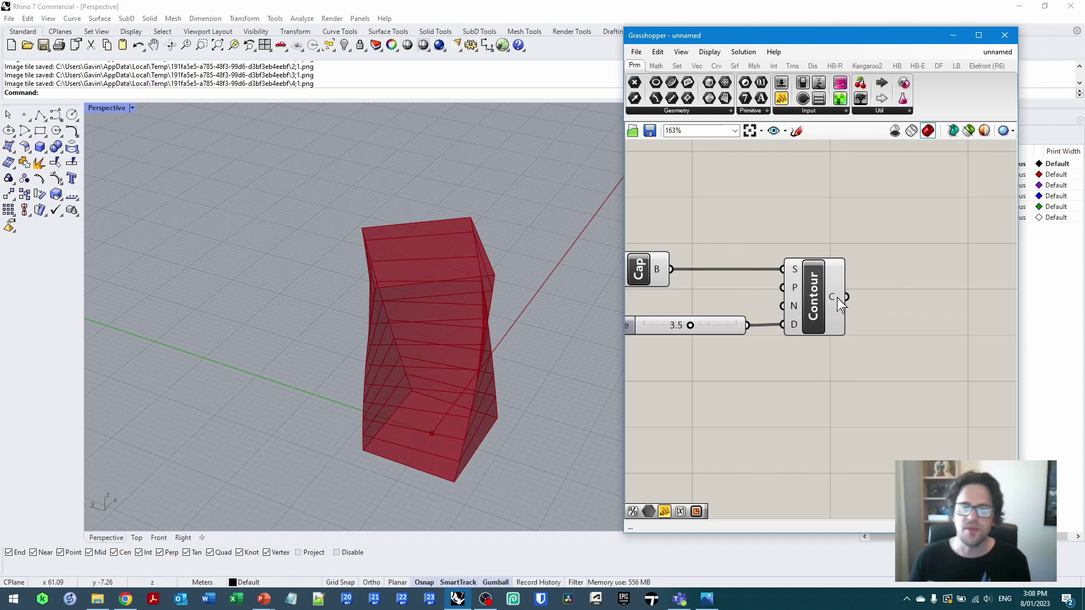
mouse_move(836, 297)
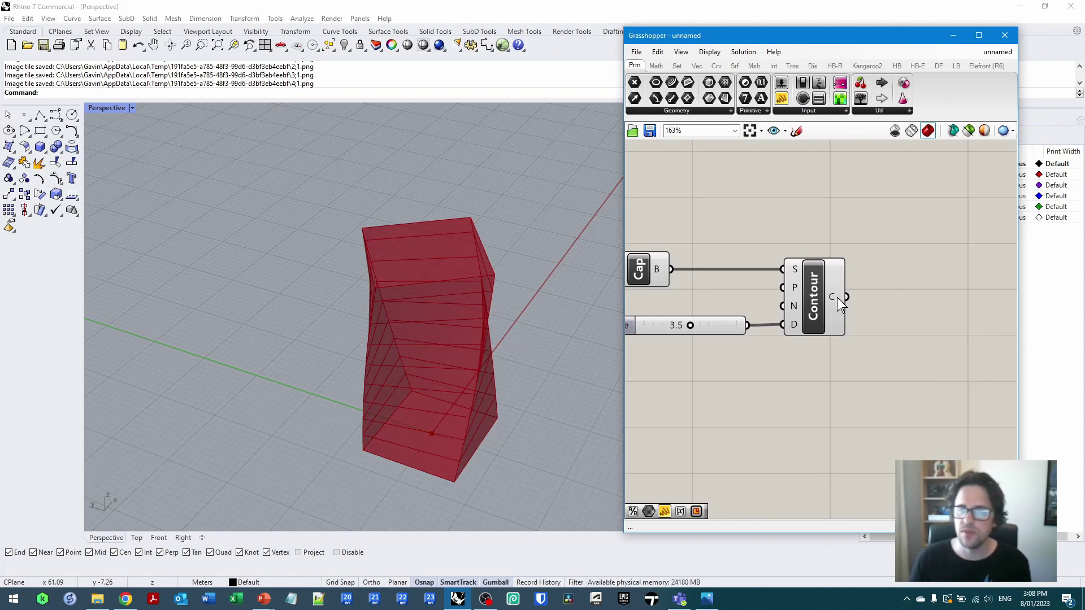
right_click(836, 297)
click(893, 342)
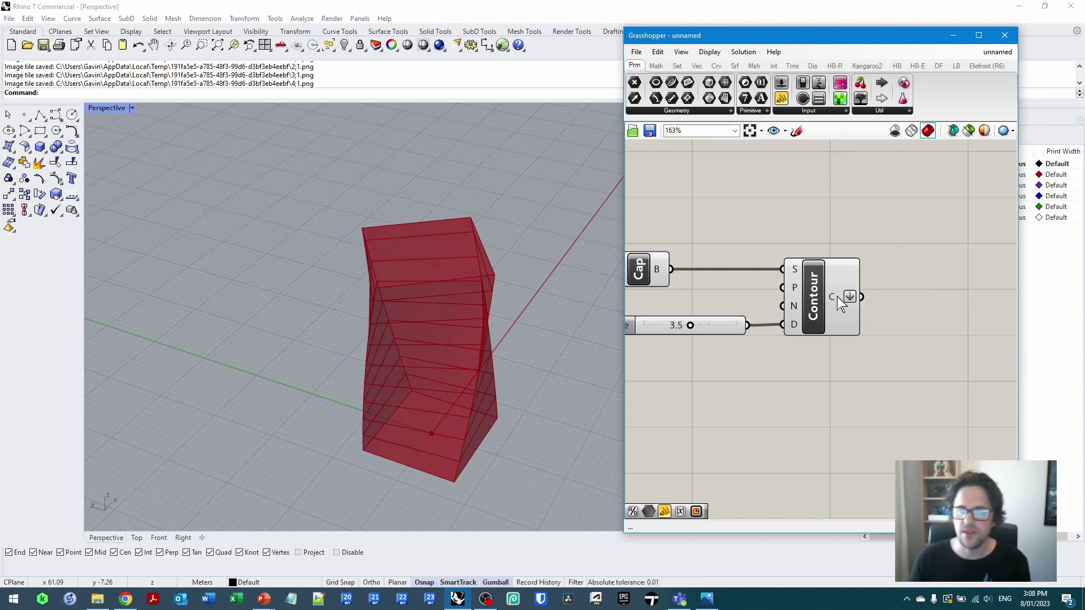
right_drag(935, 304, 757, 324)
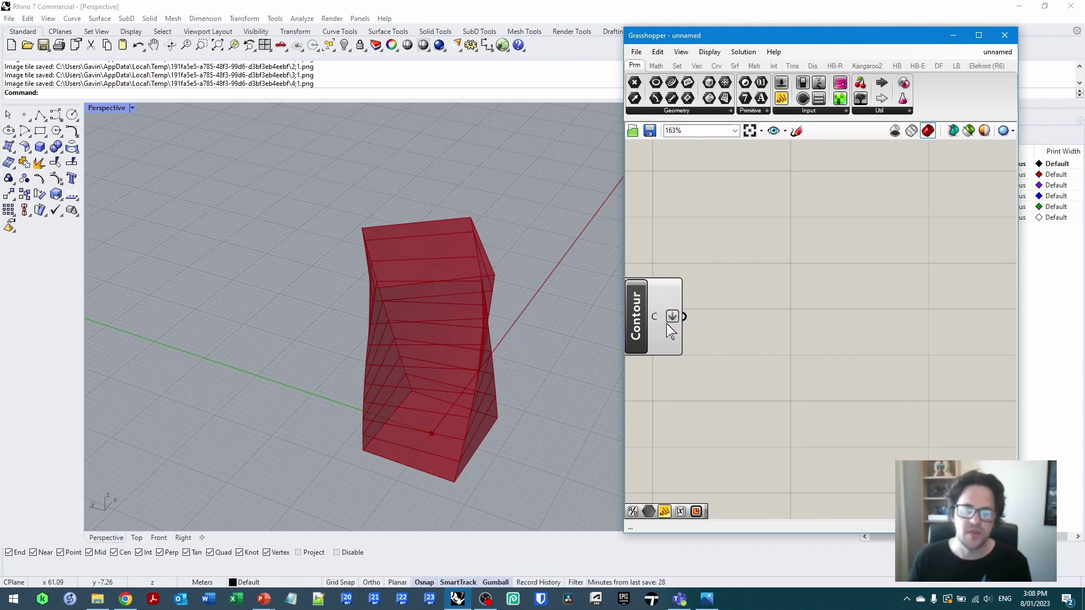
mouse_move(657, 319)
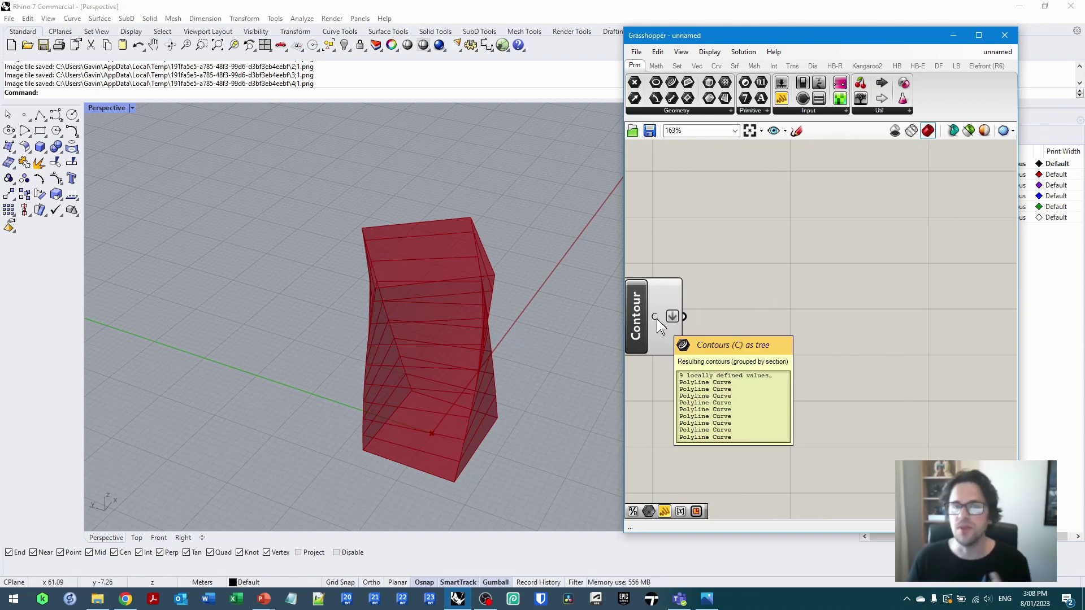
double_click(773, 299)
text(srf)
click(752, 270)
drag(685, 317, 746, 316)
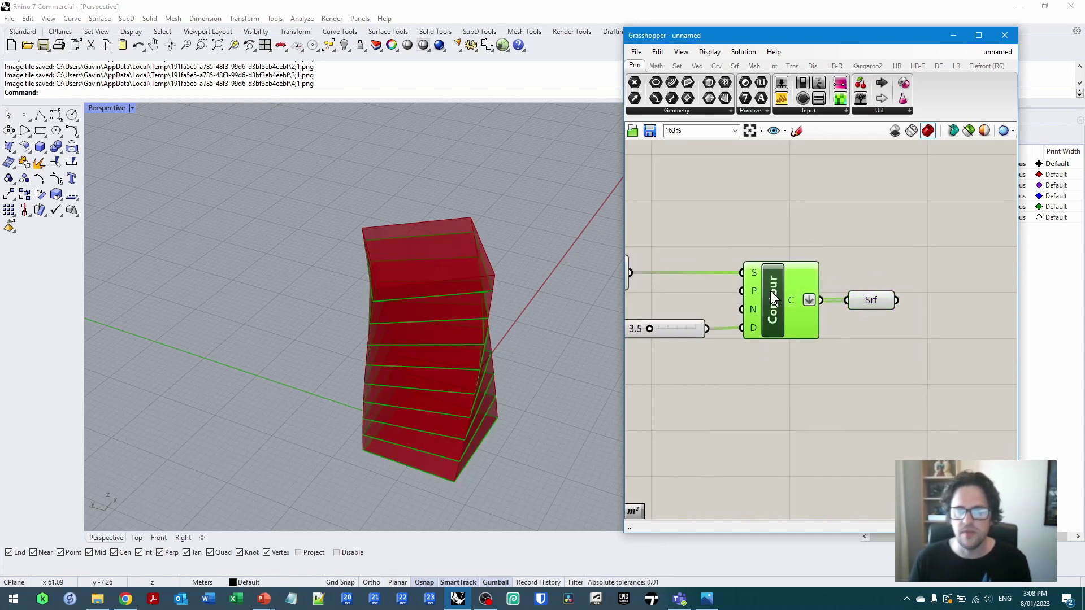
Step: Turn off preview on the Contour and Cap components so only the floor plates show
right_click(771, 291)
click(797, 312)
right_drag(884, 299, 787, 297)
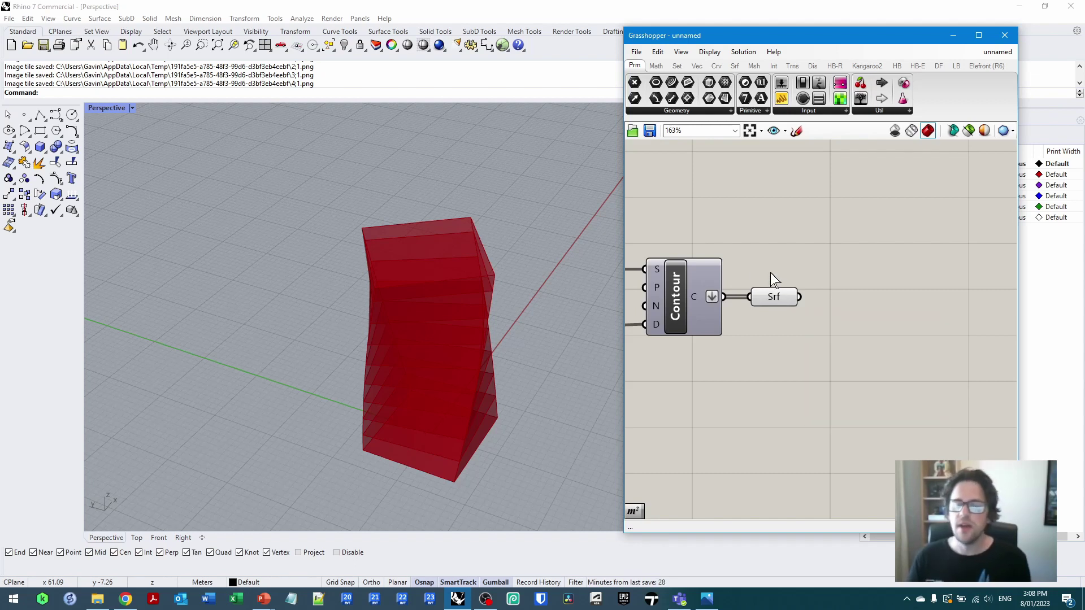
right_drag(764, 270, 899, 245)
right_drag(752, 228, 872, 228)
right_click(764, 240)
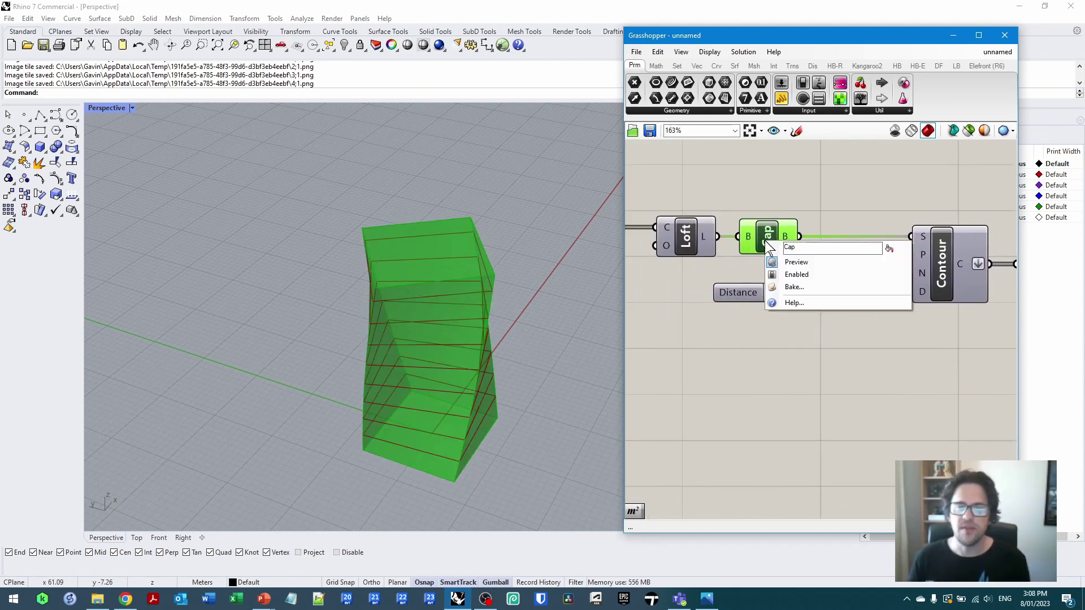
click(800, 261)
right_drag(913, 314, 793, 336)
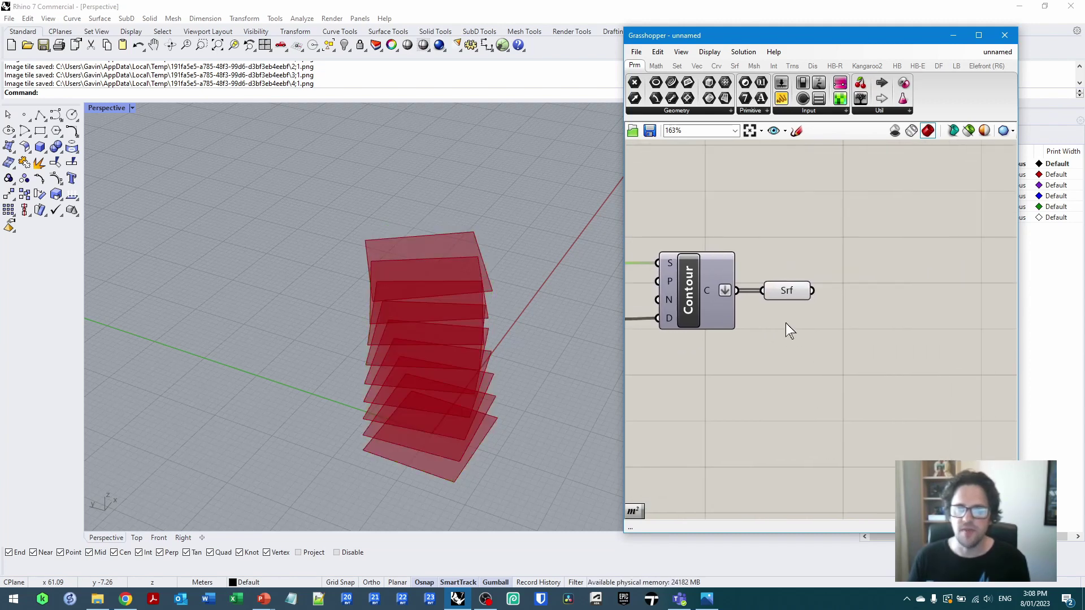
Step: Add an Area component measuring the Srf floor surfaces and hide its centroid points
mouse_move(792, 291)
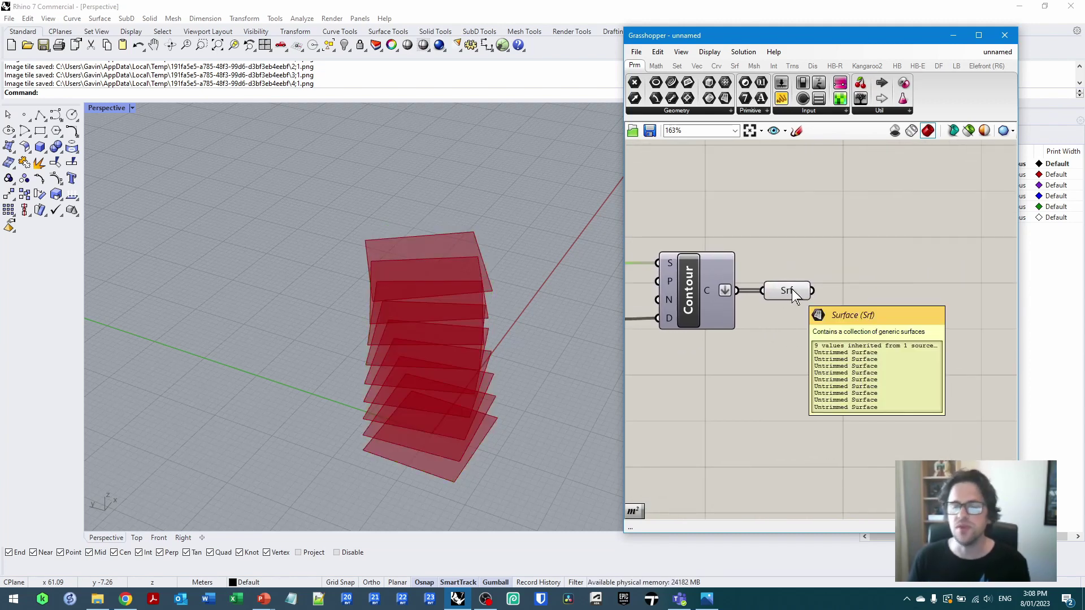
right_drag(894, 258, 809, 266)
double_click(809, 265)
text(area)
click(798, 254)
drag(728, 299, 789, 295)
mouse_move(801, 307)
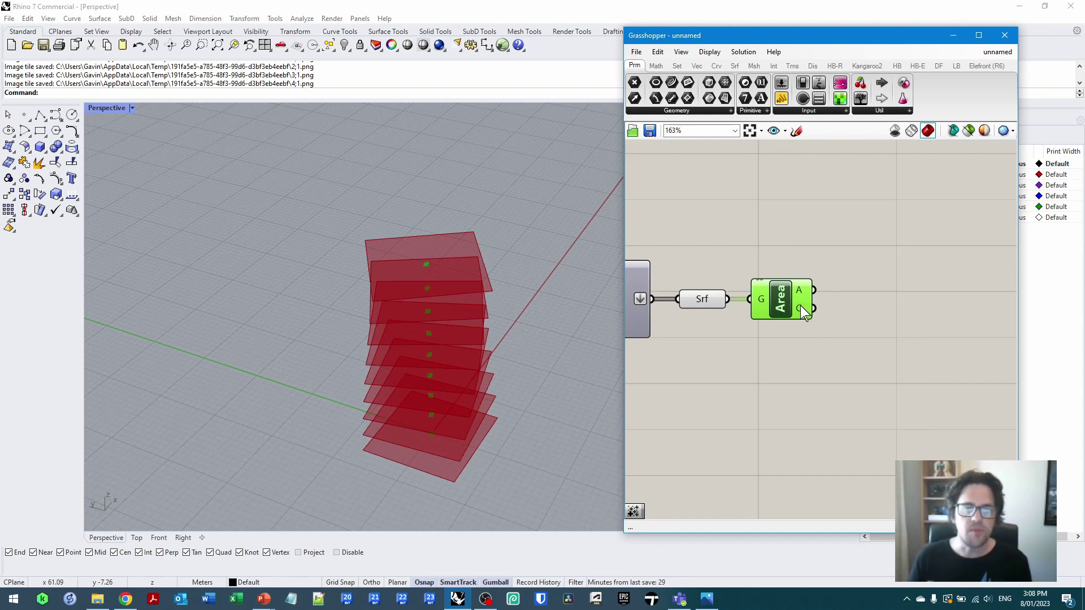
right_click(781, 296)
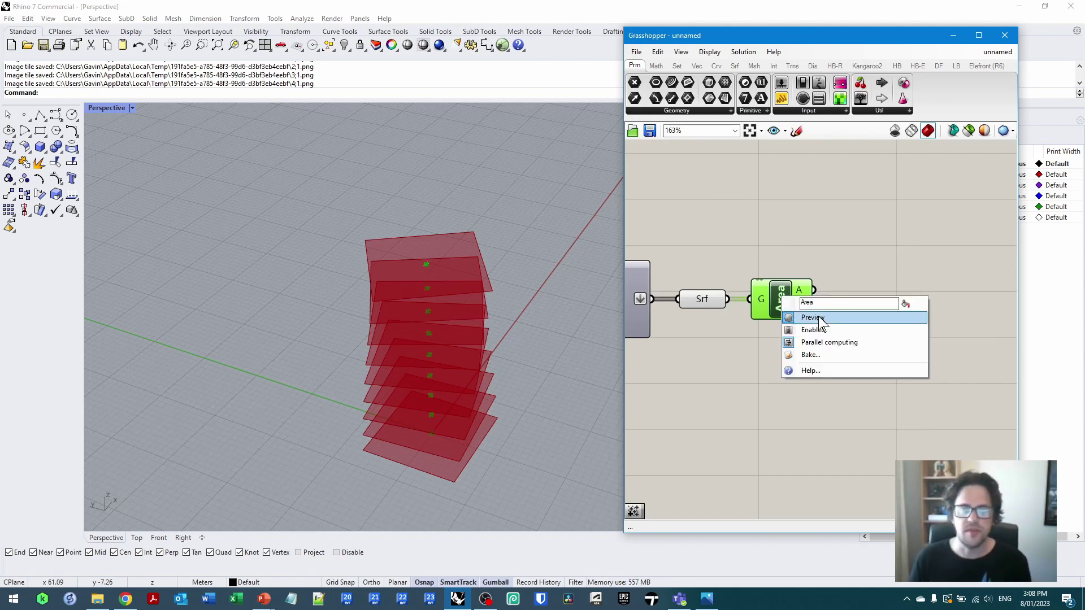
click(816, 315)
Step: Sum the floor areas with Mass Addition and show the 1763.413404 total in a Panel
right_drag(873, 302, 782, 296)
double_click(787, 305)
text(mass)
click(770, 283)
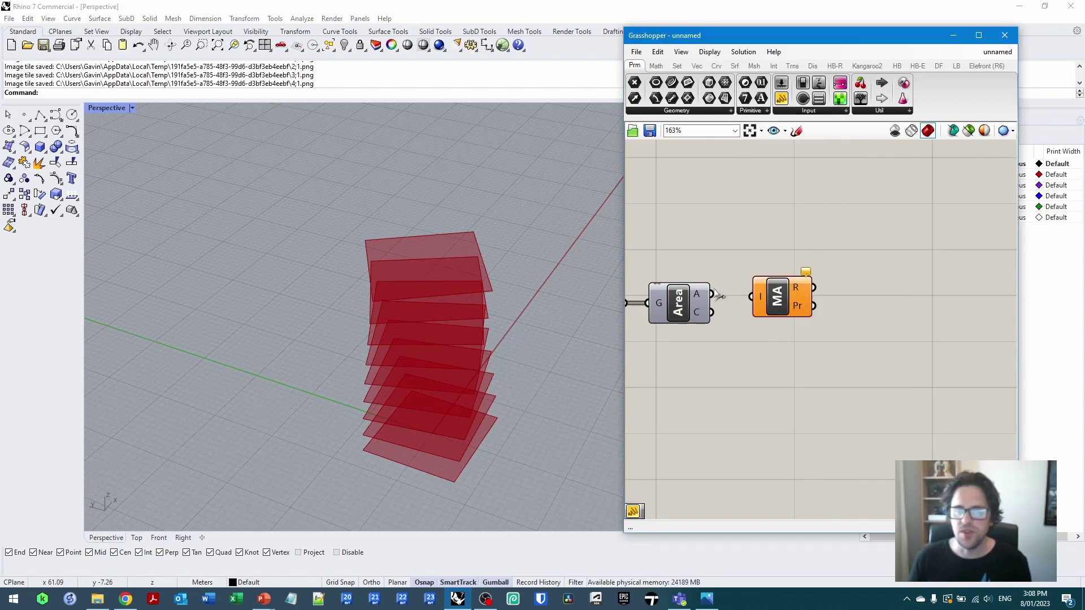
drag(717, 297, 821, 263)
double_click(895, 264)
text(panel)
key(Return)
drag(969, 308, 920, 294)
click(878, 249)
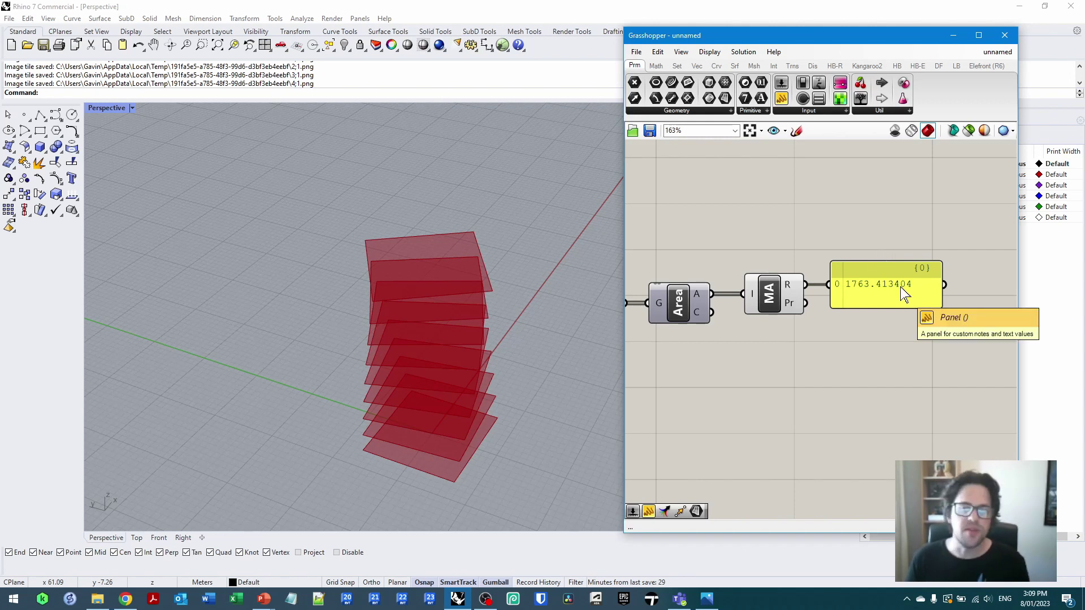
Step: Set the Distance slider to 3.6, checking the area total updates to 1763.430415
scroll(901, 283, down, 5)
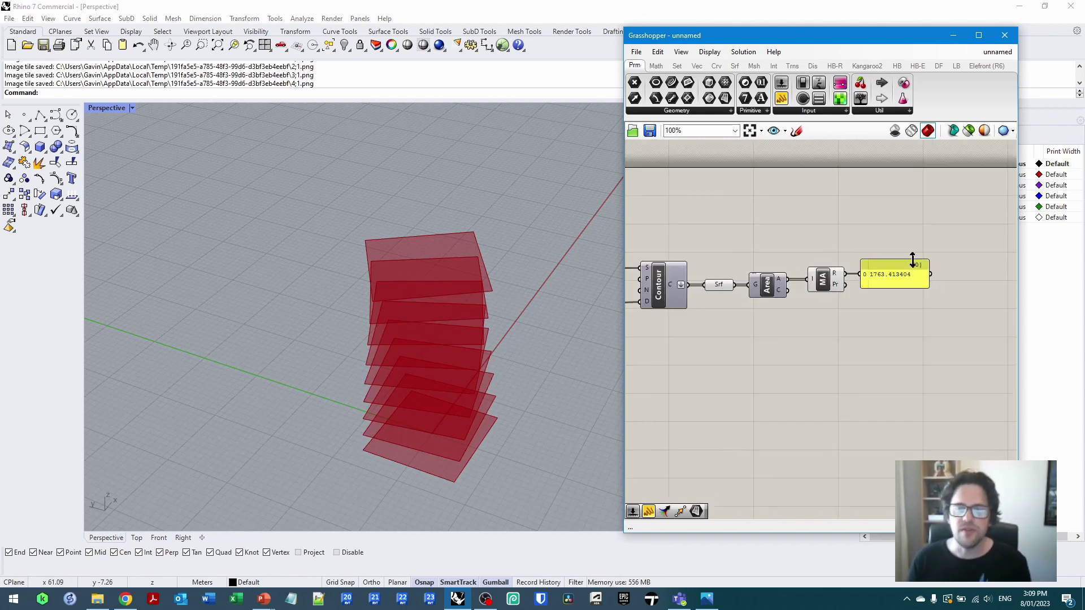
right_drag(706, 303, 748, 299)
scroll(748, 299, up, 3)
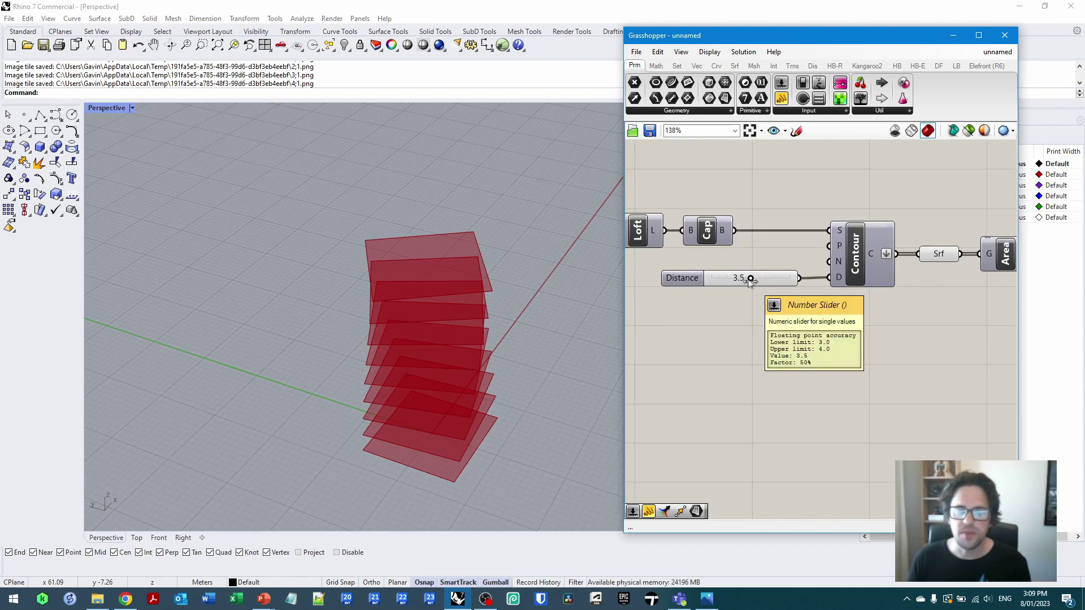
drag(750, 279, 718, 279)
scroll(815, 276, down, 3)
scroll(782, 310, up, 3)
right_drag(739, 298, 806, 298)
drag(660, 280, 699, 284)
right_drag(864, 307, 663, 316)
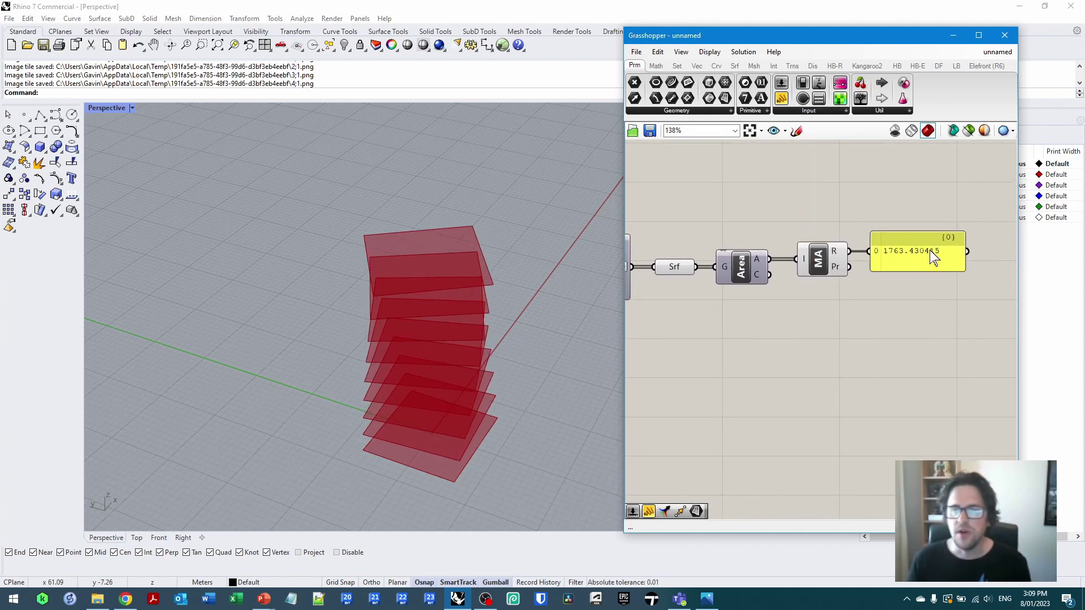
Step: Orbit the Perspective view to inspect the re-sliced tower floors
right_drag(496, 411, 477, 390)
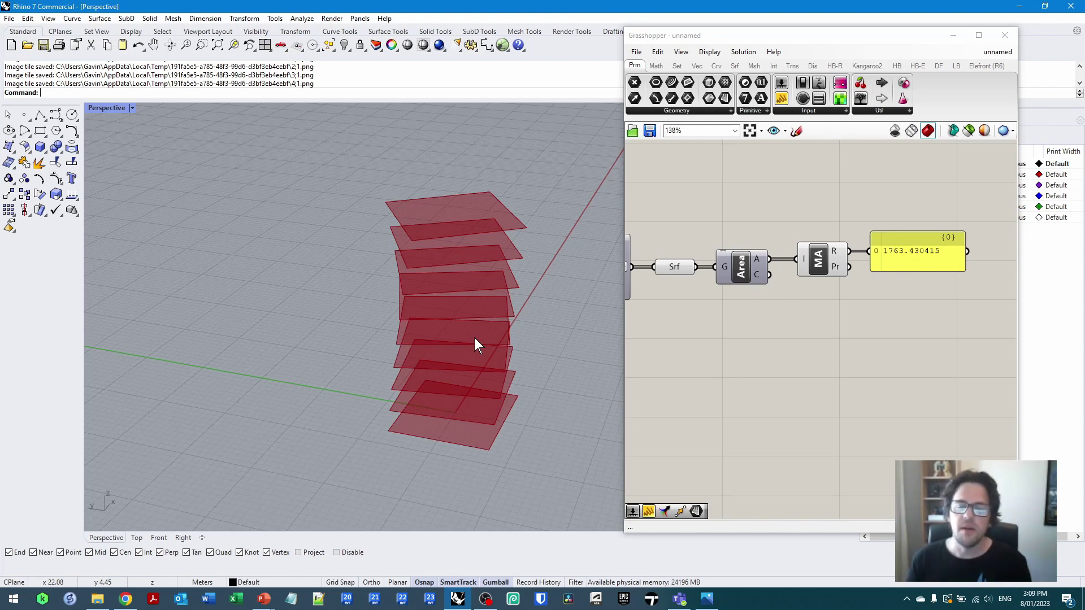
right_drag(726, 357, 859, 365)
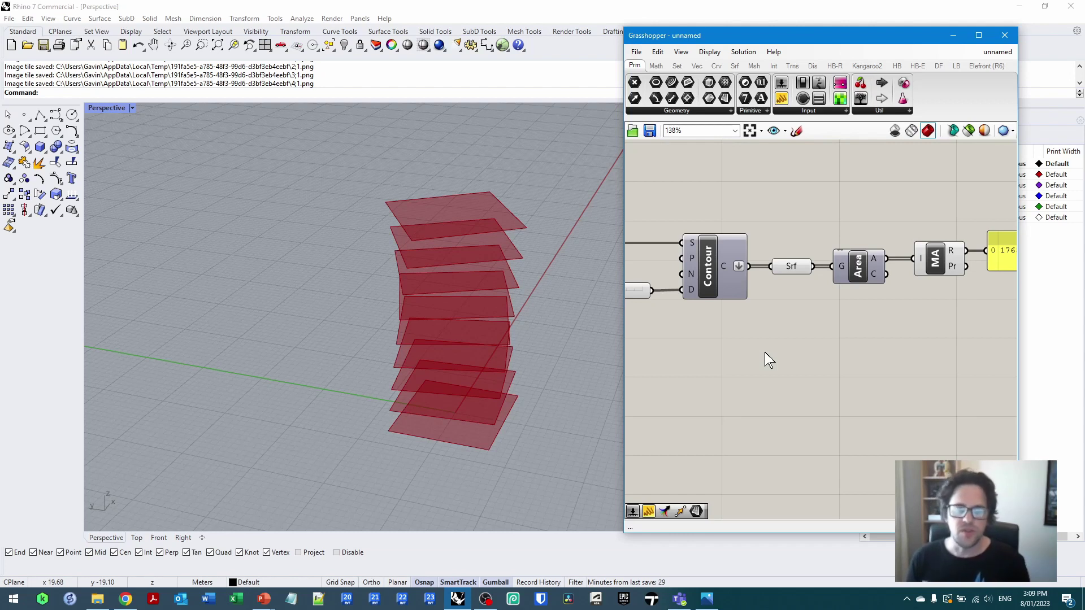
key(super+shift+s)
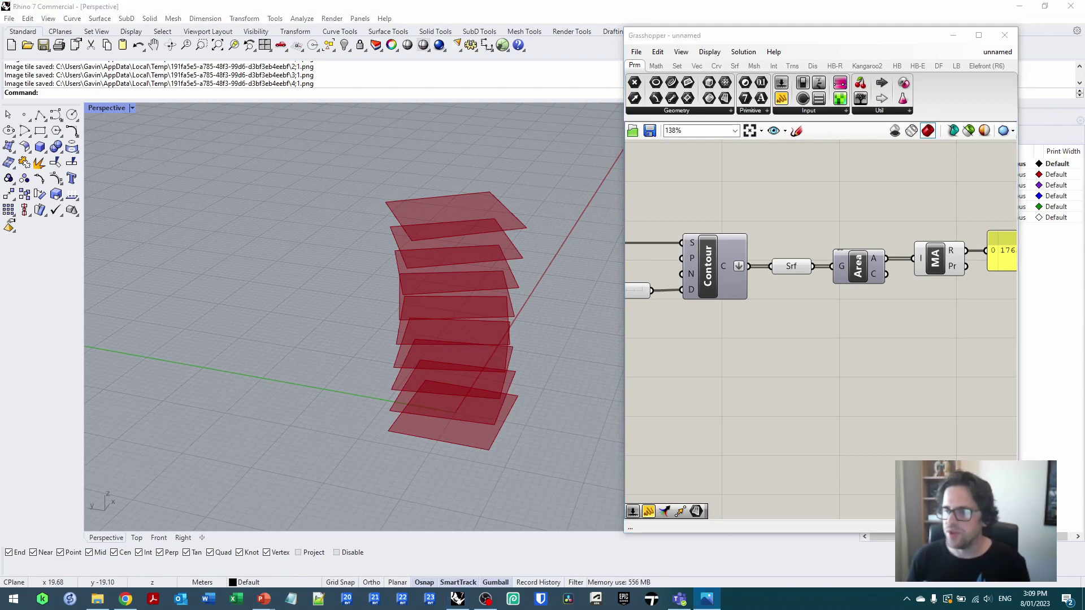
click(792, 367)
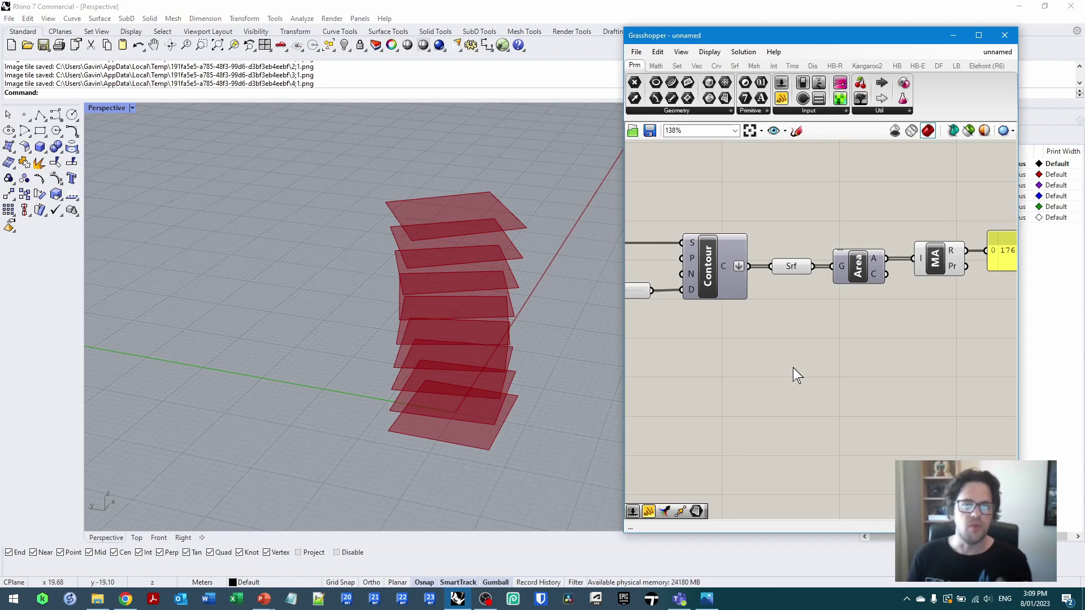
Step: Place a Division component with the Height slider (30) wired into its A input
scroll(811, 377, down, 5)
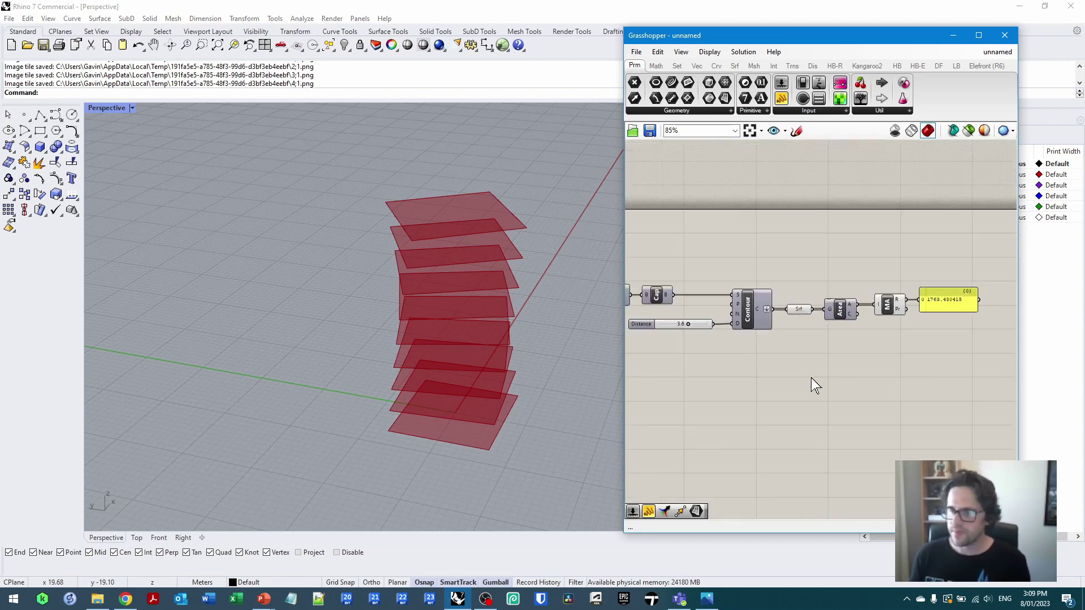
scroll(846, 302, up, 4)
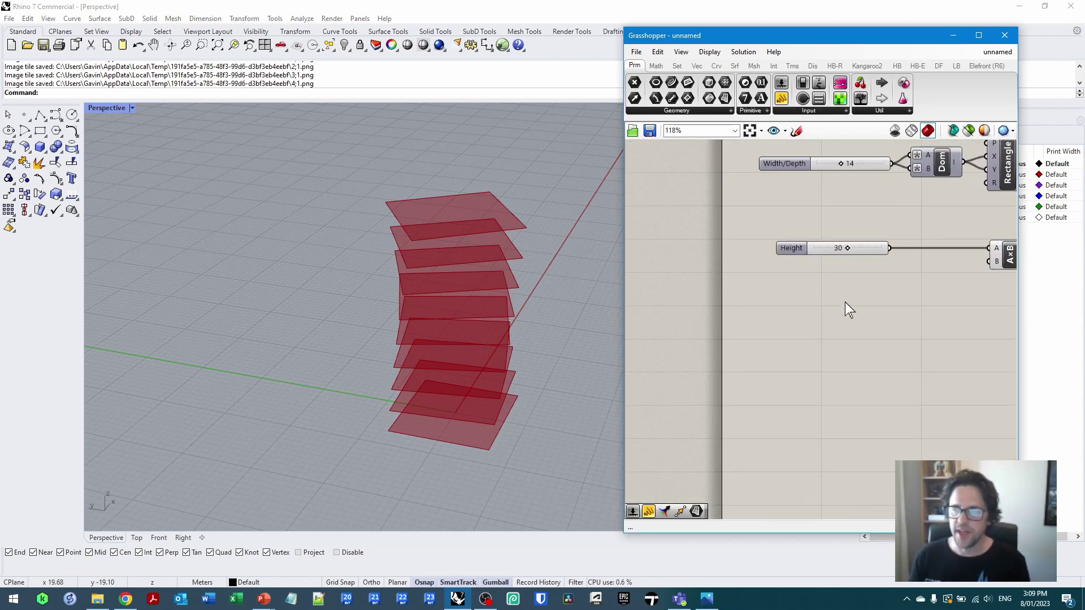
click(778, 249)
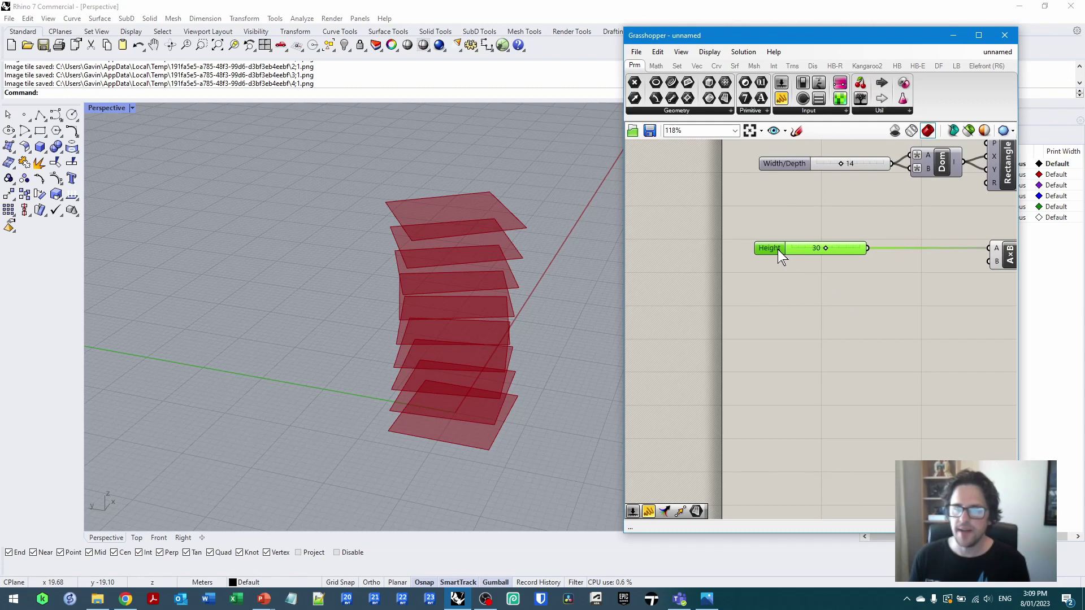
click(923, 280)
right_drag(933, 307, 815, 293)
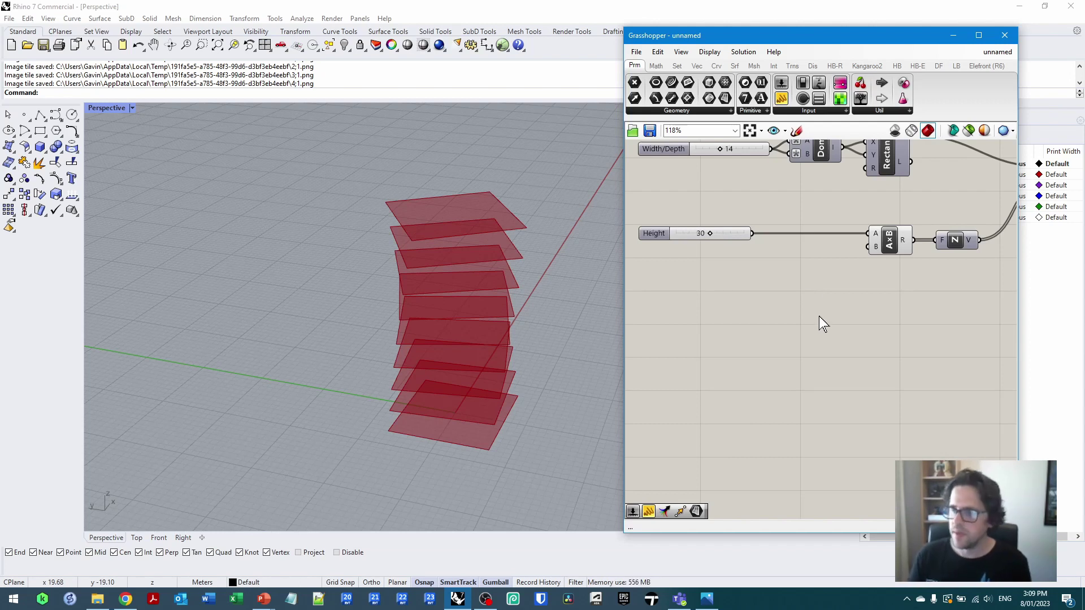
double_click(819, 317)
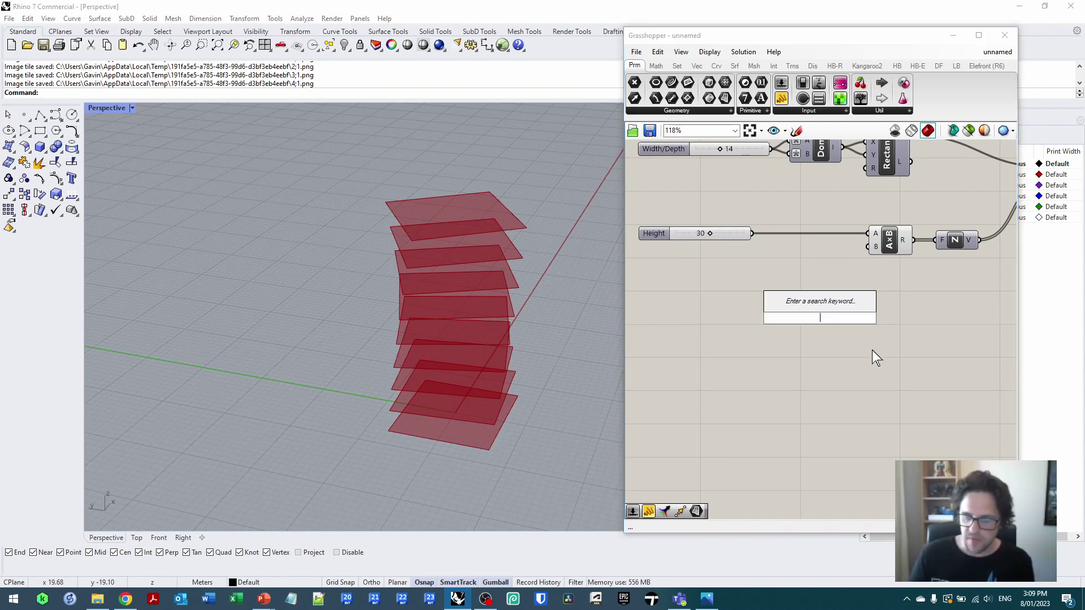
text(div)
key(Return)
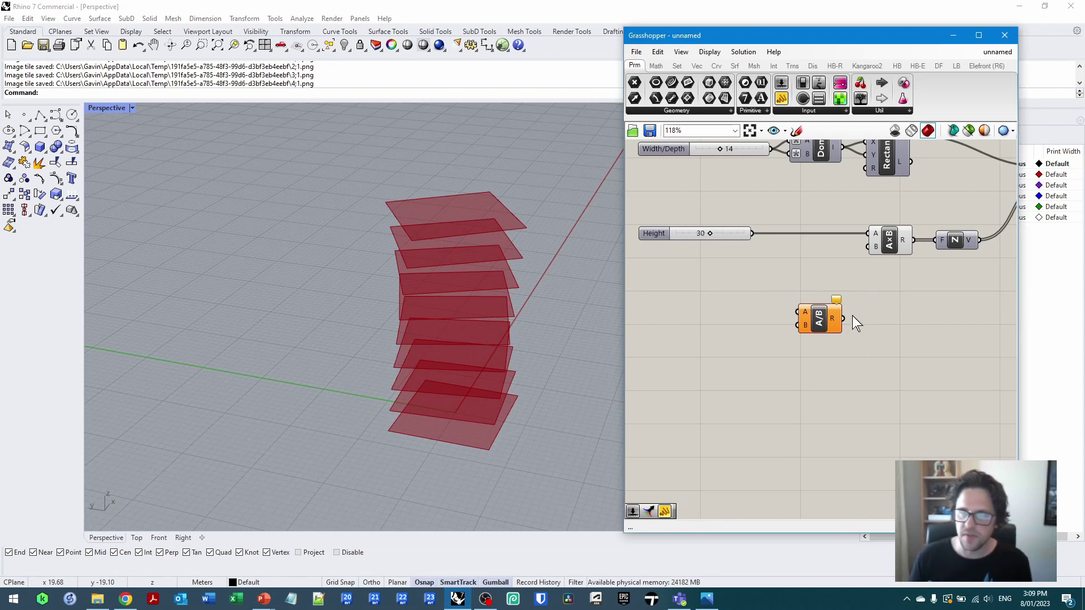
drag(752, 233, 888, 320)
Step: Wire a copy of the 3.6 Distance slider into Division's B input, giving 8.333333
scroll(848, 306, down, 3)
scroll(939, 315, right, 4)
click(944, 252)
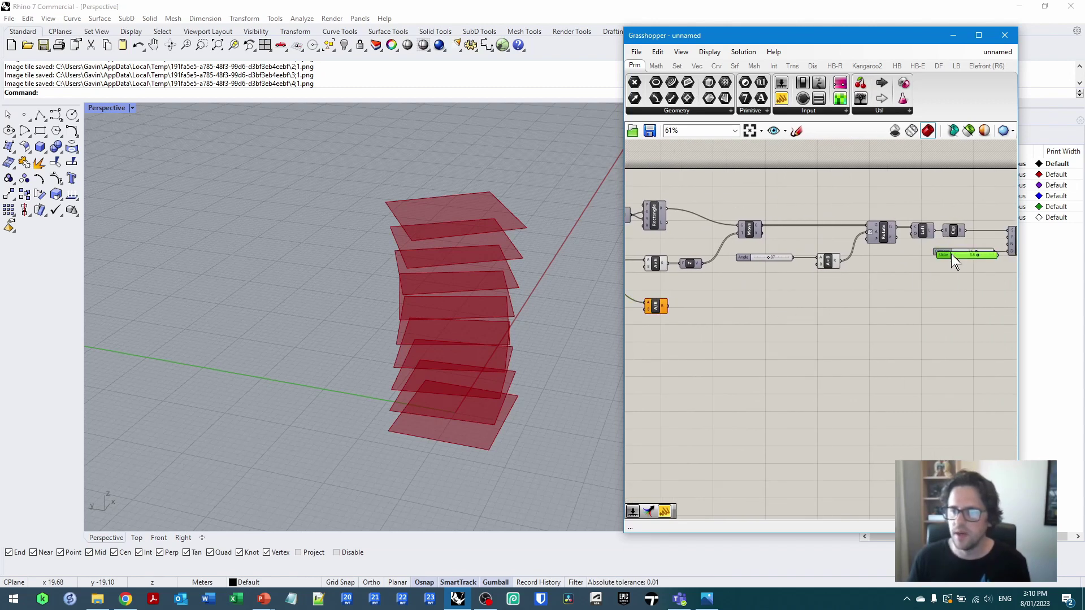
alt+drag(952, 254, 814, 293)
scroll(699, 319, up, 3)
right_drag(851, 309, 819, 317)
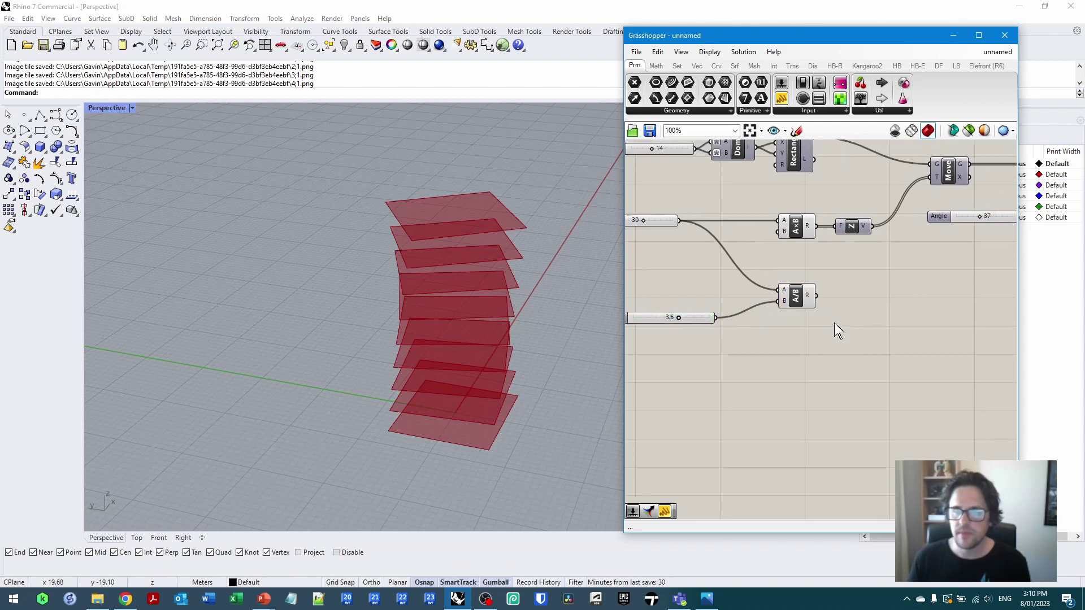
drag(793, 295, 793, 312)
scroll(822, 347, up, 3)
mouse_move(804, 291)
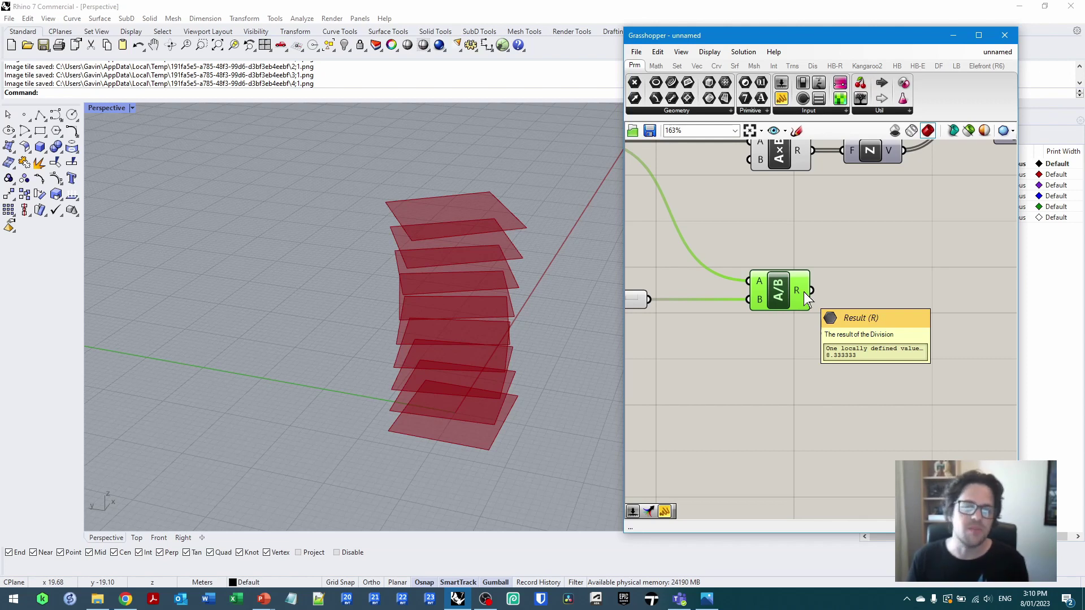
mouse_move(781, 290)
mouse_down()
mouse_move(753, 289)
mouse_move(777, 290)
mouse_up()
click(806, 288)
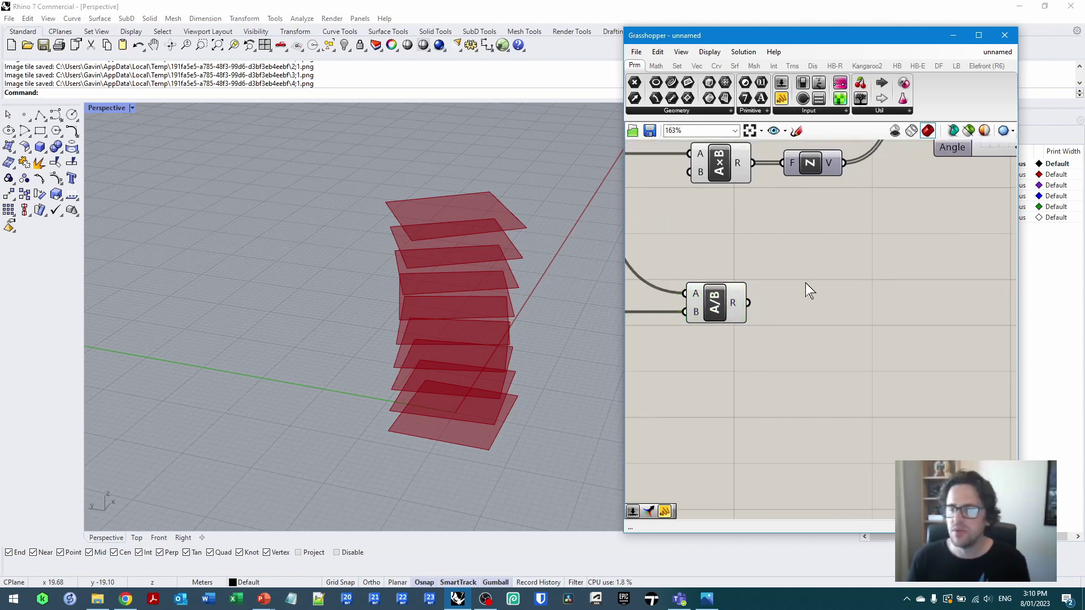
Step: Add a Round component fed by the division result to floor 8.333333 to 8
double_click(900, 314)
text(round)
click(862, 322)
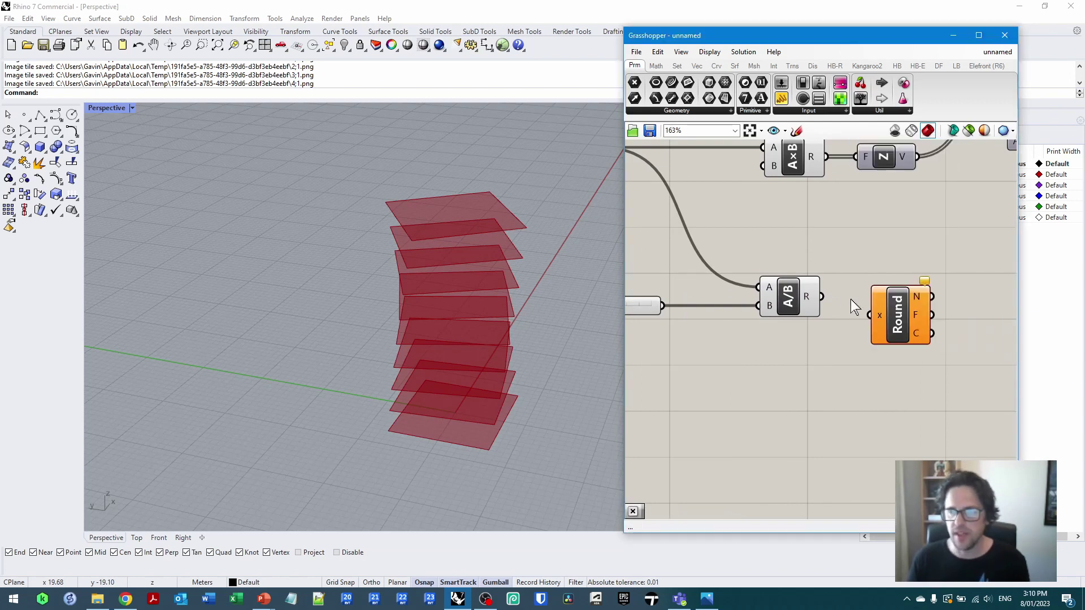
drag(821, 296, 855, 301)
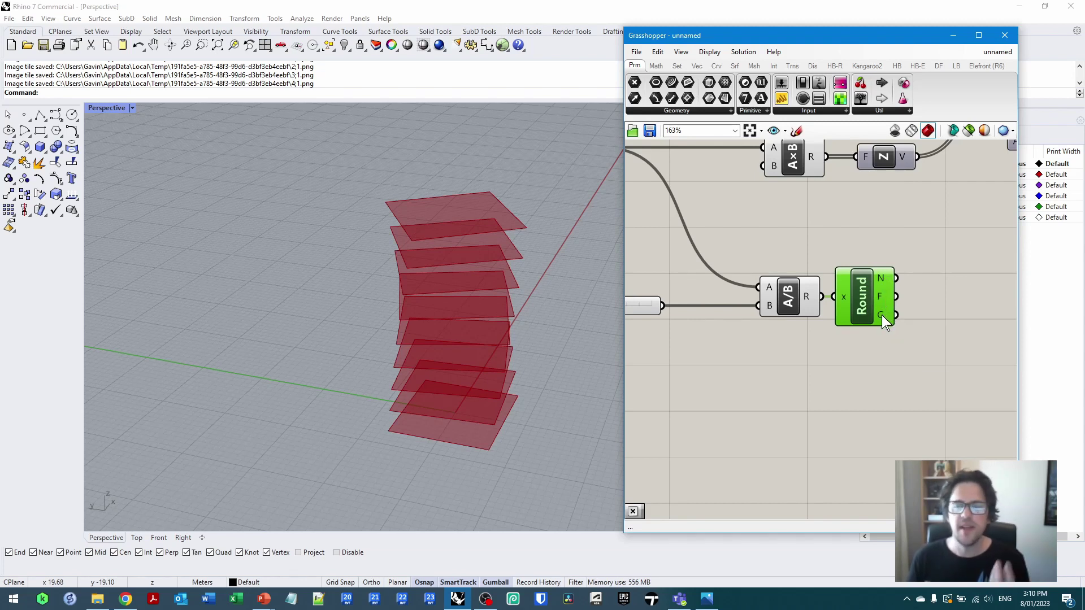
scroll(737, 314, down, 2)
Step: Multiply the 3.6 slider by Round's floored value, giving a 28.8 height
click(703, 297)
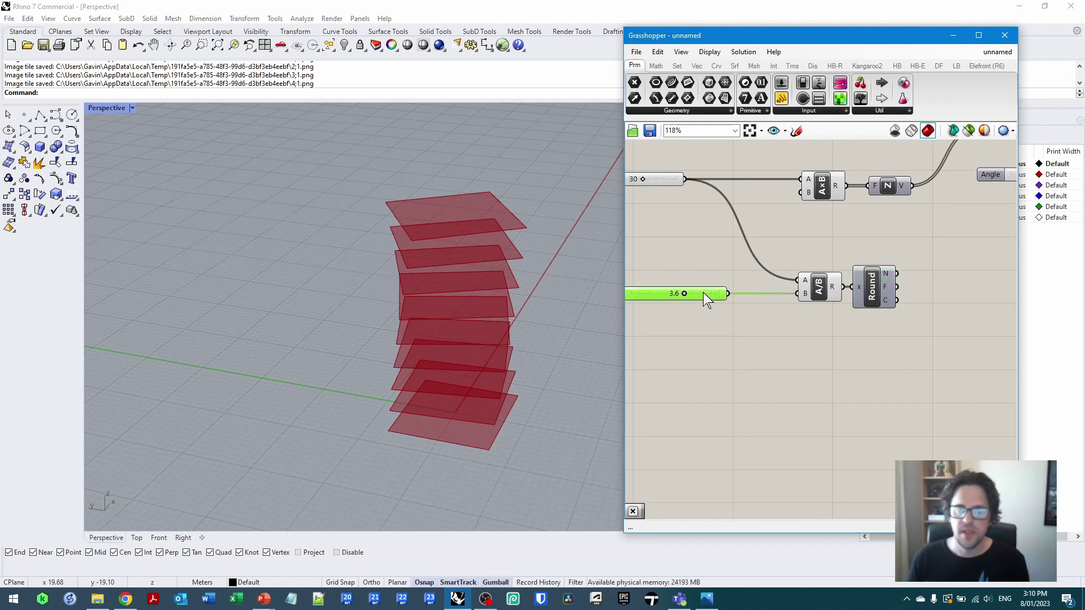
drag(703, 297, 704, 321)
double_click(923, 327)
text(mult)
key(Return)
drag(930, 326, 942, 328)
drag(727, 320, 900, 288)
drag(950, 328, 959, 329)
click(962, 287)
right_drag(962, 287, 860, 284)
scroll(845, 324, up, 3)
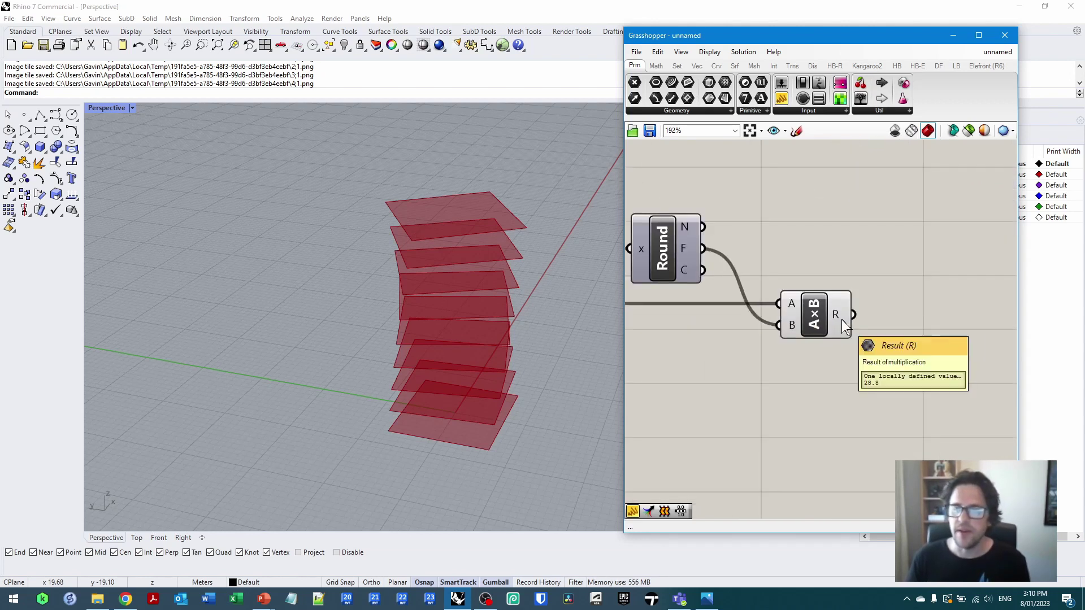
scroll(842, 320, down, 1)
scroll(841, 320, down, 2)
right_drag(840, 320, 874, 294)
scroll(836, 303, up, 2)
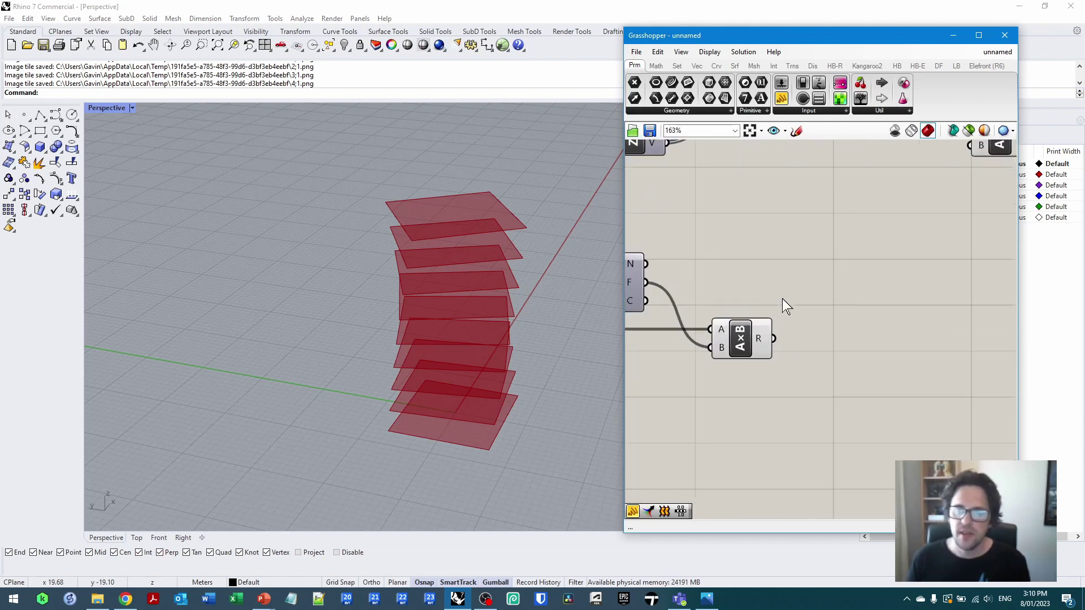
Step: Add a Construct Domain using the 28.8 multiplication result as its end
double_click(835, 287)
text(cons)
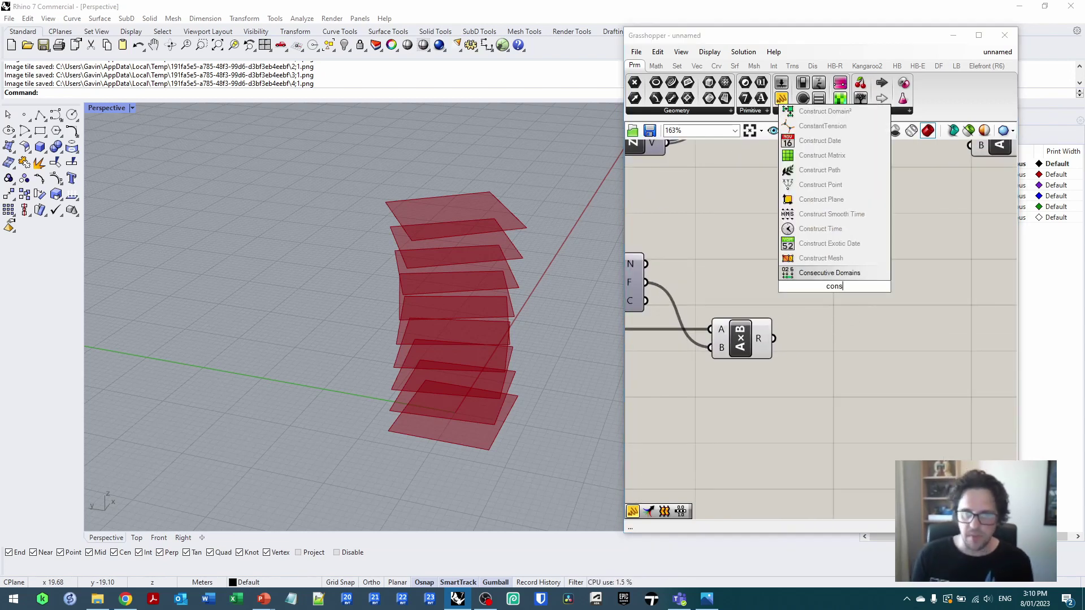
text(truct domain)
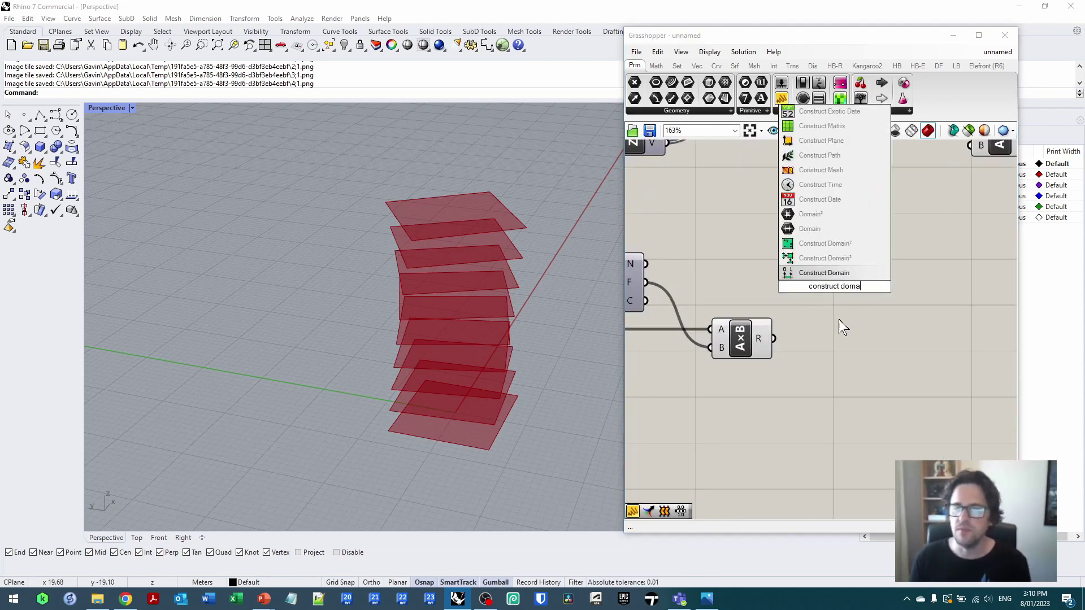
click(831, 280)
drag(777, 344, 827, 326)
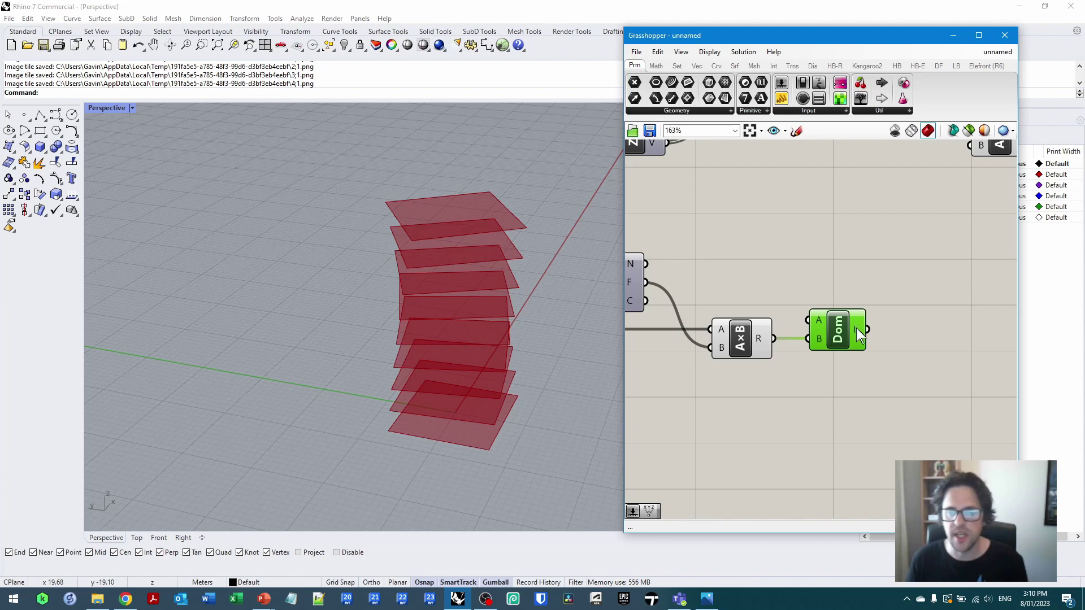
mouse_move(858, 328)
scroll(858, 327, down, 3)
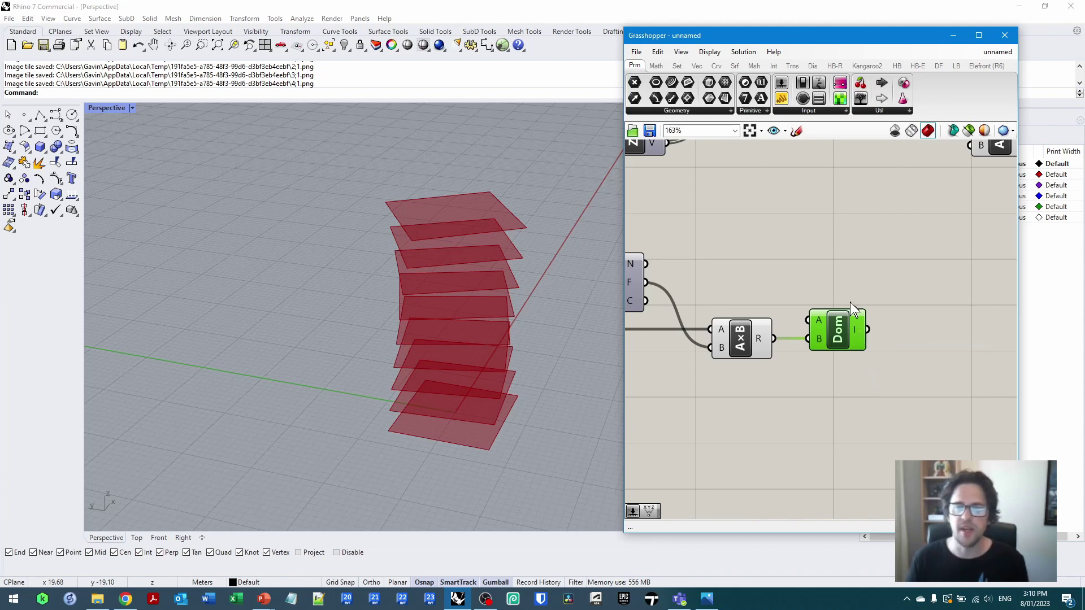
Step: Add a Range fed by the domain and rounded count of 8, listing nine heights 0 to 28.8
double_click(884, 275)
text(range)
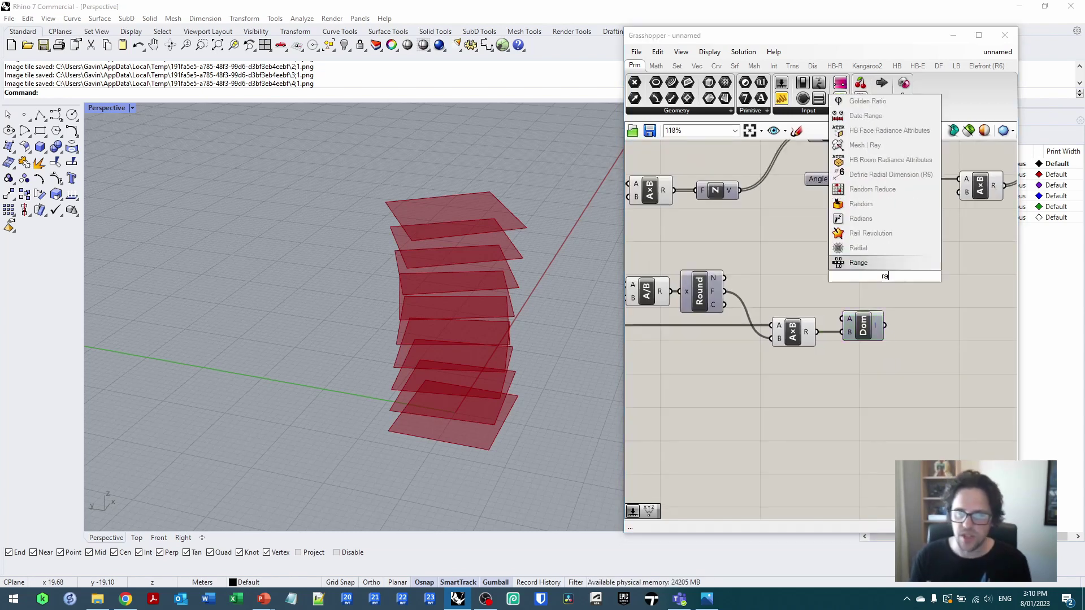
click(891, 263)
scroll(893, 275, up, 3)
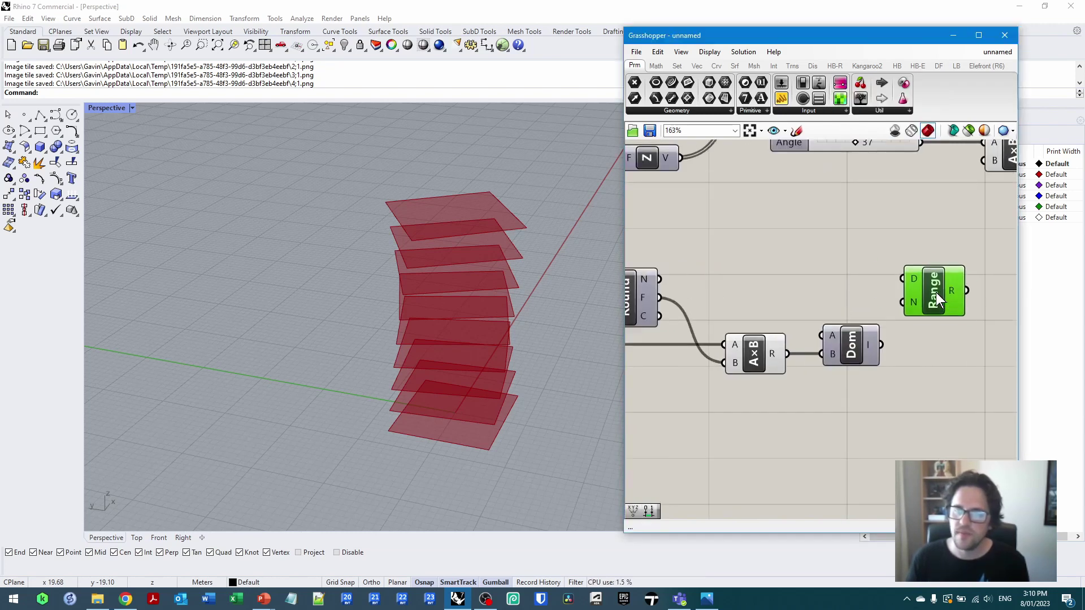
drag(881, 345, 659, 297)
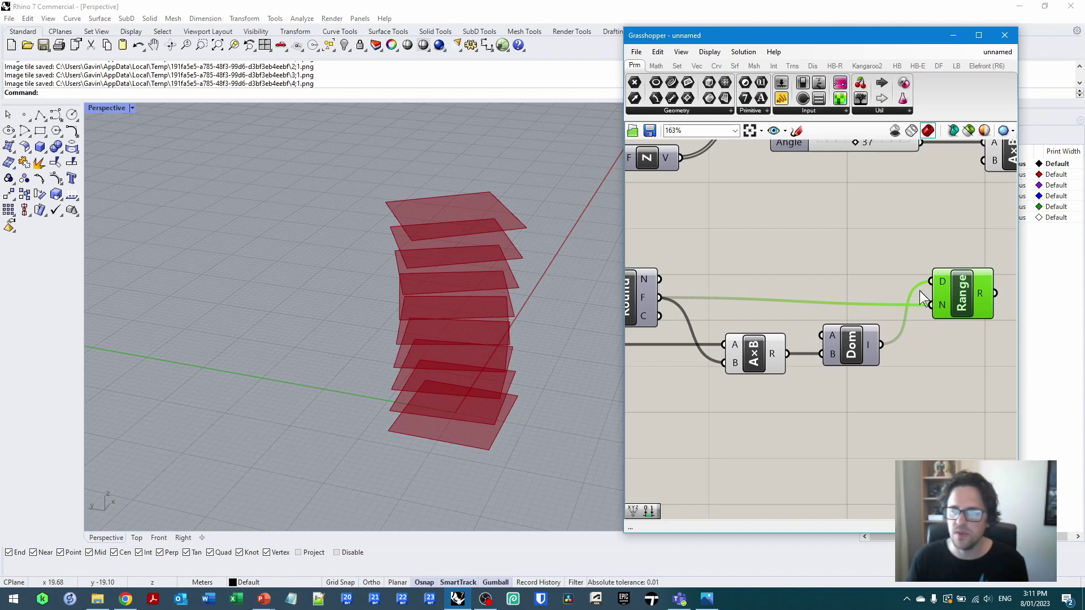
drag(962, 294, 956, 287)
right_drag(956, 286, 757, 286)
scroll(757, 285, up, 2)
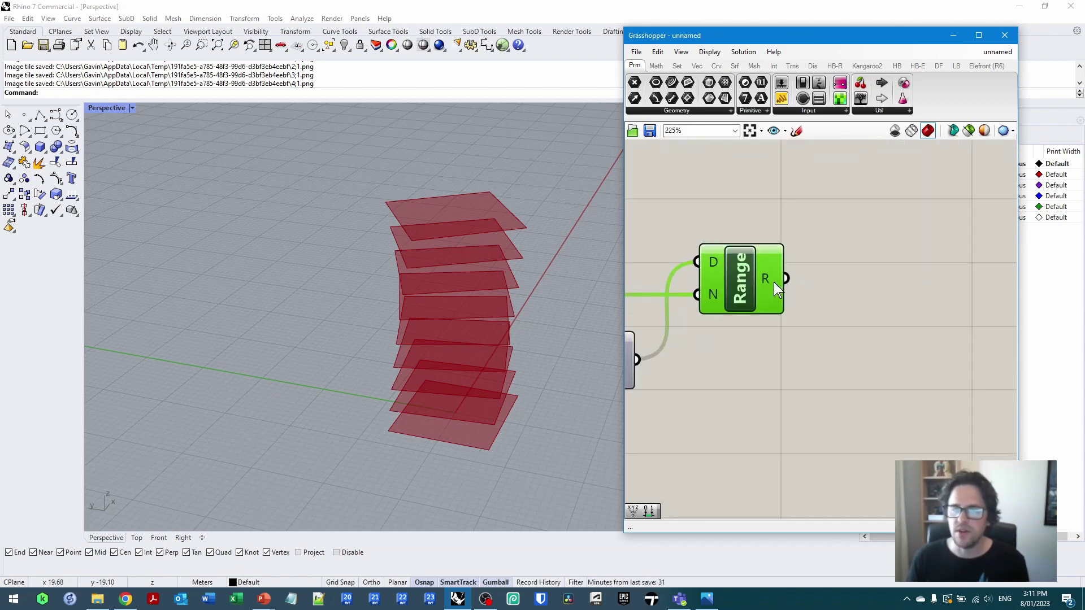
mouse_move(774, 283)
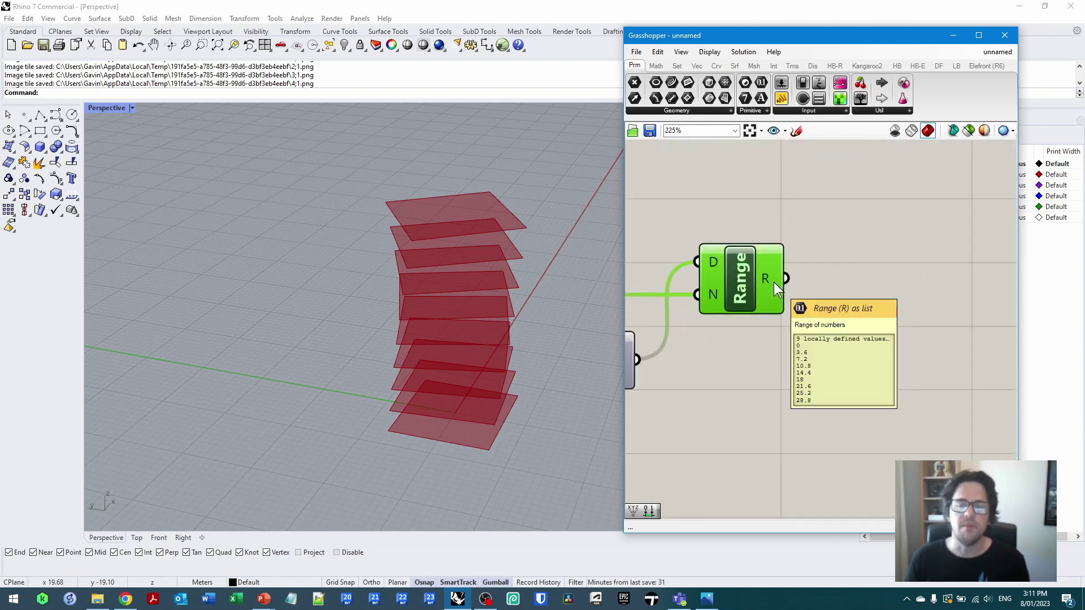
Step: Place a Contour (ex) component from the canvas search, then delete it
scroll(774, 283, down, 4)
right_drag(823, 341, 658, 299)
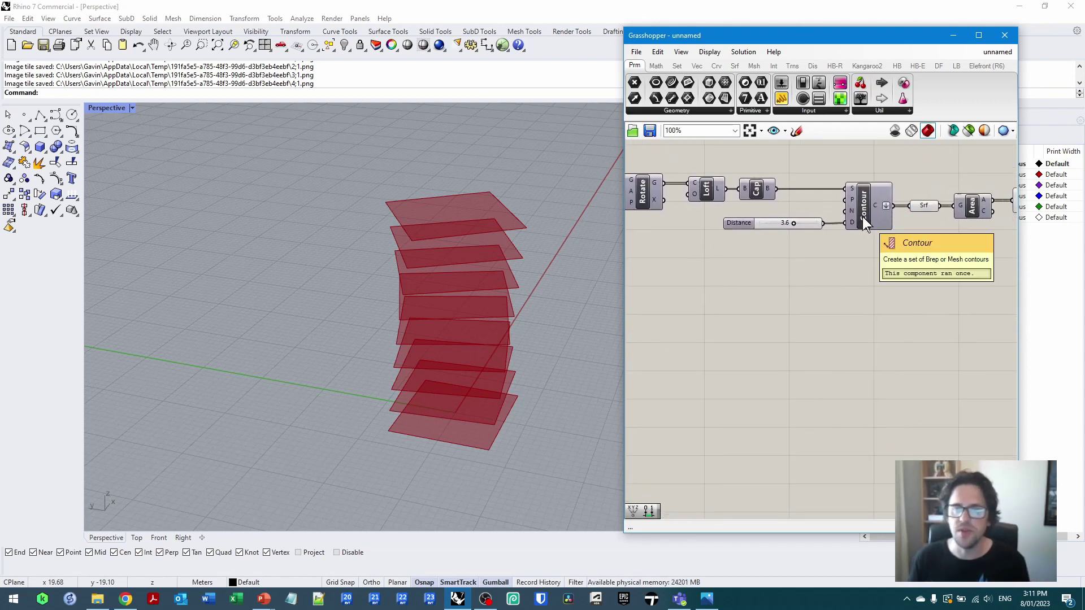
double_click(851, 284)
text(contour)
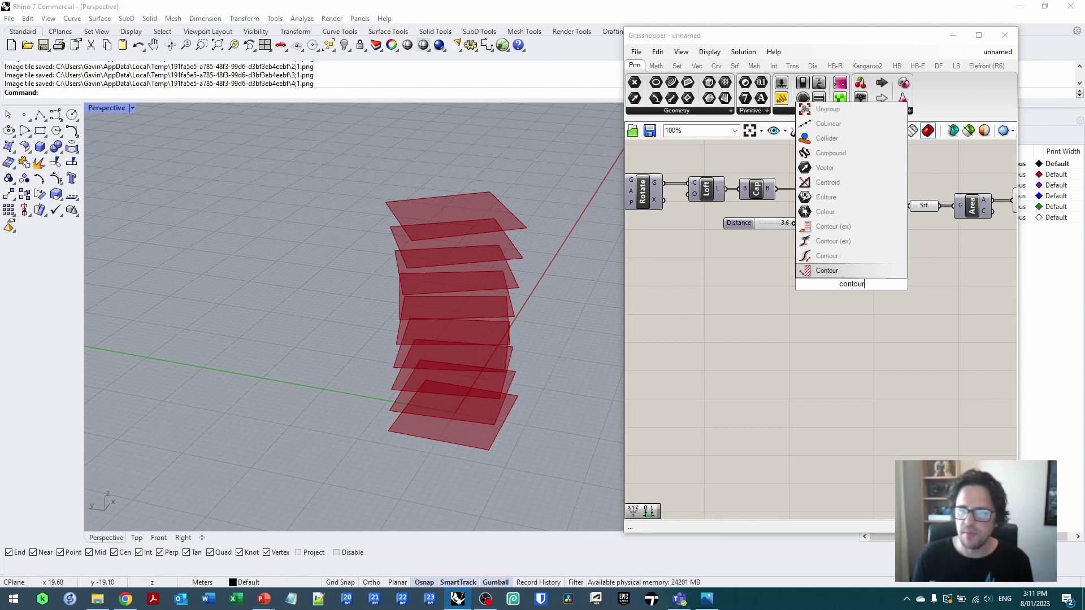
click(844, 228)
click(853, 280)
scroll(842, 339, up, 2)
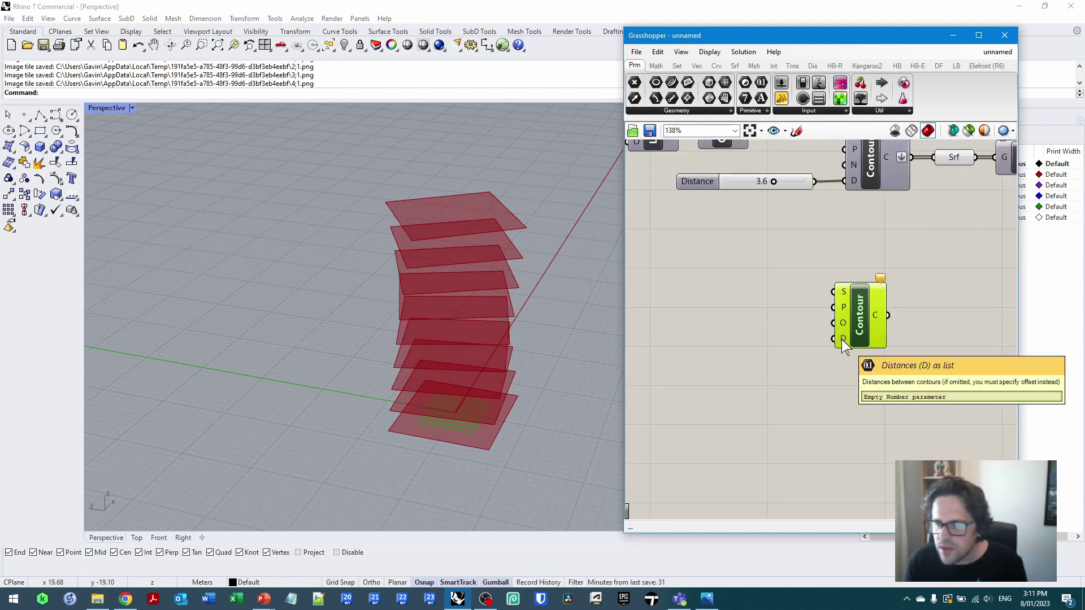
key(Delete)
scroll(847, 316, down, 3)
Step: Place a Brep | Plane component from Intersect > Mathematical beside the Range
double_click(838, 308)
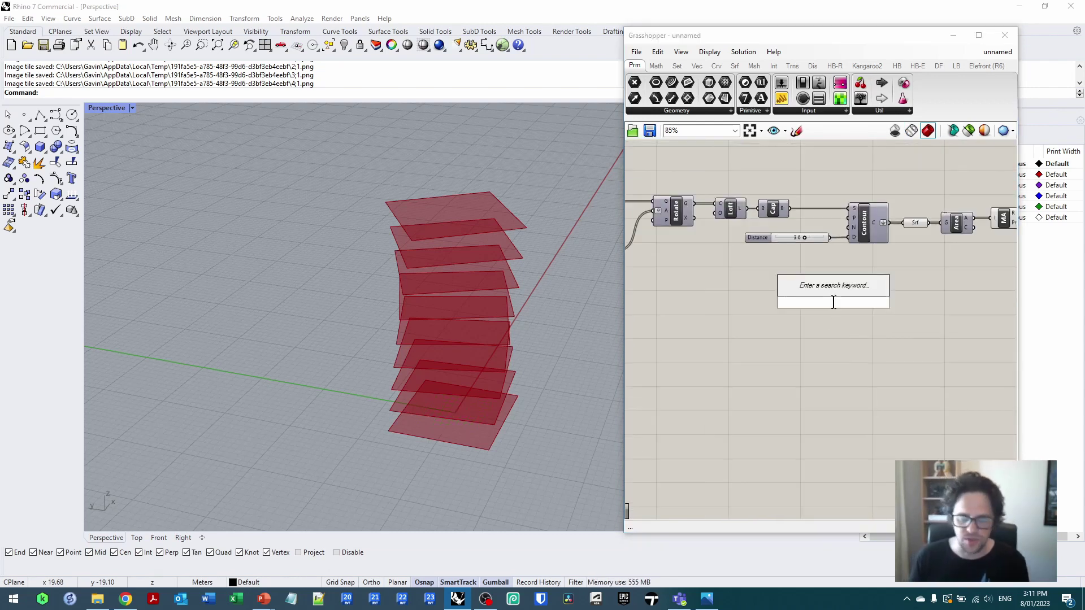
text(brep plane)
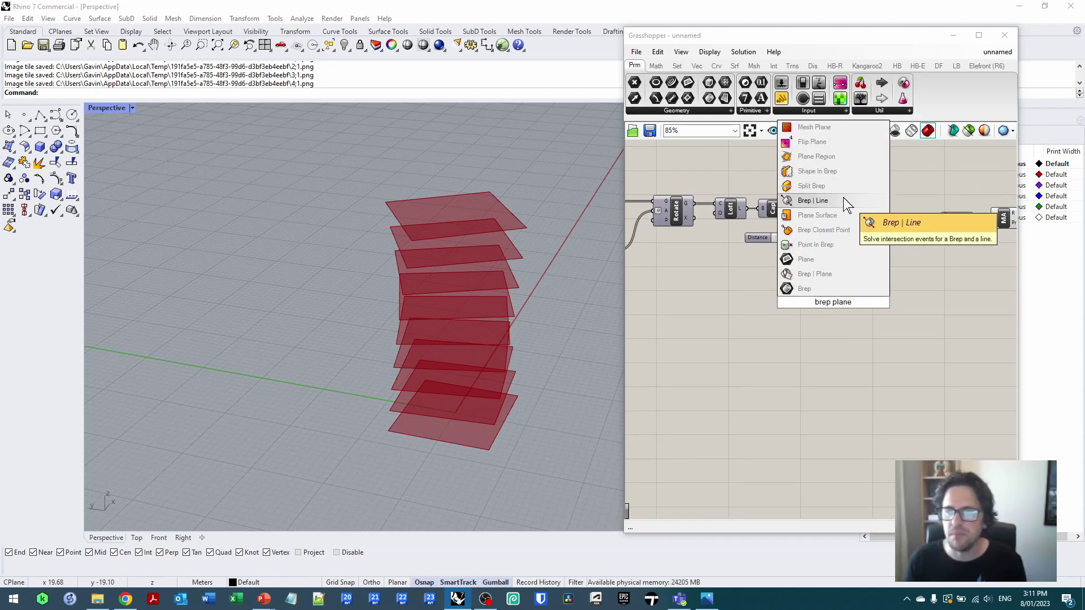
key(Escape)
key(ctrl+z)
click(774, 67)
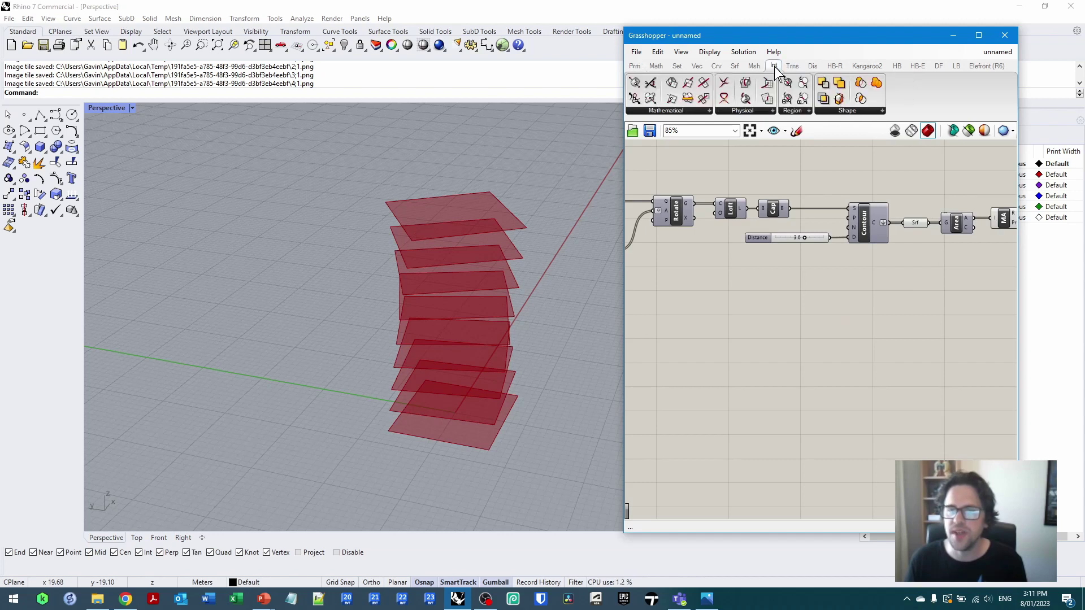
click(704, 111)
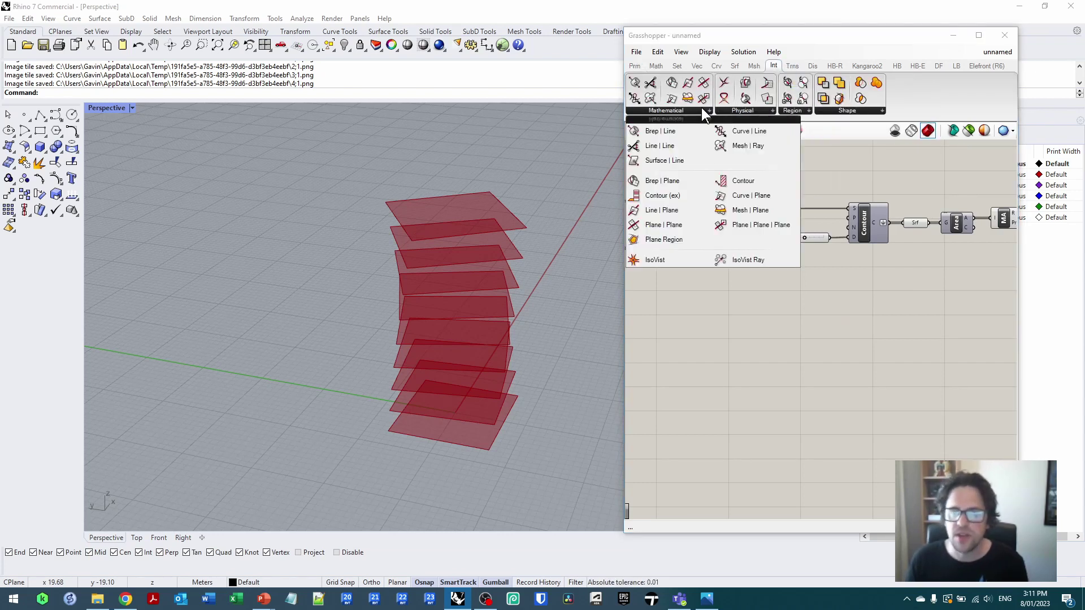
click(755, 110)
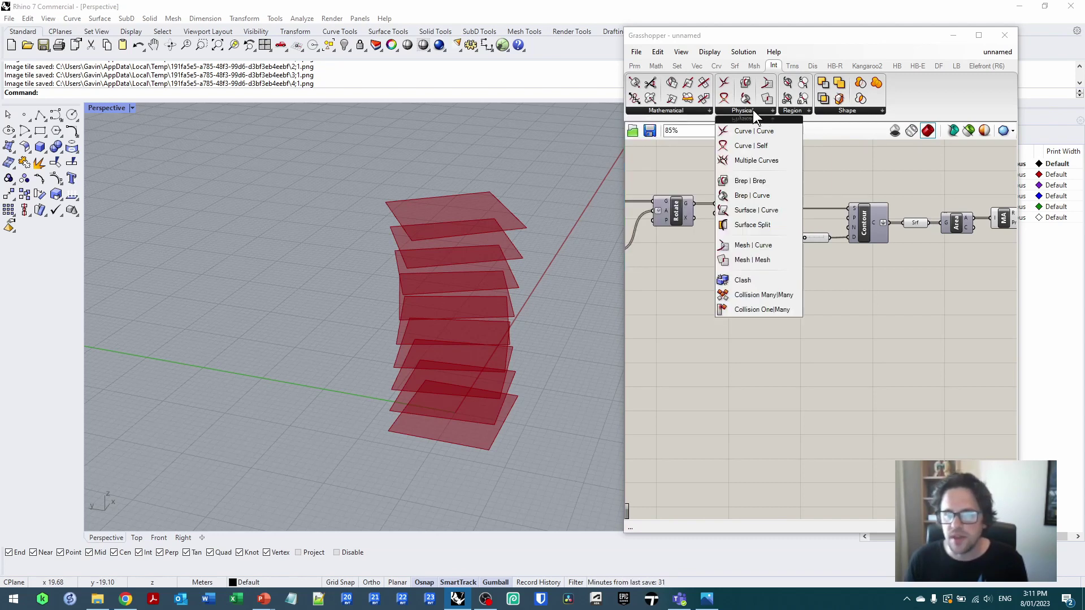
click(671, 111)
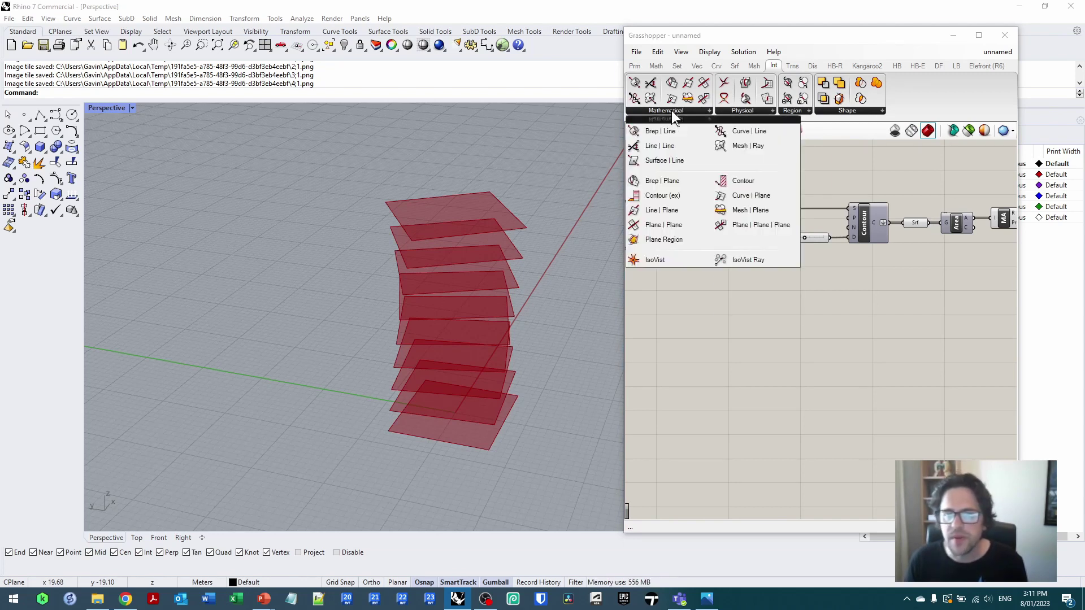
click(670, 181)
click(904, 314)
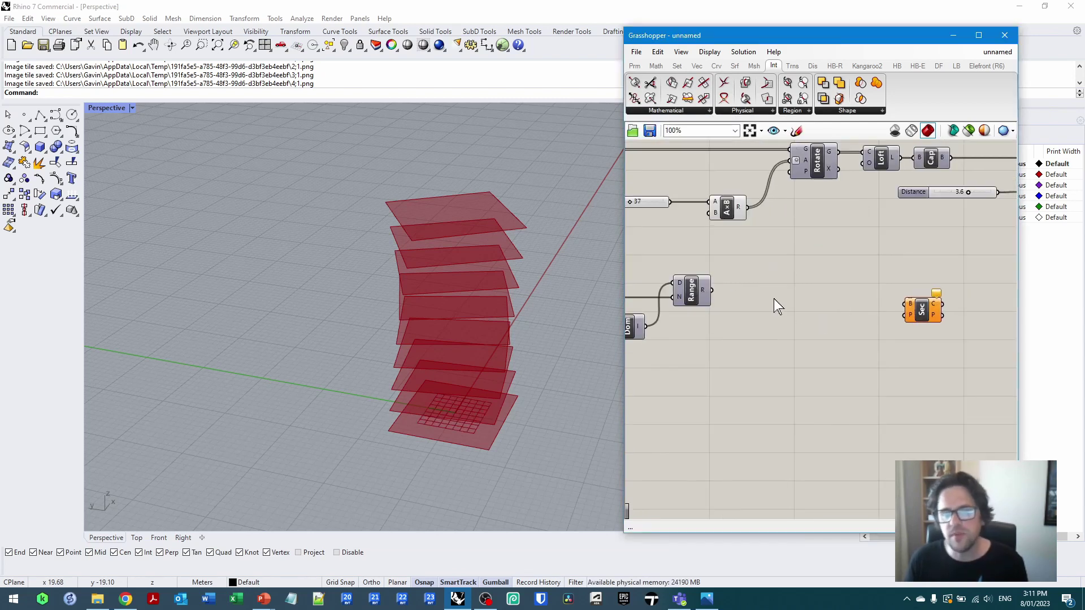
Step: Place a Construct Plane component near the Range component
double_click(787, 274)
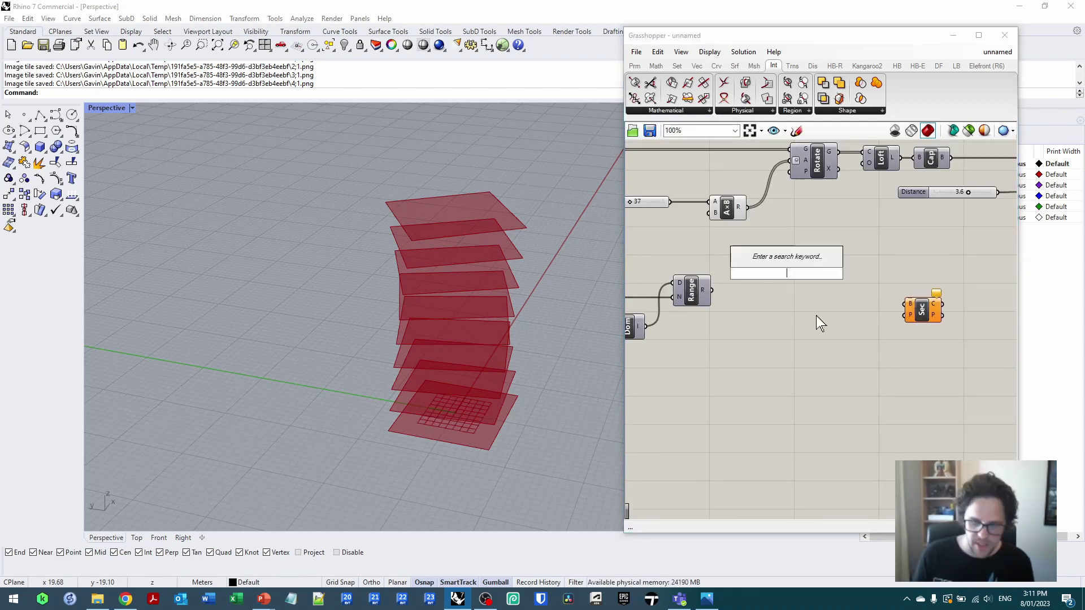
text(construct plane)
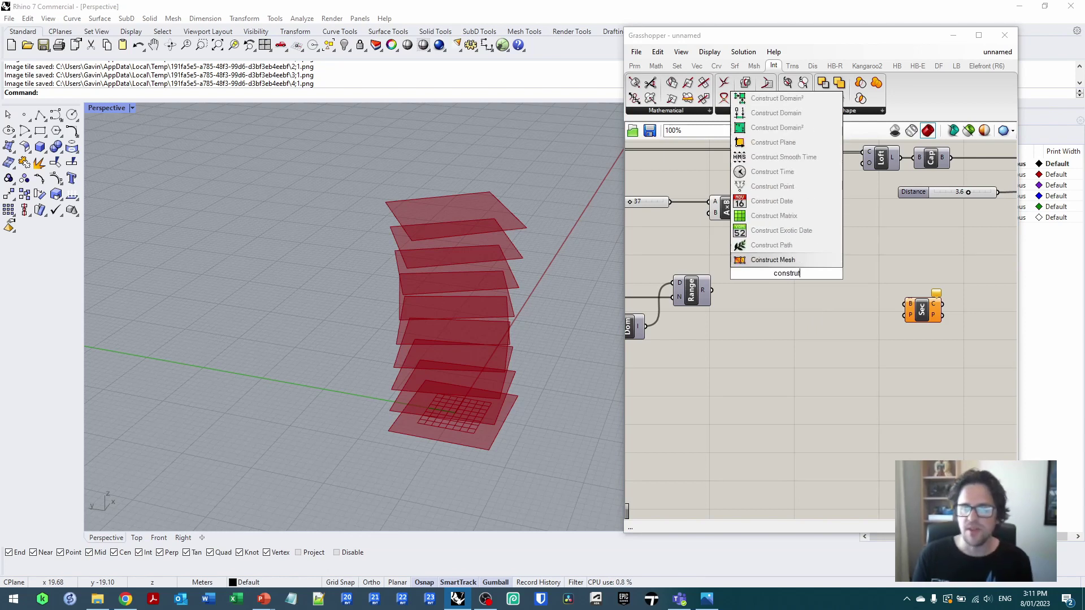
key(Return)
scroll(794, 271, up, 3)
drag(782, 274, 800, 302)
right_drag(758, 314, 813, 286)
click(814, 287)
mouse_move(741, 277)
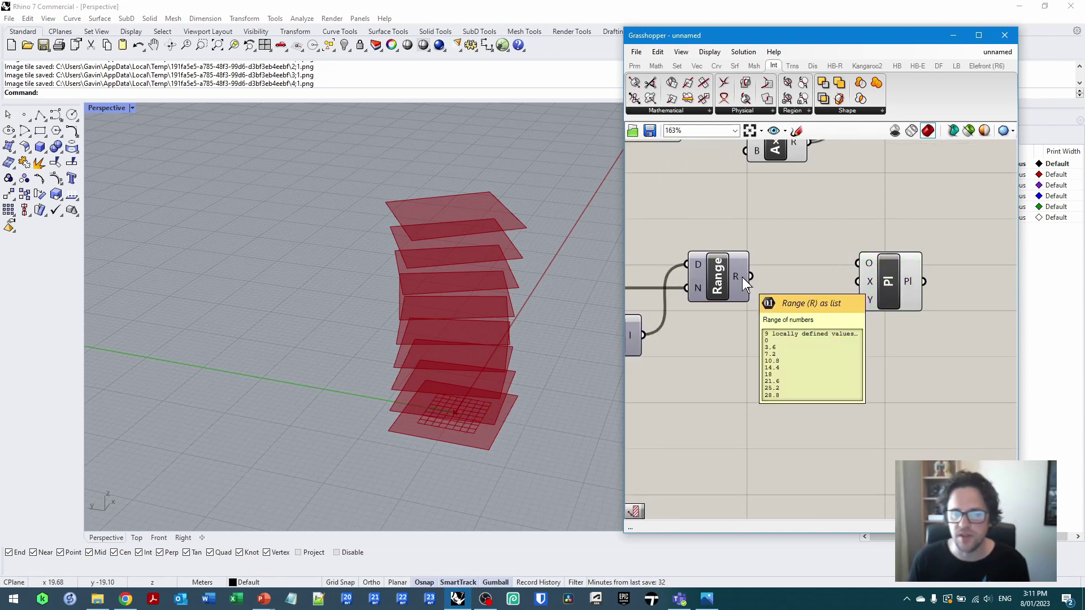
Step: Add a Construct Point component, discarding a mistakenly placed Vector XYZ
double_click(795, 248)
text(xu)
key(Escape)
double_click(801, 273)
text(xyz)
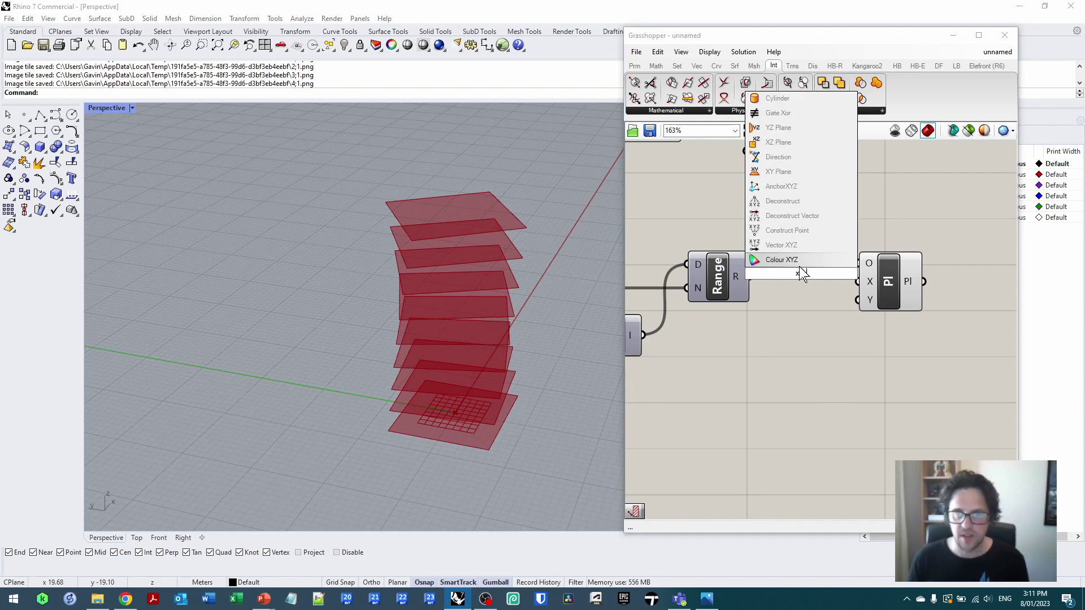
click(798, 244)
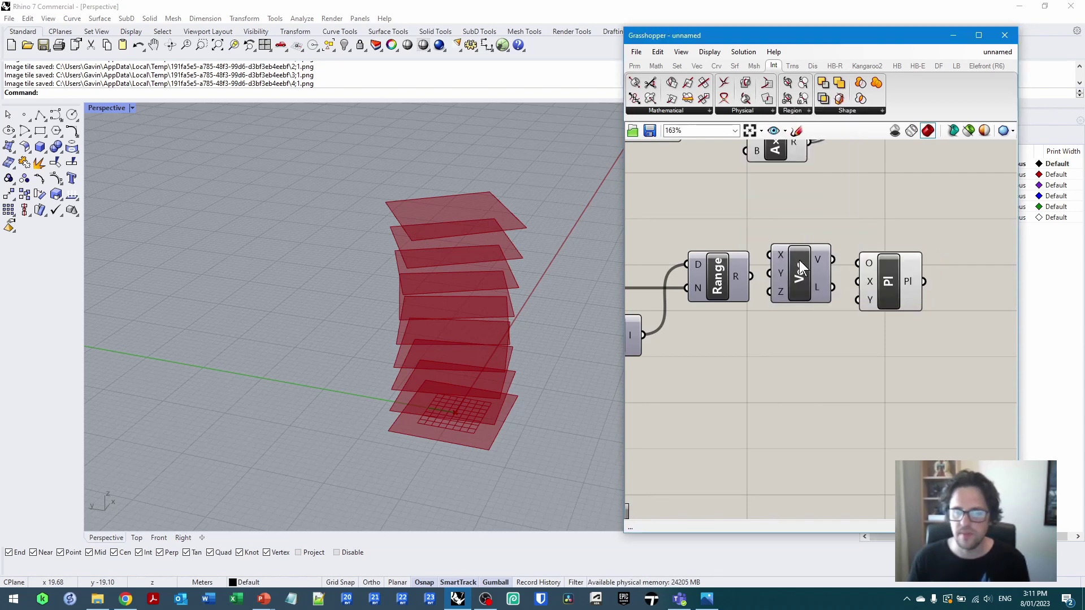
key(Delete)
double_click(798, 255)
text(point)
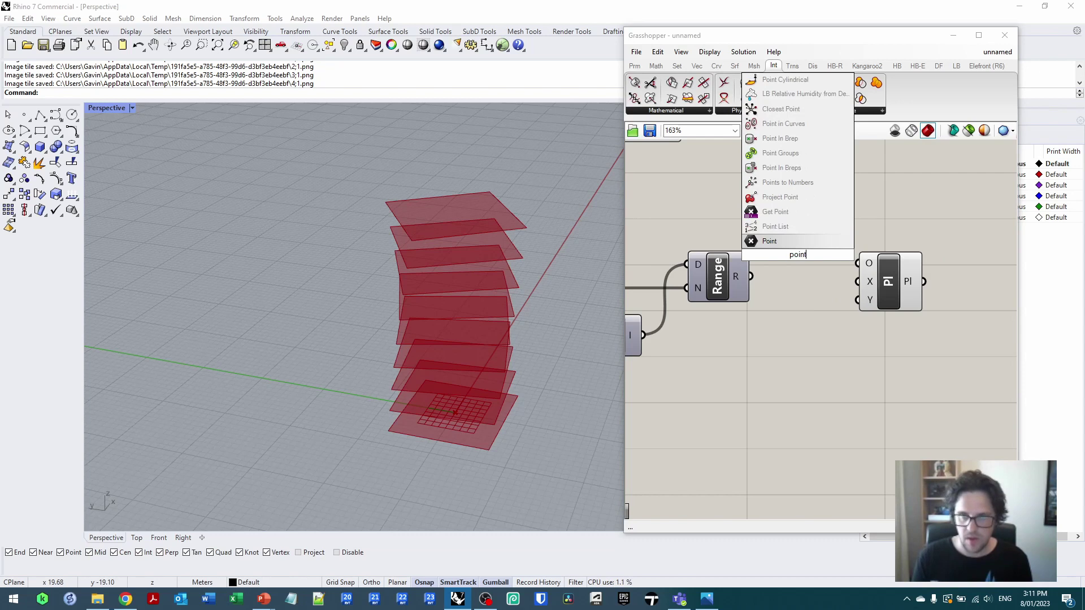
double_click(788, 307)
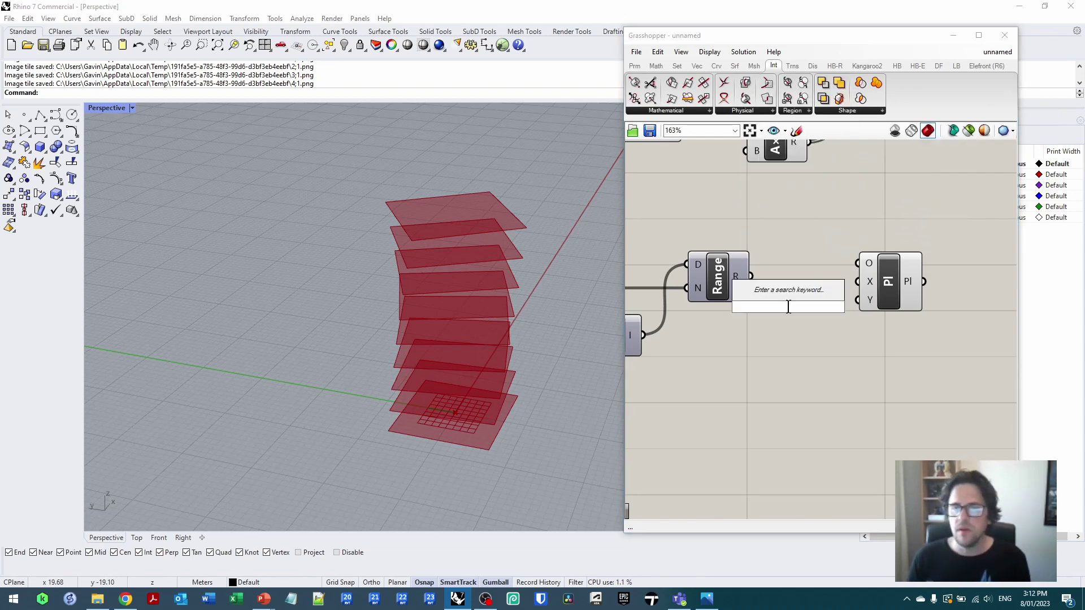
text(constr)
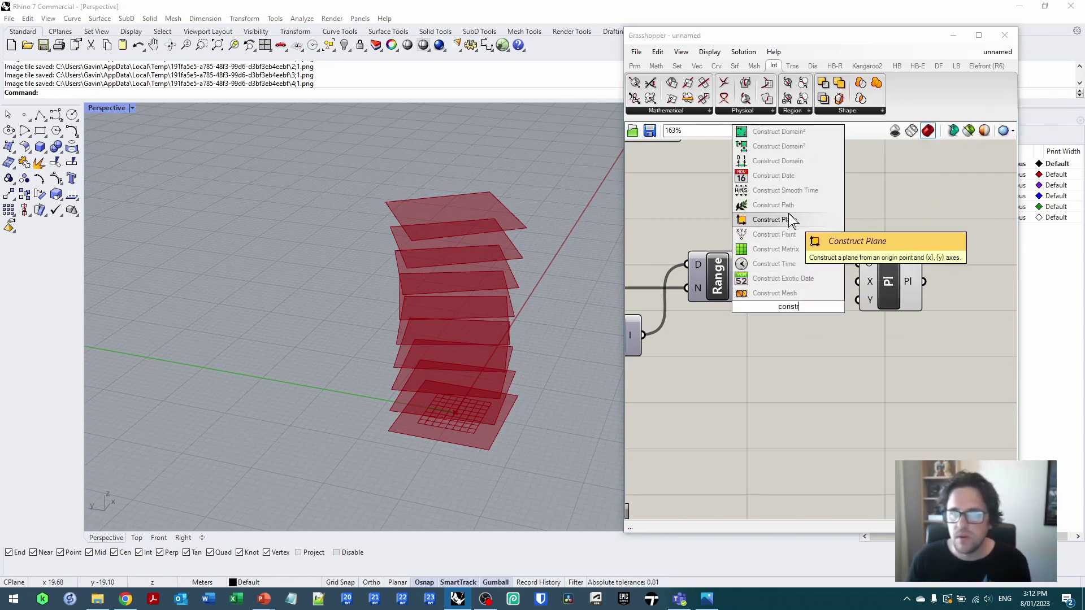
click(796, 231)
Step: Wire Range R into the point's Z, then the points into Construct Plane's origin
drag(750, 277, 798, 267)
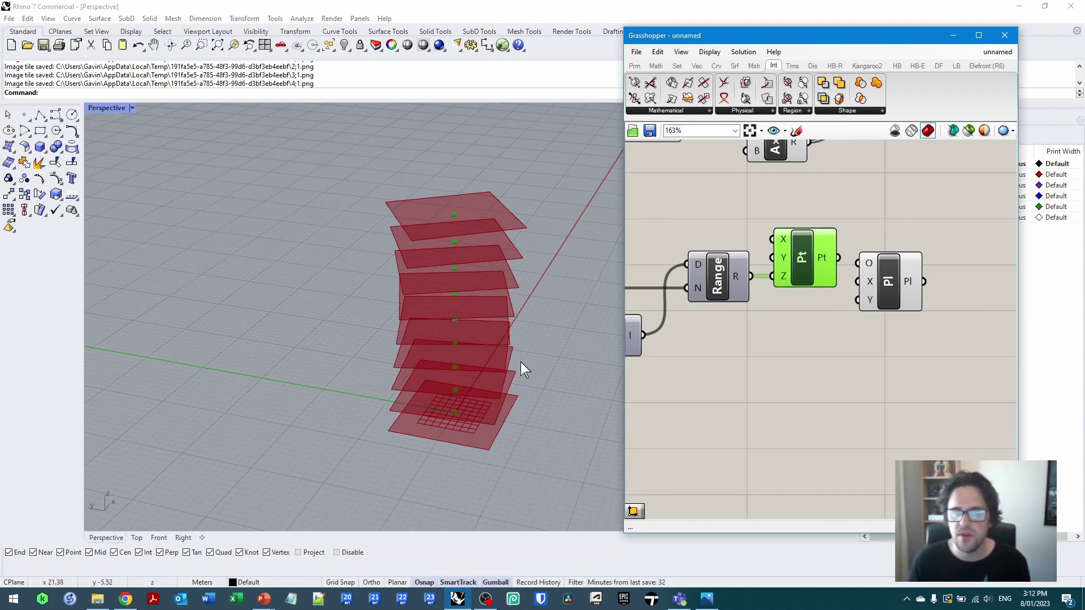
mouse_move(510, 379)
right_down()
mouse_move(507, 328)
mouse_move(494, 368)
right_up()
drag(839, 258, 907, 269)
Step: Turn off the Construct Point preview to hide the floor points
click(805, 255)
right_click(801, 249)
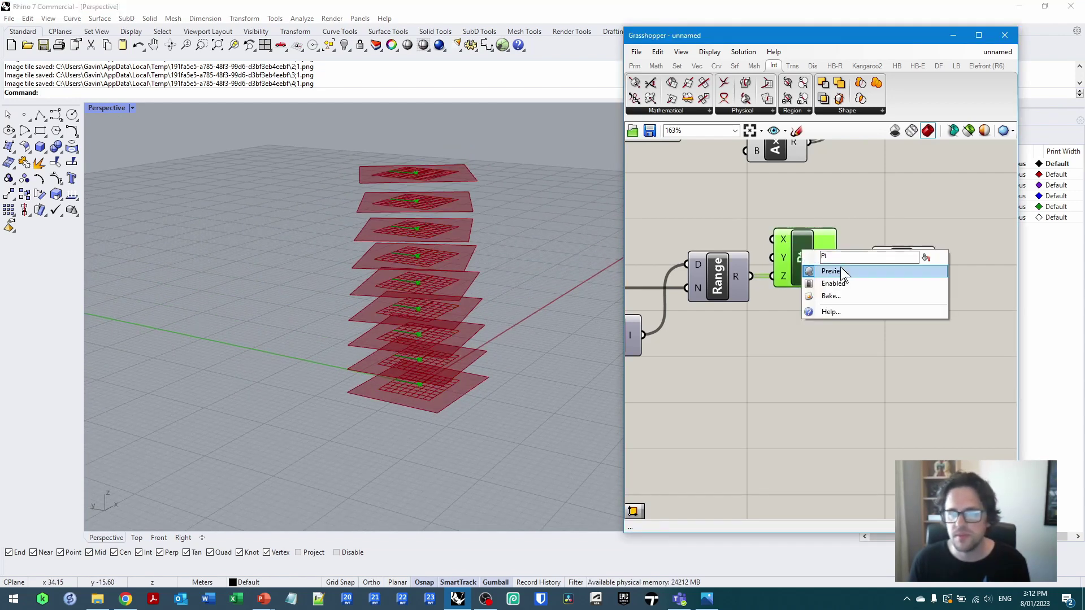
click(840, 267)
Step: Connect Cap's B output and the floor planes to Brep | Plane's B and P inputs
scroll(831, 337, down, 2)
right_drag(830, 337, 778, 334)
right_drag(825, 309, 719, 344)
drag(775, 184, 897, 325)
right_drag(638, 346, 734, 337)
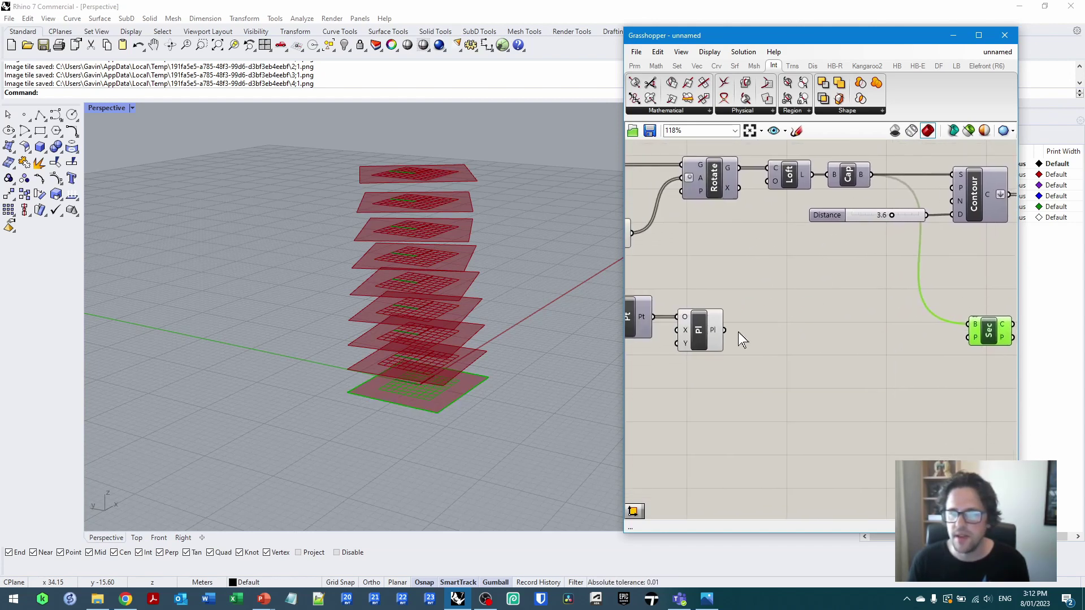
drag(725, 330, 968, 337)
Step: Flatten the Brep | Plane C output into a single list of nine section curves
click(898, 385)
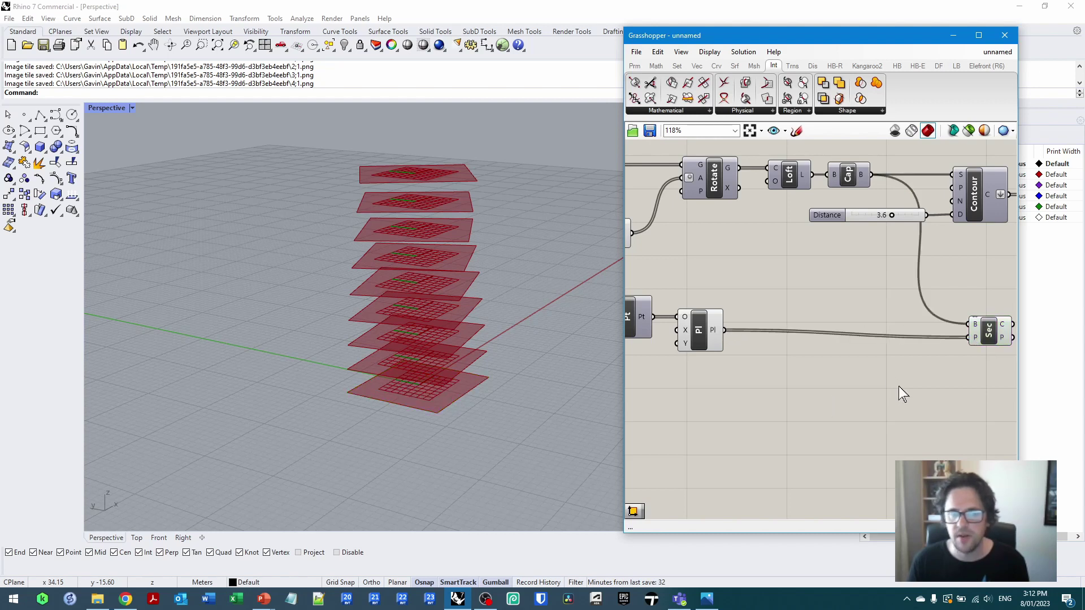
right_drag(898, 385, 802, 396)
click(876, 347)
drag(875, 346, 874, 339)
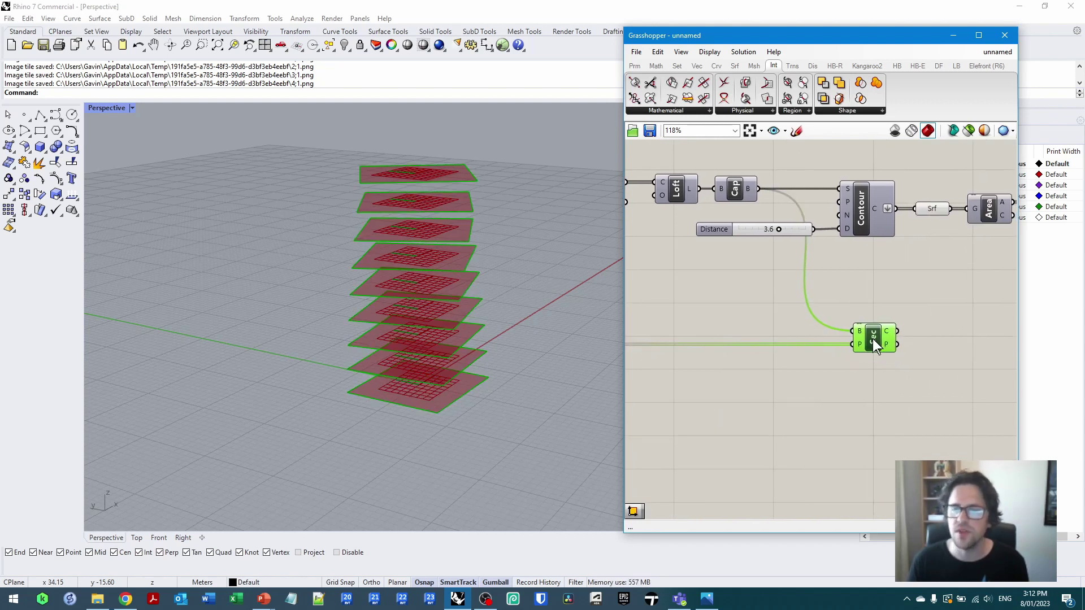
right_click(892, 337)
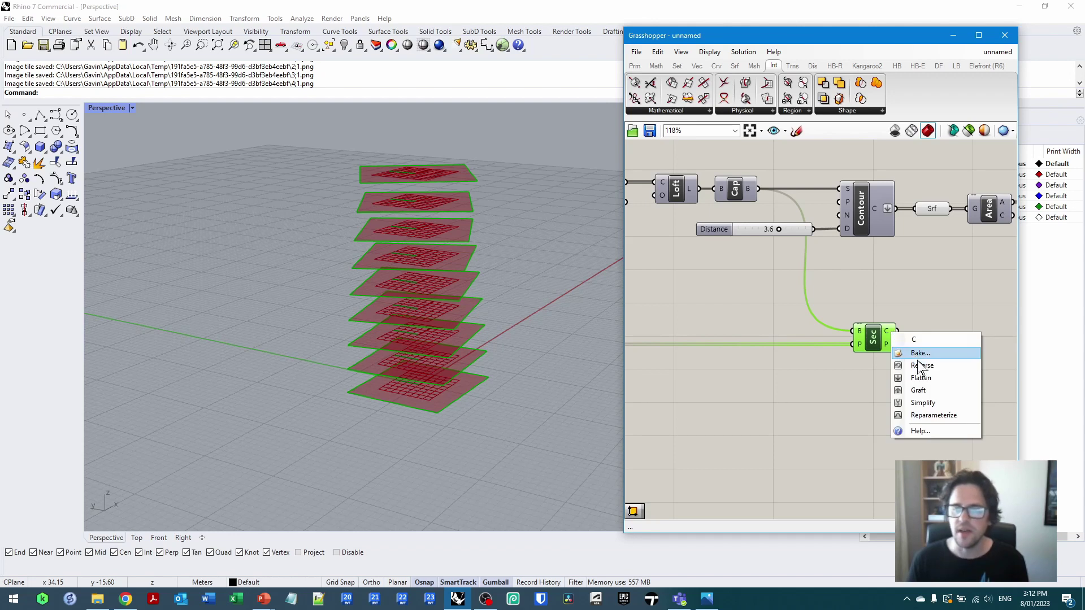
click(929, 378)
scroll(896, 332, up, 2)
mouse_move(887, 329)
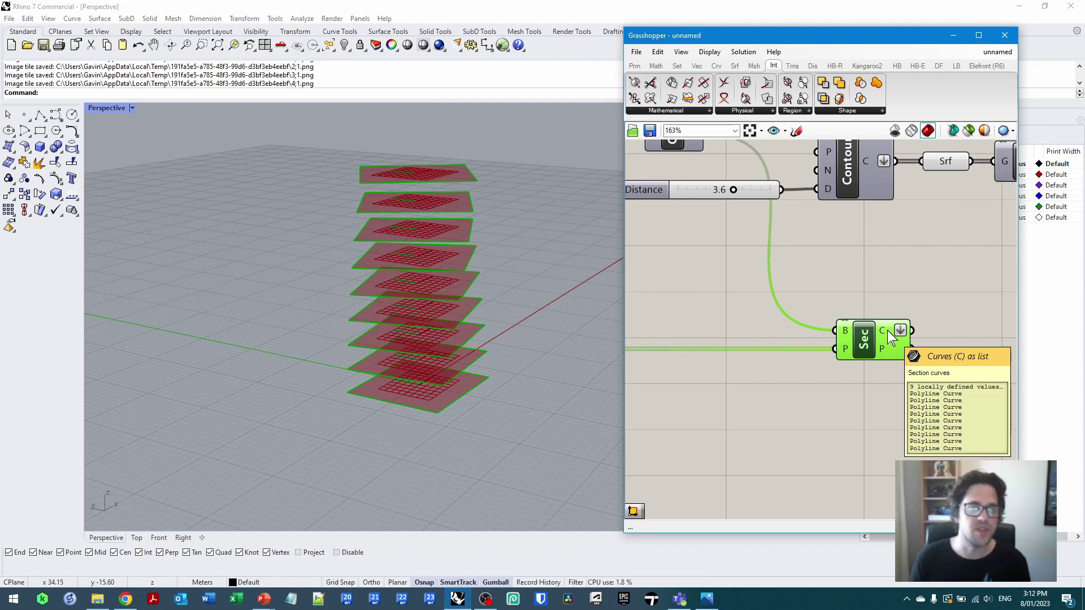
scroll(898, 342, down, 2)
right_drag(802, 327, 948, 339)
right_drag(794, 331, 895, 287)
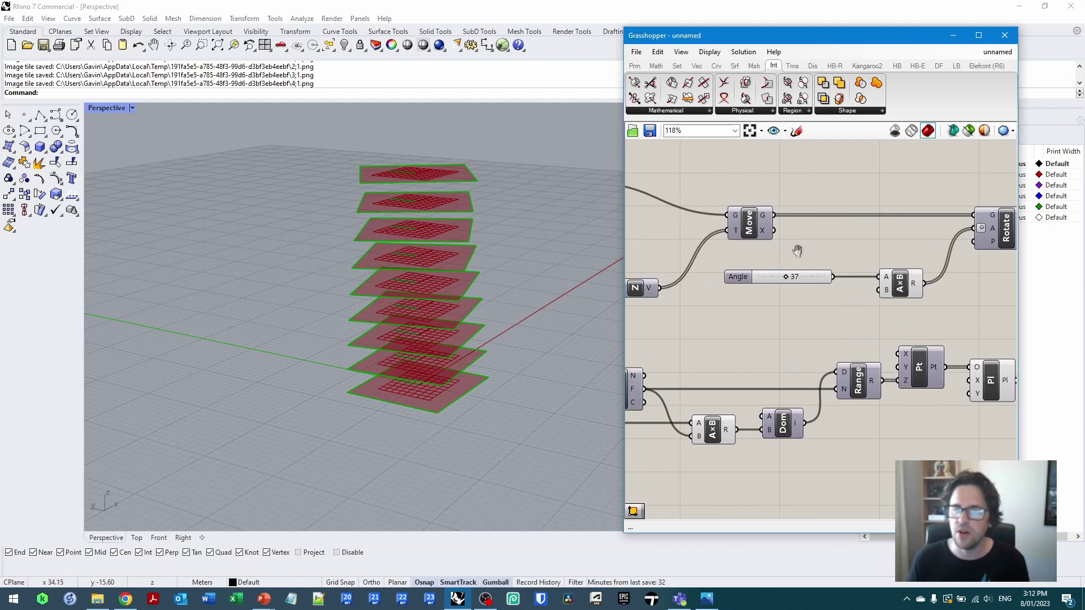
right_drag(700, 305, 821, 331)
right_drag(949, 328, 834, 324)
right_drag(961, 395, 846, 387)
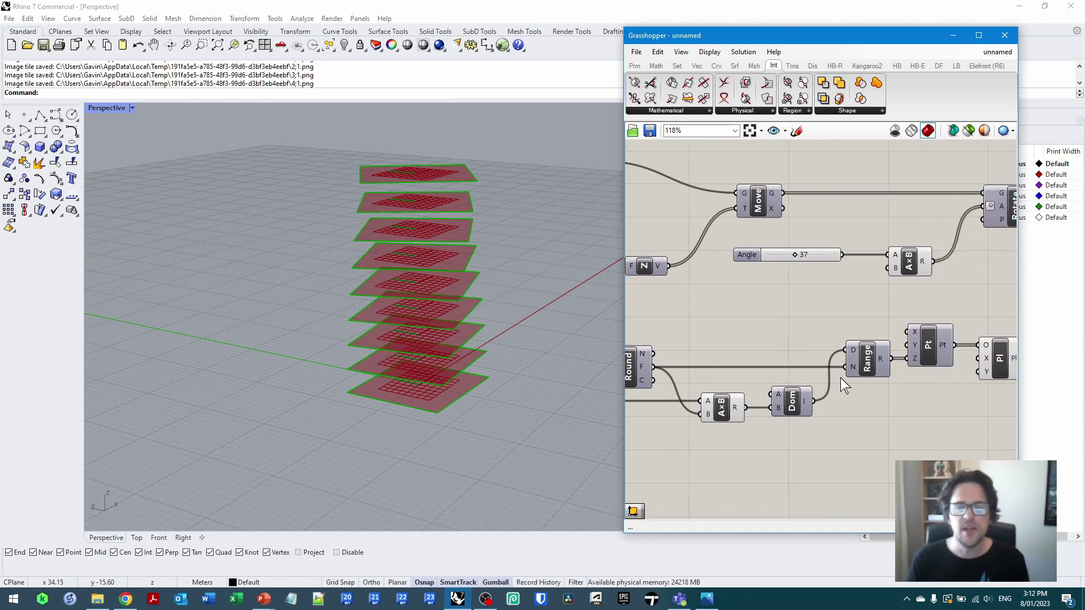
right_drag(927, 426, 787, 419)
right_drag(900, 332, 787, 369)
click(932, 352)
right_drag(932, 349, 822, 342)
right_drag(909, 330, 855, 341)
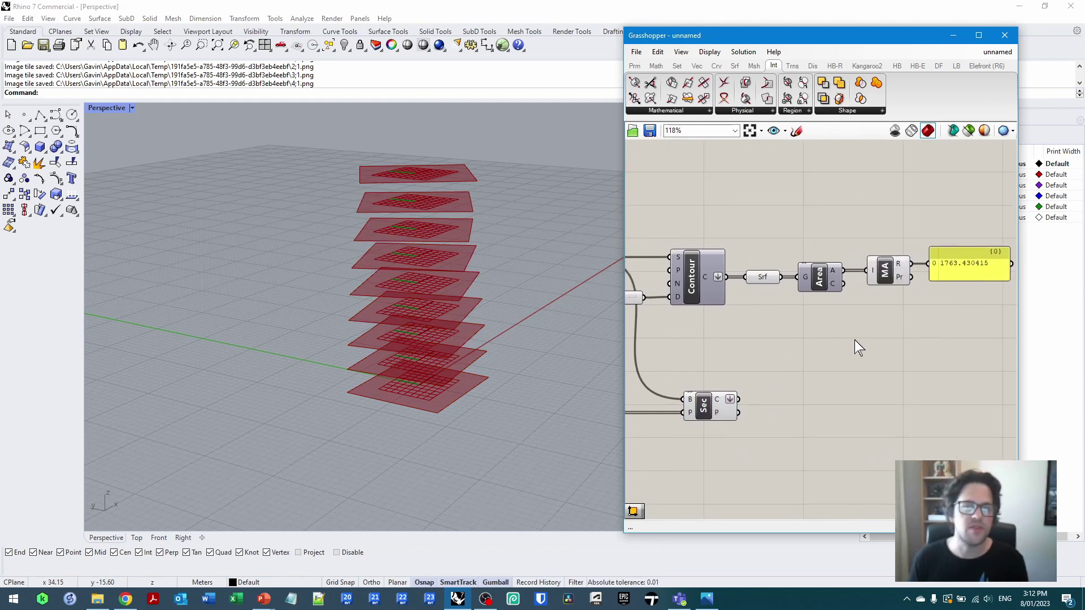